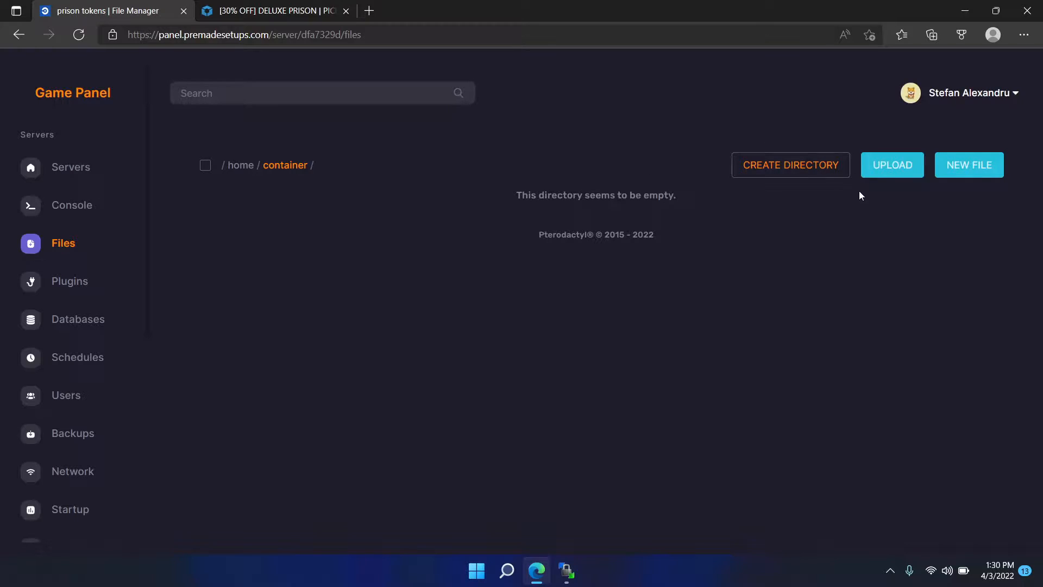
- Upload the prison.zip archive to the server's container directory and minimize the browser
left_click(877, 170)
left_click(235, 121)
left_click(951, 531)
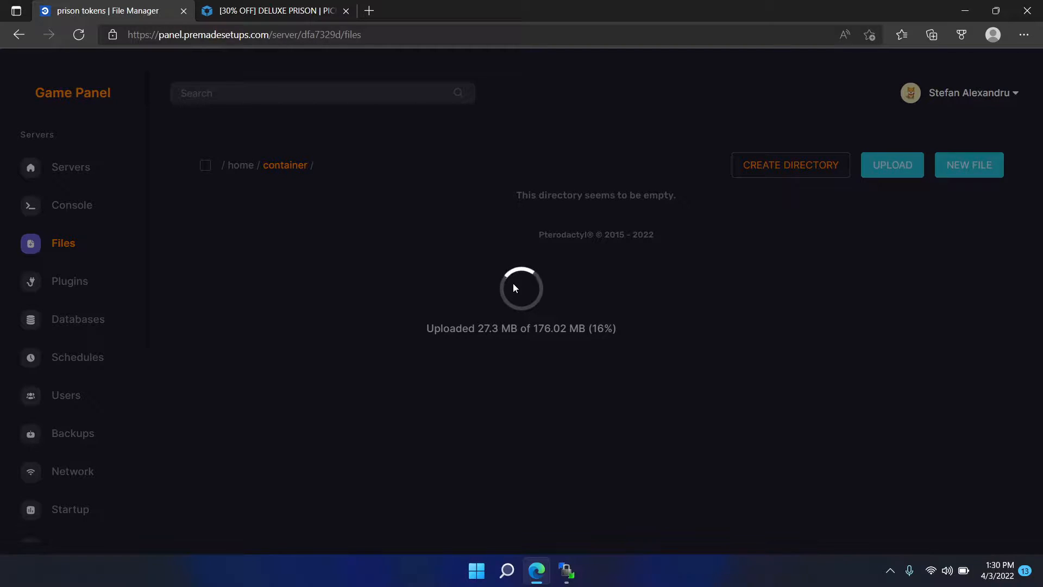
left_click(965, 11)
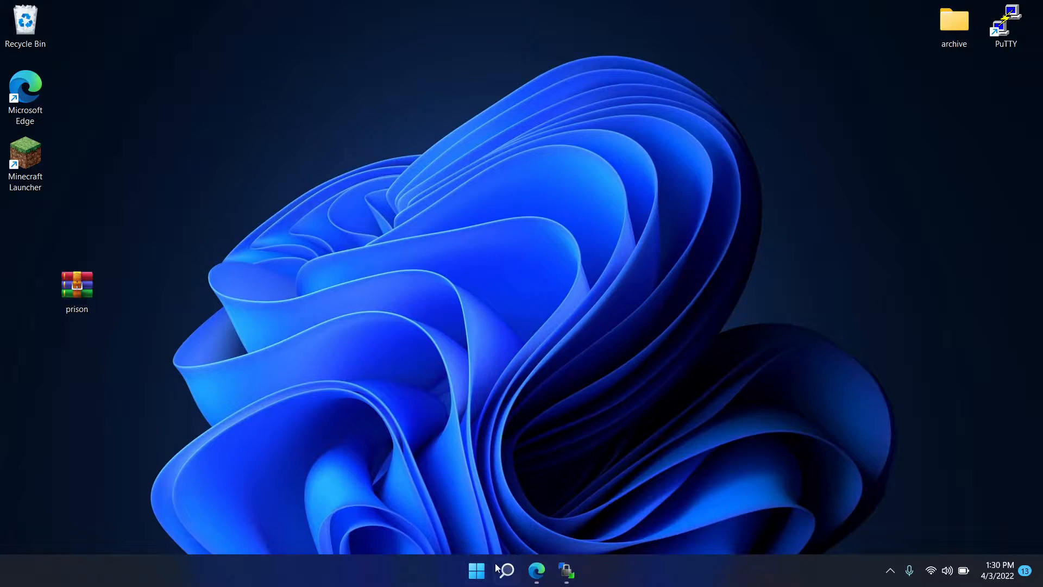
- Return to the browser and look over the features on the Deluxe Prison resource page
left_click(536, 570)
left_click(298, 11)
scroll(420, 338, "down", 6)
scroll(419, 343, "down", 3)
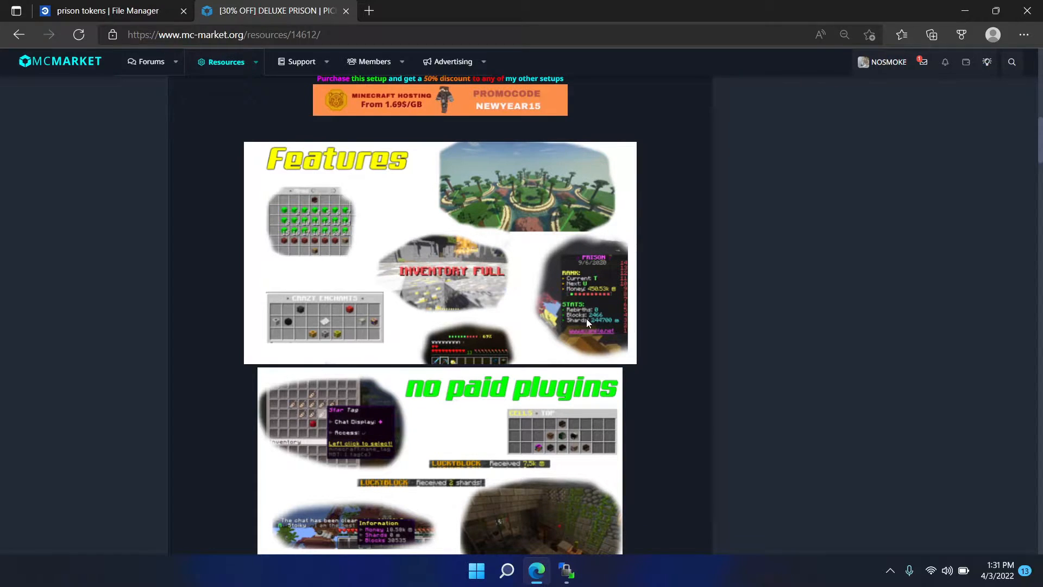
- Search the web for winrar in a new tab, open the official WinRAR site and return to the desktop
left_click(369, 11)
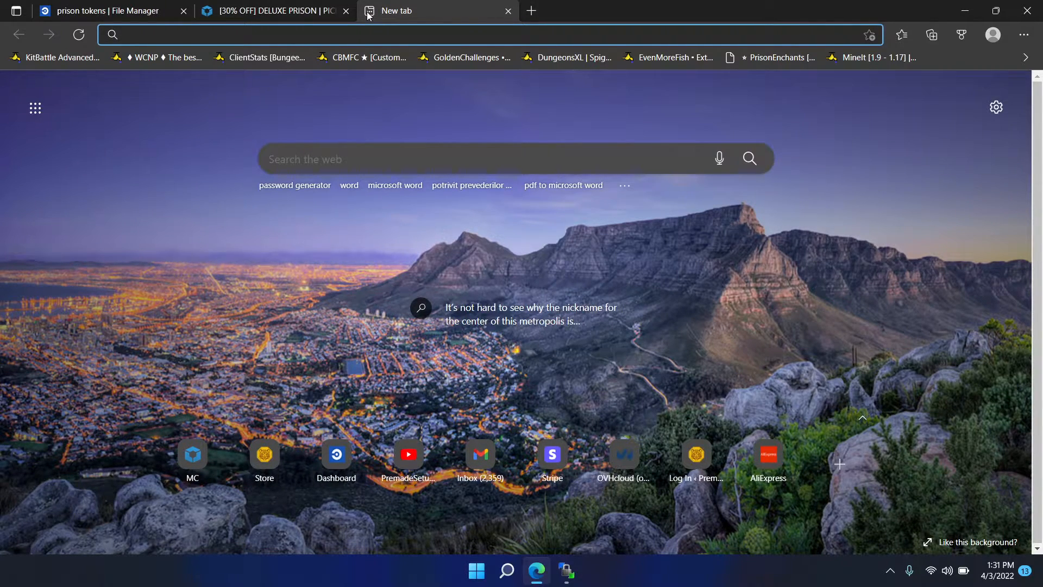
type("winrar")
key("Return")
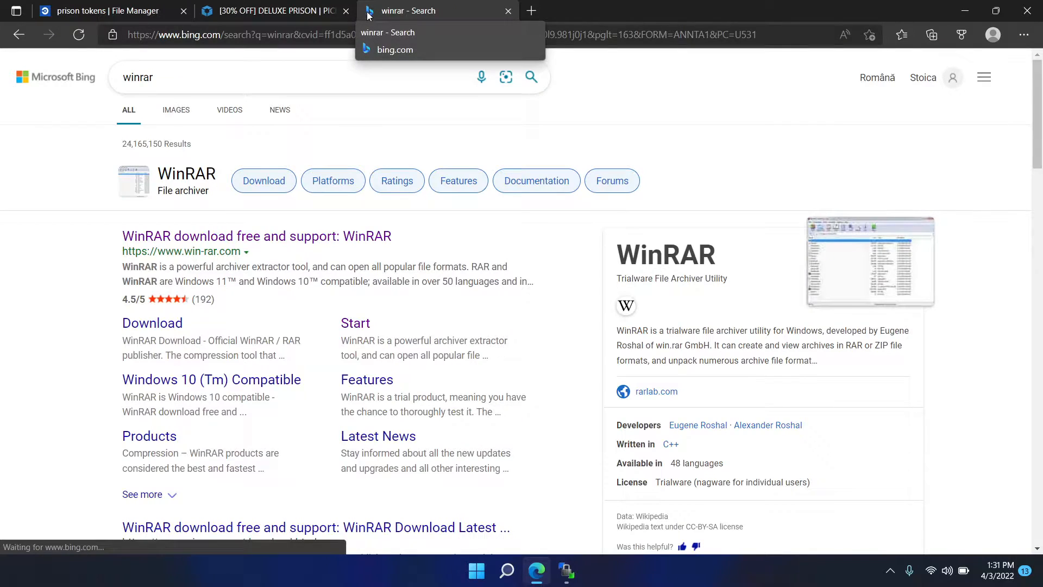
left_click(179, 237)
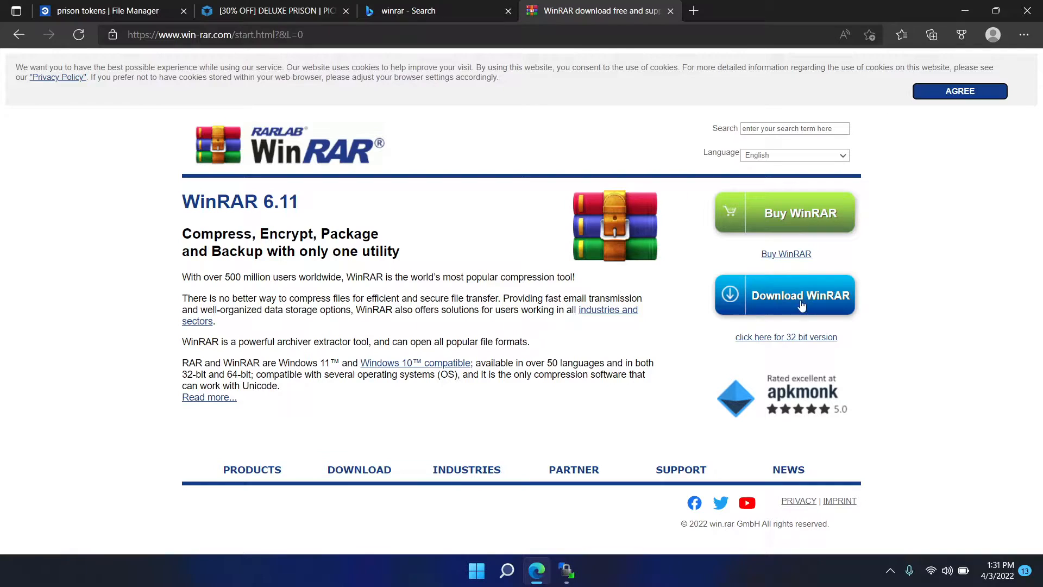
left_click(965, 10)
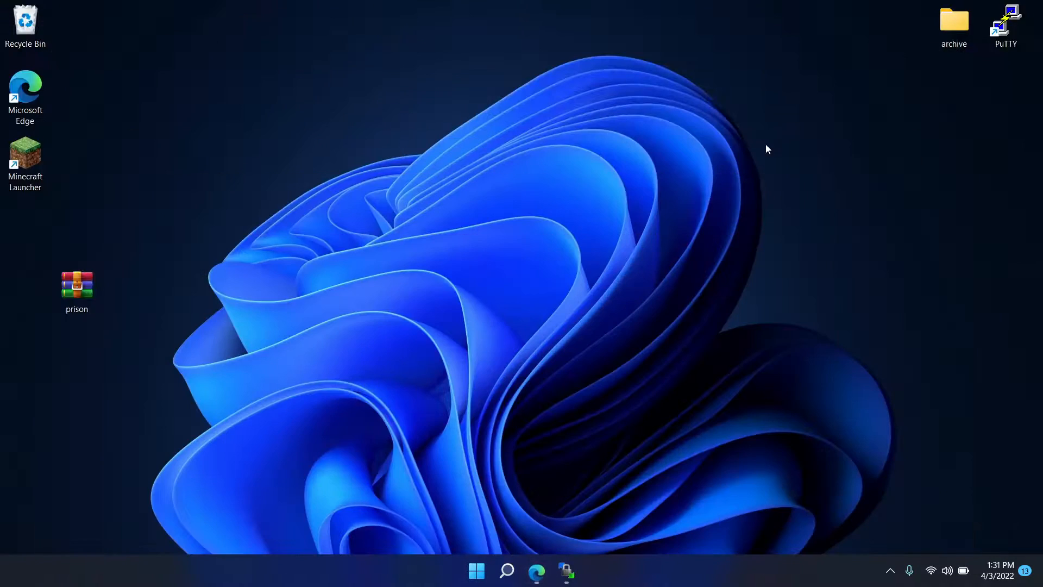
- Open the prison archive from the desktop and go to its prison\setup\plugins folder
double_click(71, 284)
left_click_drag(236, 149, 568, 141)
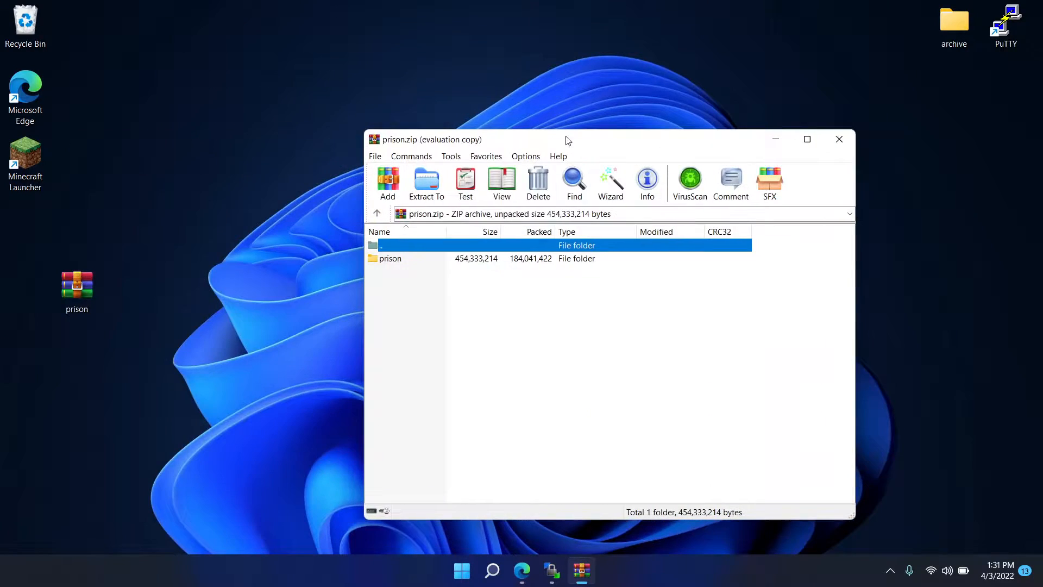
key("Escape")
double_click(393, 259)
double_click(393, 272)
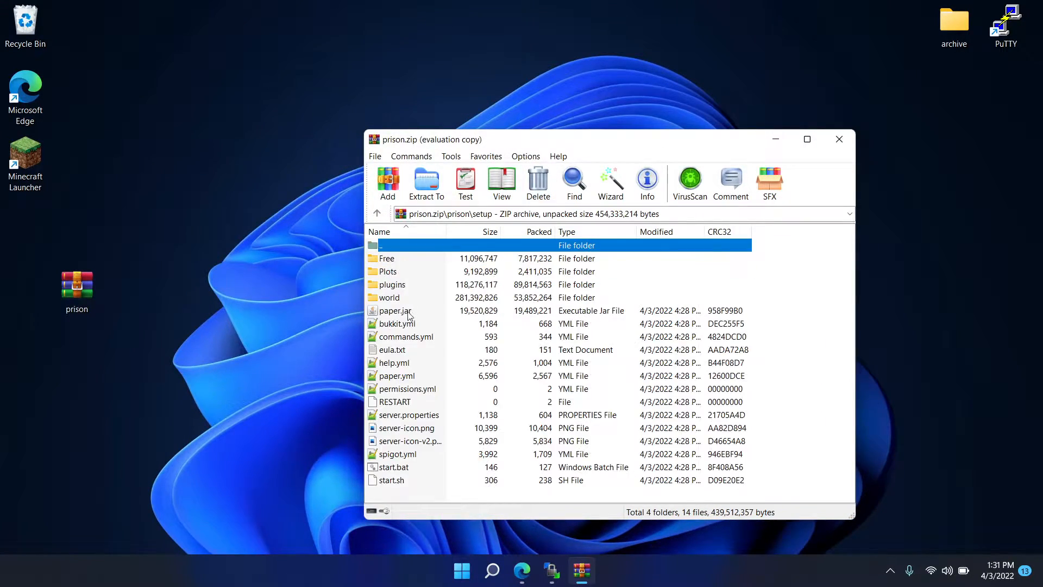
double_click(397, 285)
- Find the PlayerPoints folder among the plugins and extract it to the desktop
scroll(423, 313, "down", 3)
left_click(417, 311)
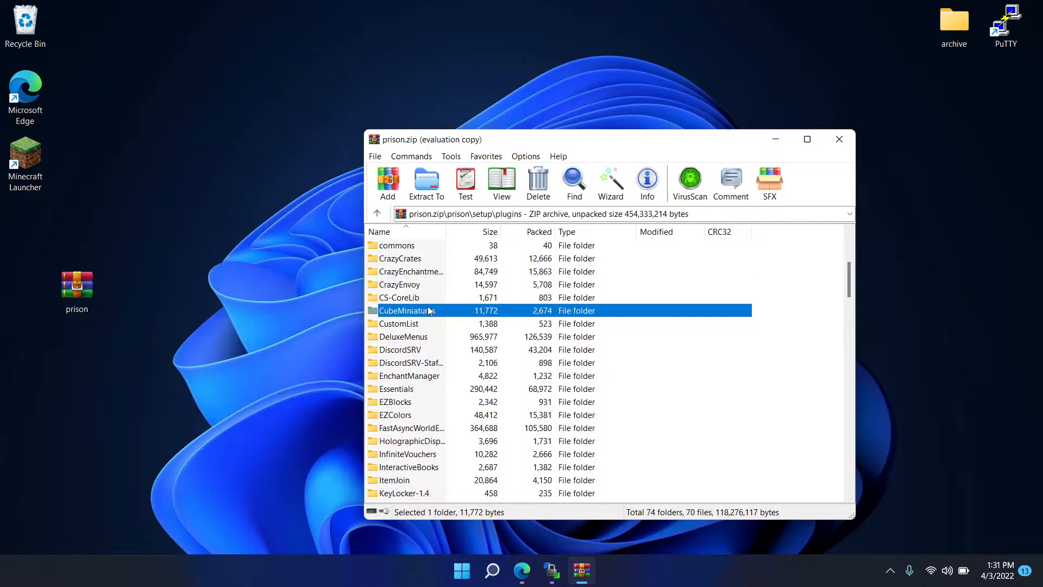
key("p")
key("Down")
key("Down")
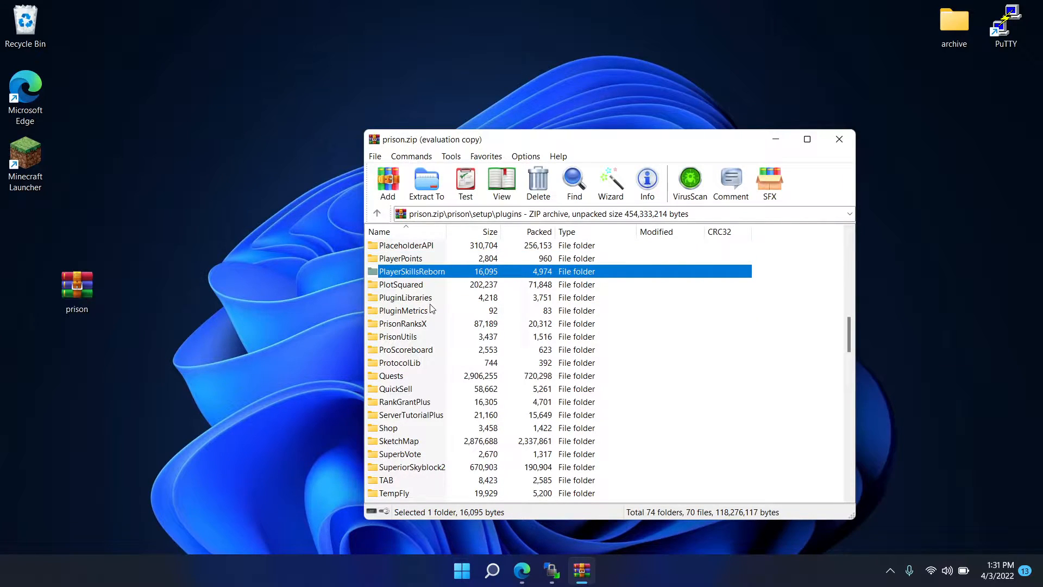
left_click(409, 261)
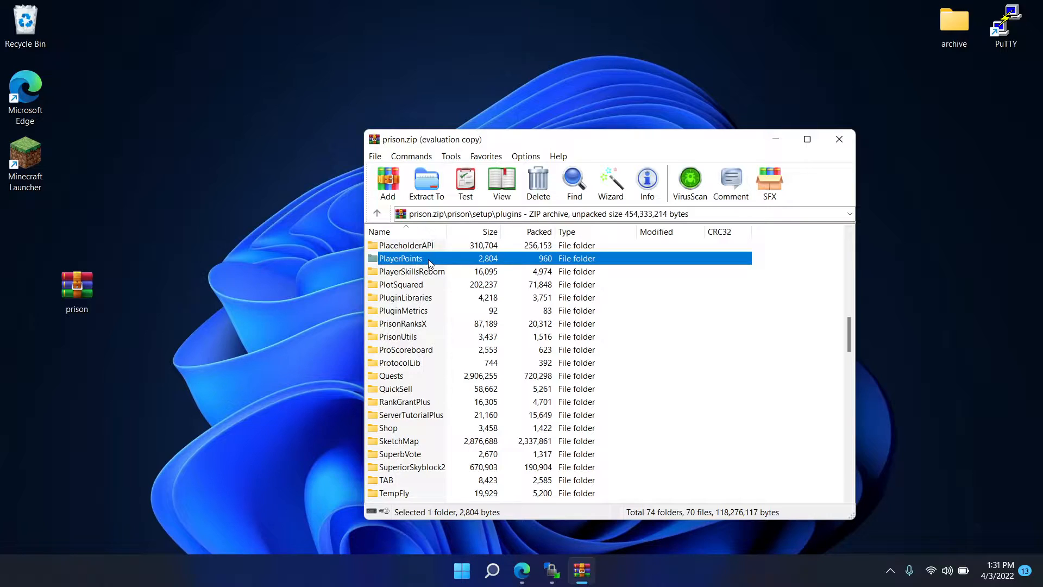
left_click_drag(253, 261, 258, 262)
- Extract PlayerPoints.jar from the plugins folder to the desktop and minimize the archive window
scroll(432, 295, "down", 2)
left_click(432, 295)
key("p")
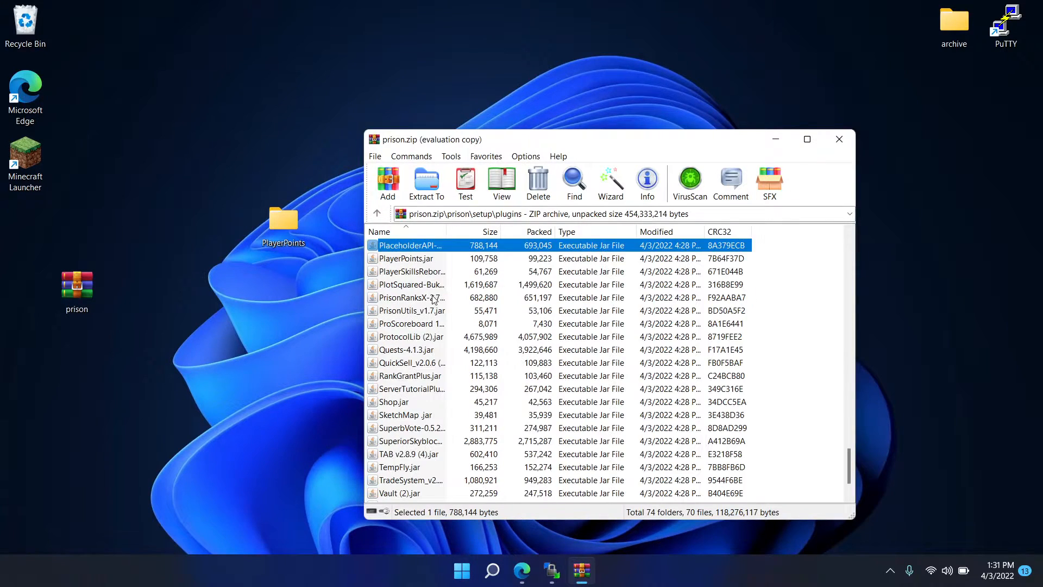
left_click(423, 259)
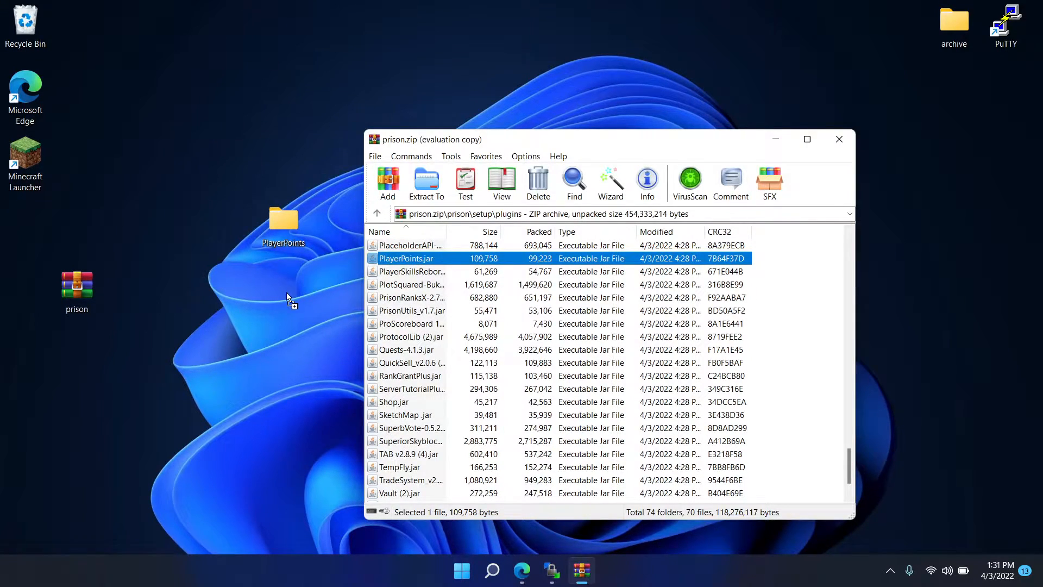
left_click_drag(286, 295, 285, 292)
left_click(776, 139)
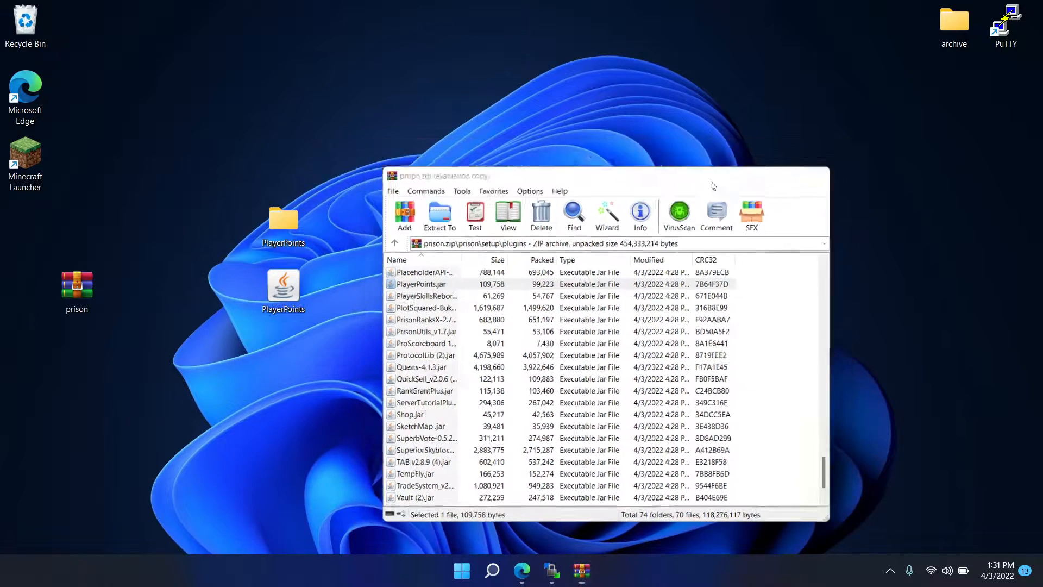
- Open the desktop's PlayerPoints.jar with WinRAR archiver and open its plugin.yml for editing, dismissing the licence reminder
right_click(310, 289)
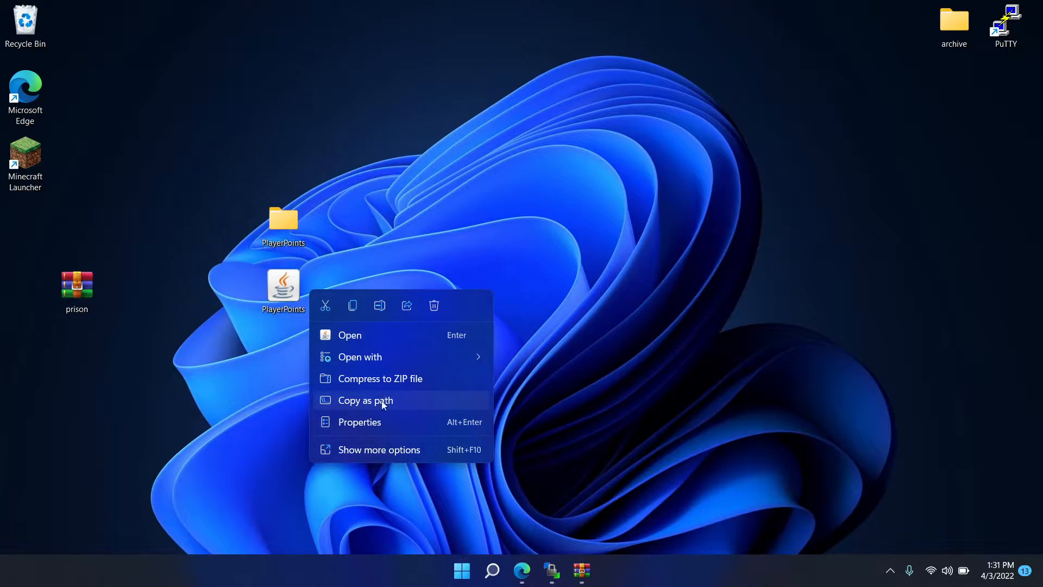
mouse_move(372, 365)
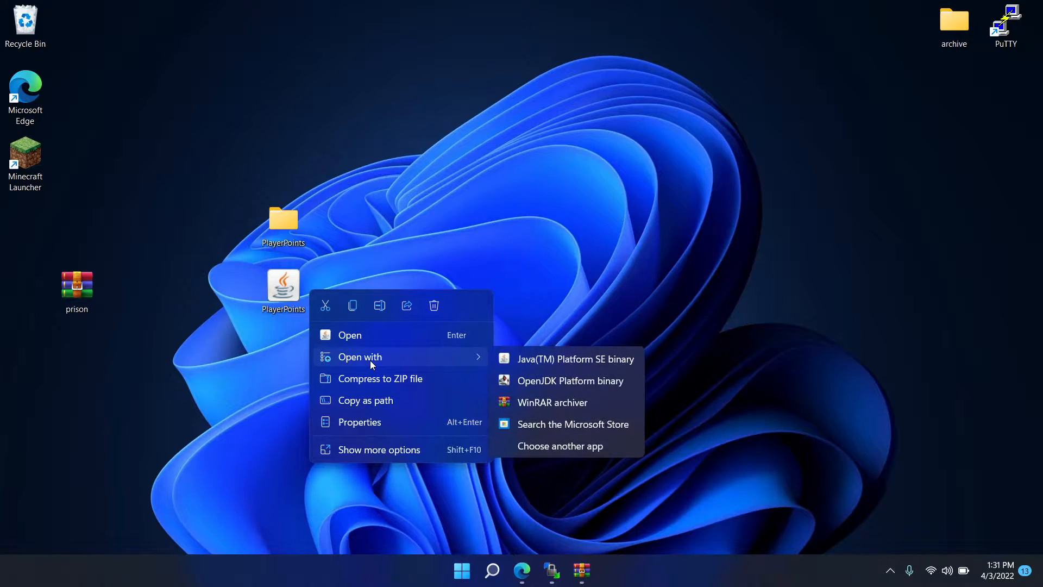
left_click(562, 400)
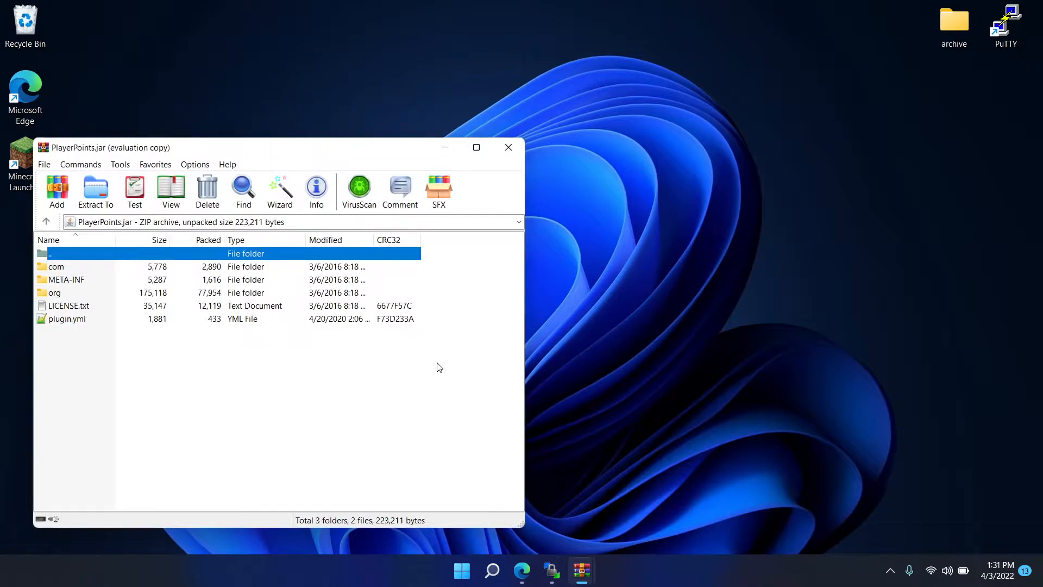
left_click(69, 321)
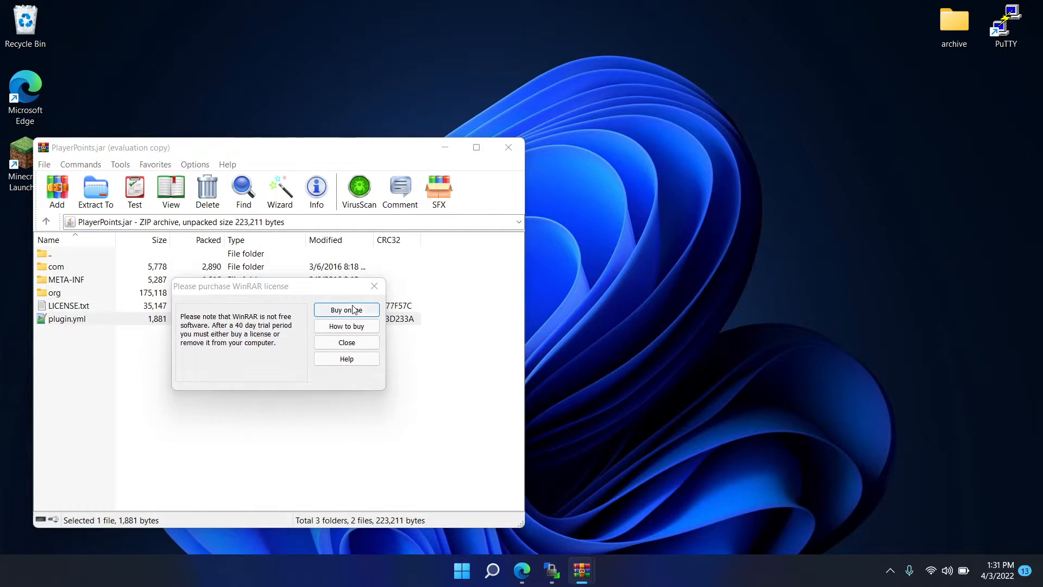
left_click(373, 285)
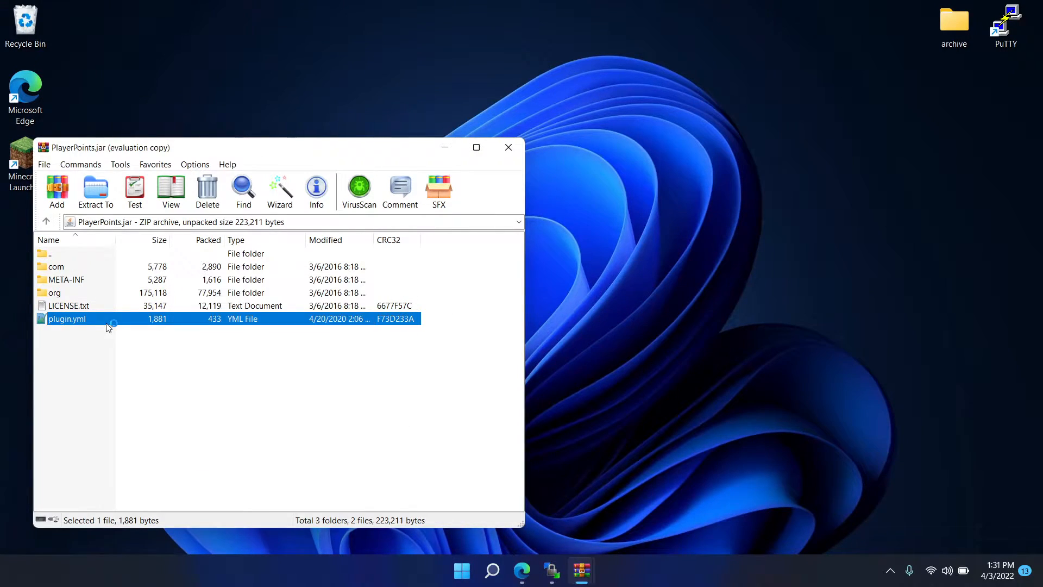
- Add tokens to the points command's aliases in plugin.yml, save the file and update it in the archive
scroll(181, 186, "down", 4)
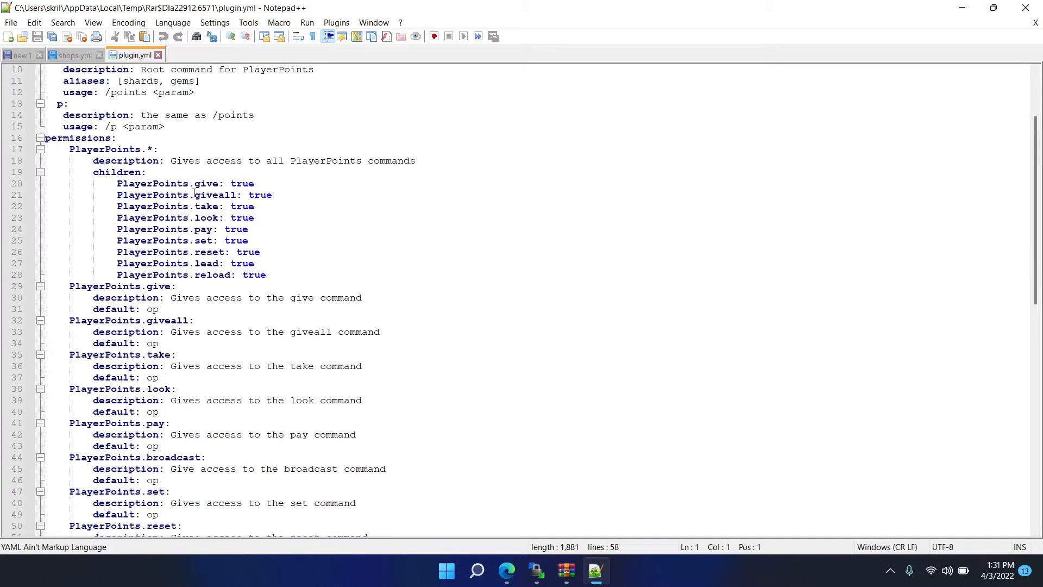
scroll(197, 201, "up", 4)
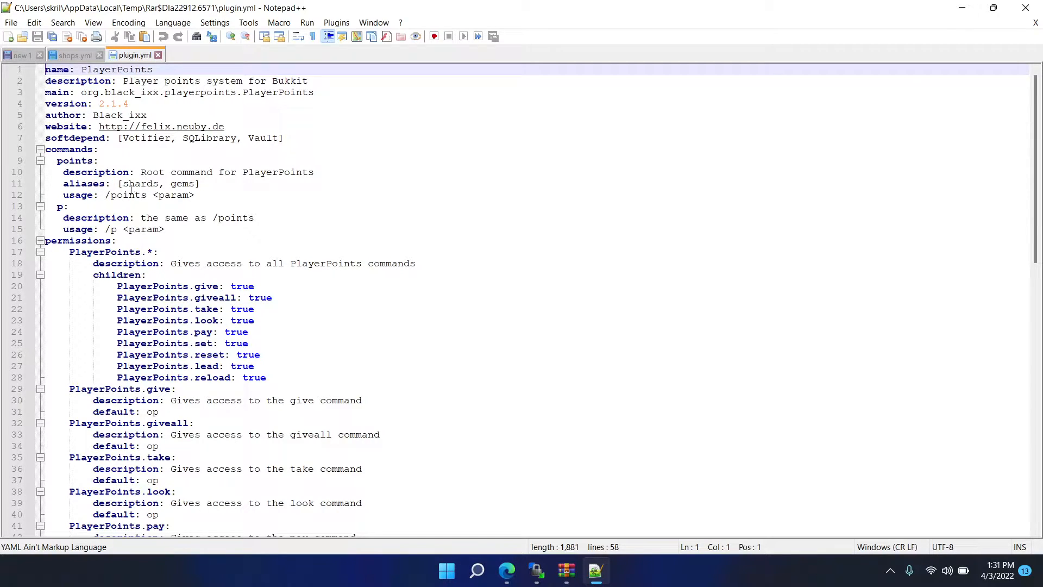
left_click_drag(121, 184, 161, 185)
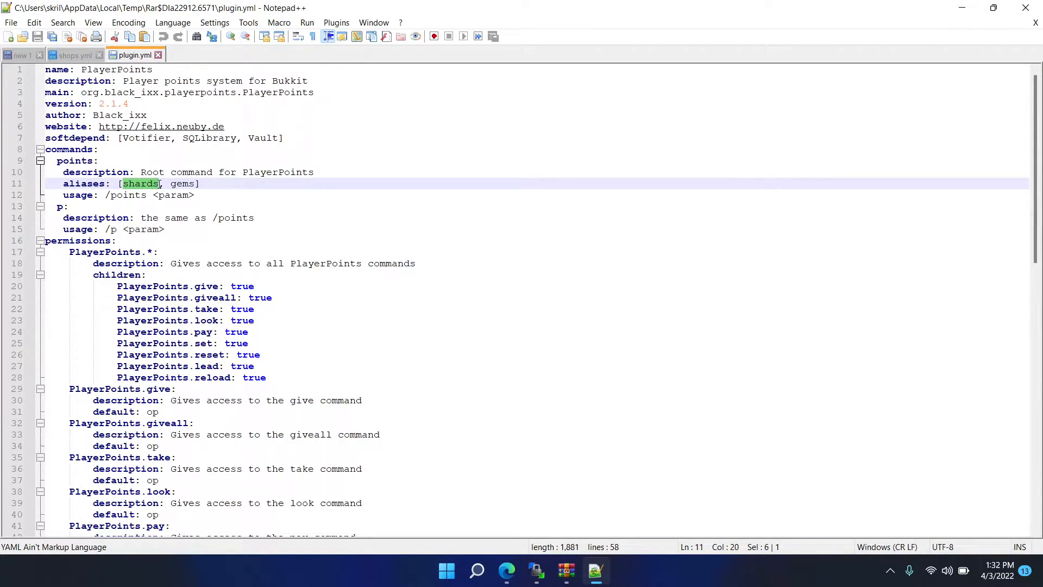
left_click(196, 185)
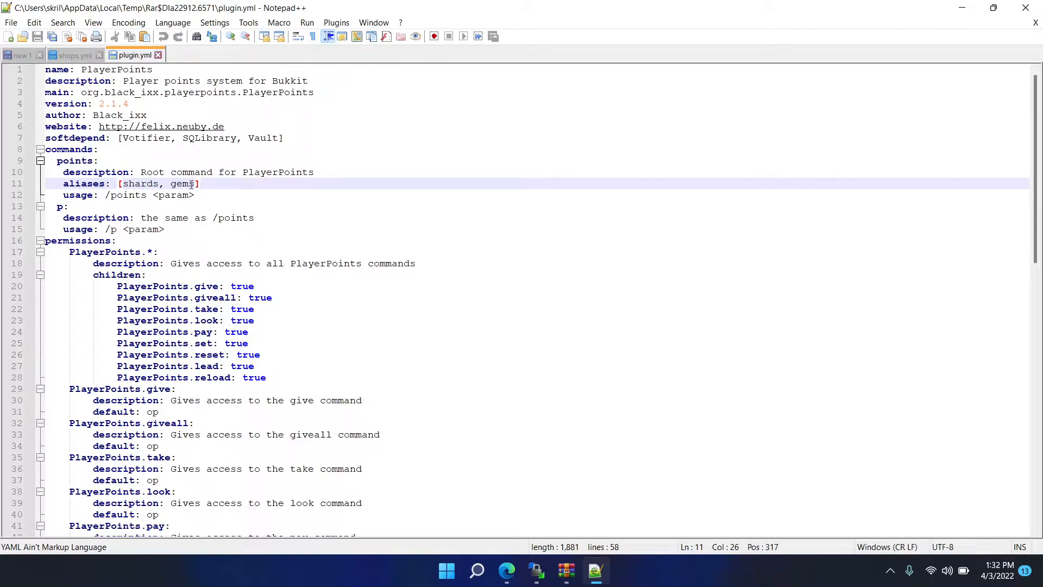
type(", ")
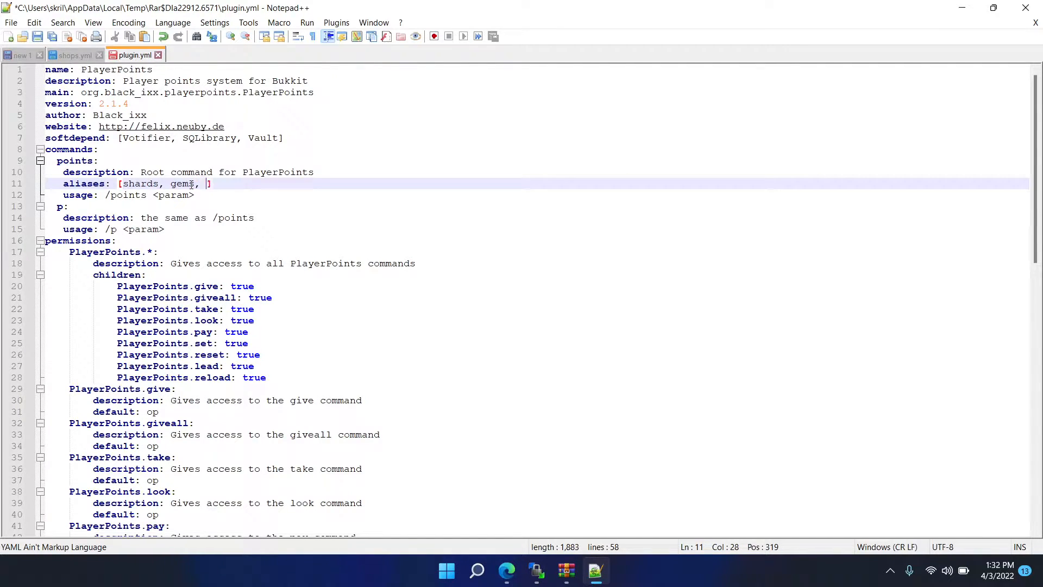
type("tokens")
key("ctrl+s")
left_click(1026, 7)
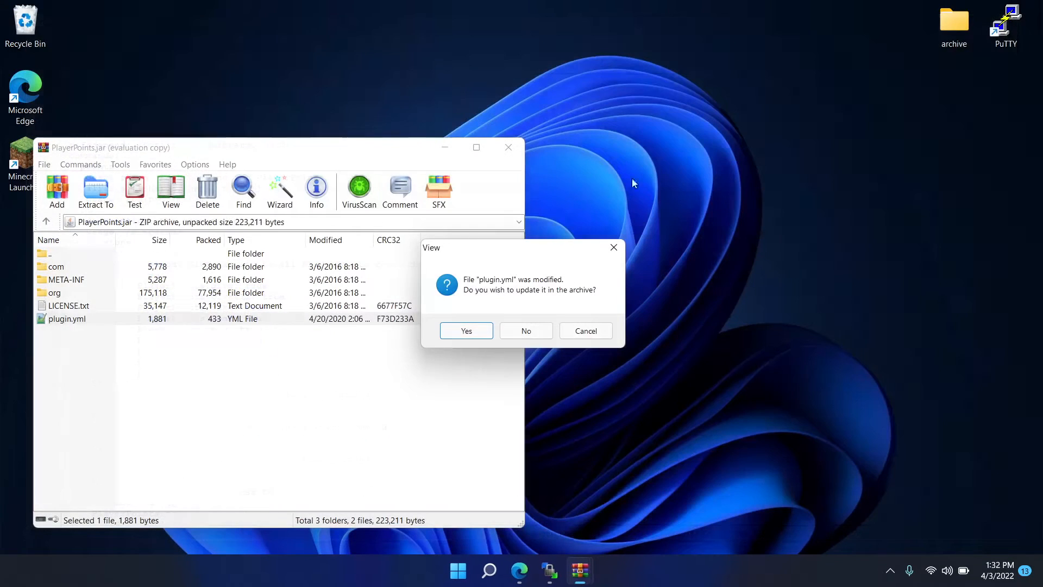
left_click(466, 331)
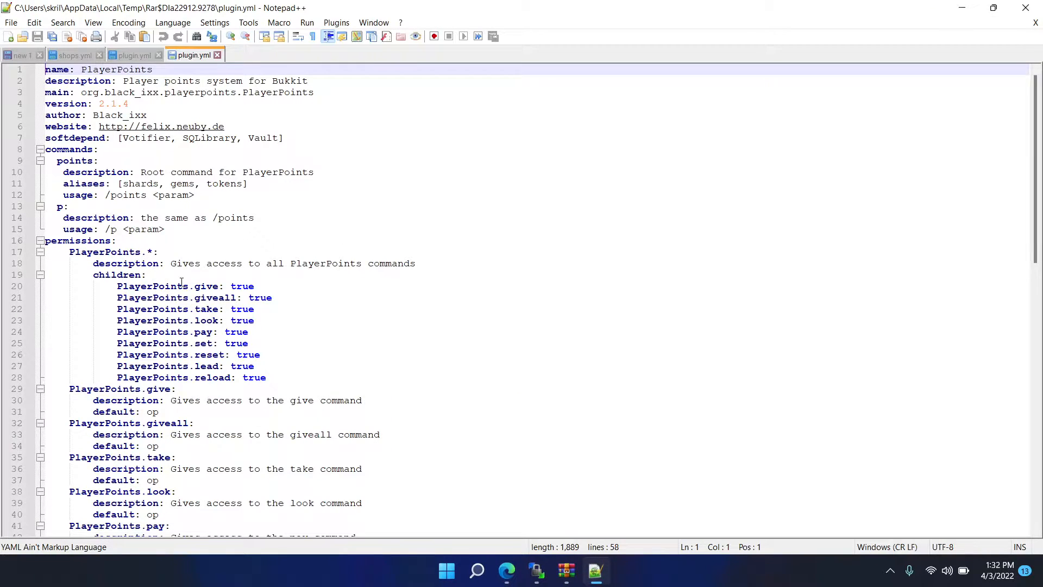
- Check the tokens alias in the updated plugin.yml, and close the editor and the PlayerPoints.jar archive
left_click_drag(207, 184, 242, 183)
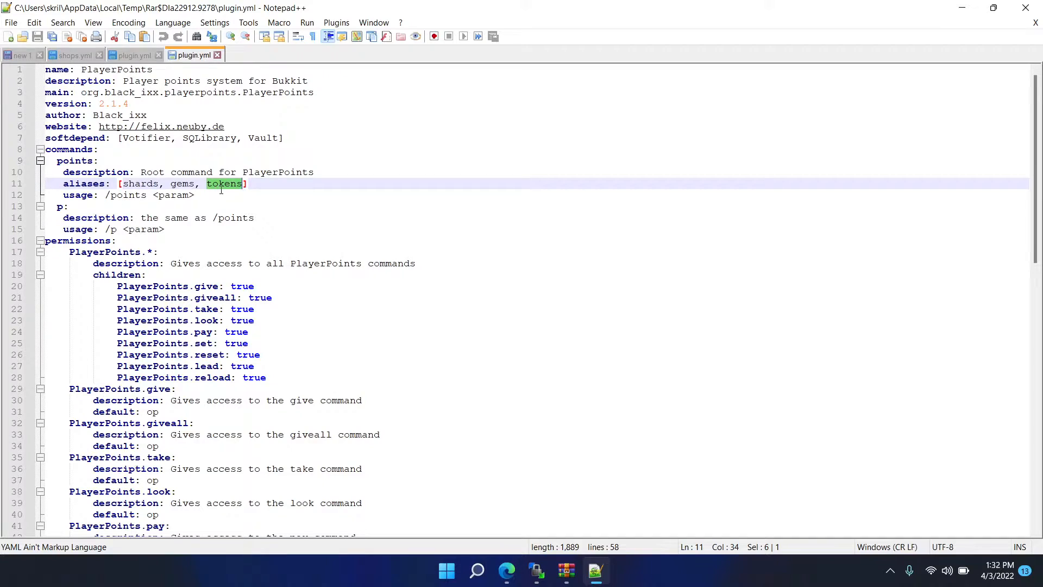
left_click(1026, 8)
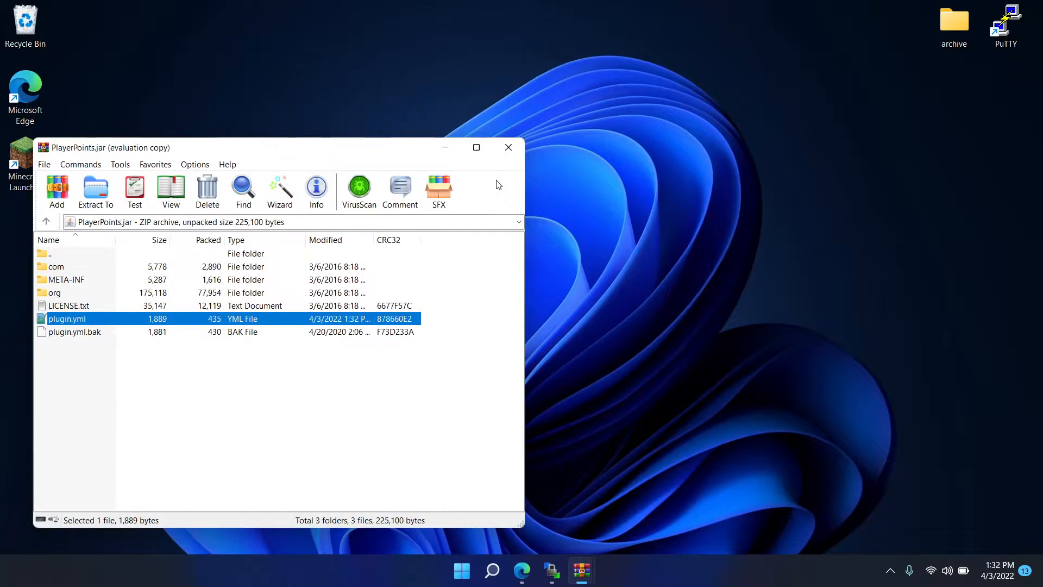
left_click(514, 154)
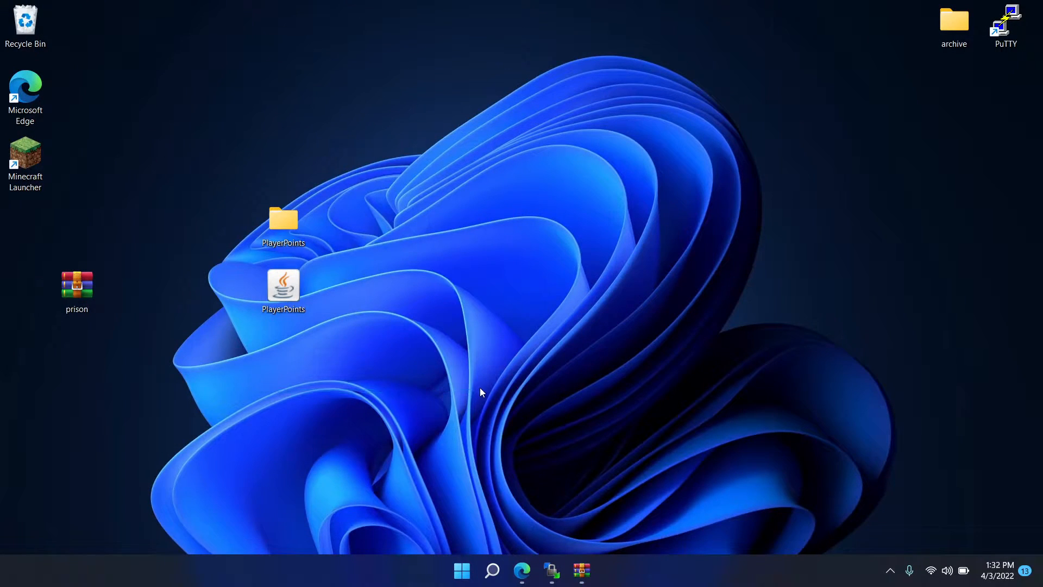
- Move the PlayerPoints jar further down the desktop and refresh the server's root directory in WinSCP
left_click_drag(270, 335, 278, 347)
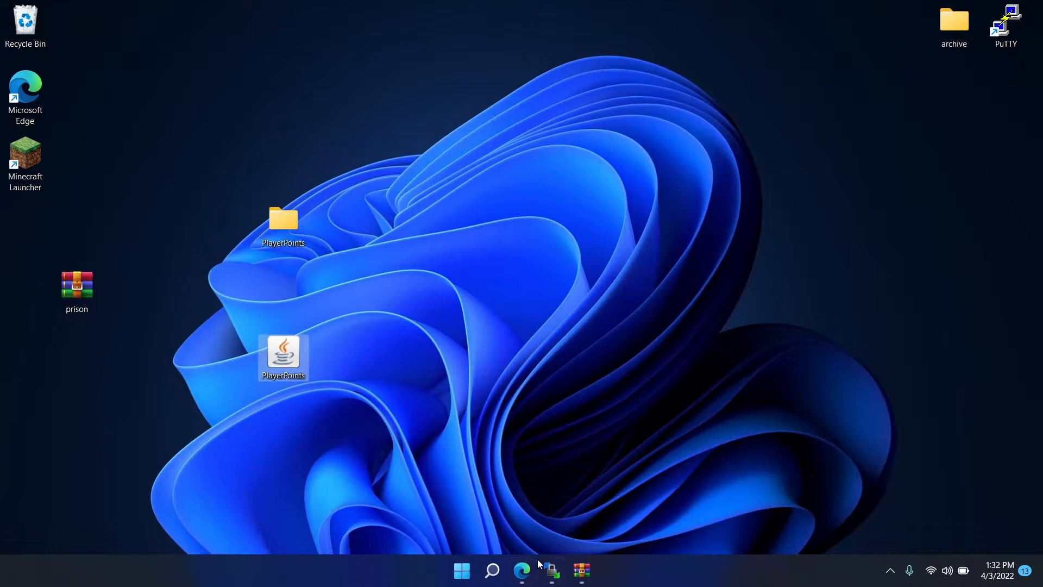
left_click(552, 570)
right_click(573, 256)
left_click(602, 274)
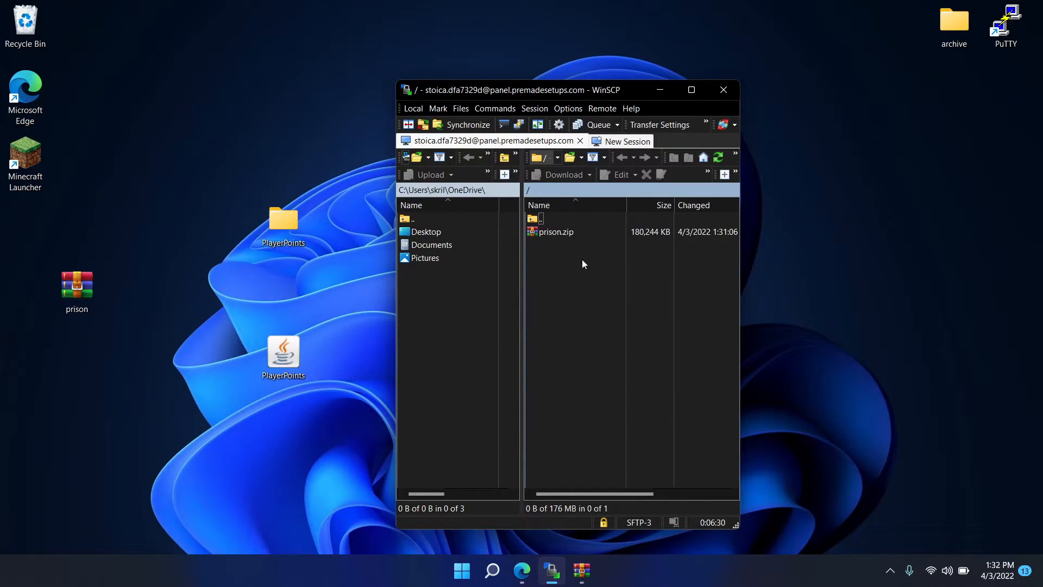
- Switch to the server's file manager in the browser and unarchive prison.zip
left_click(522, 570)
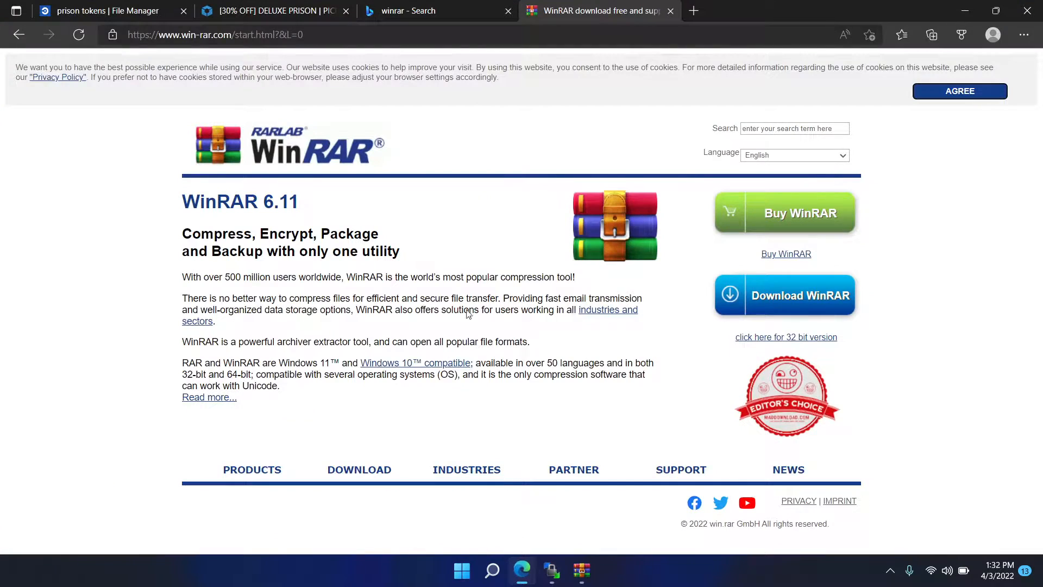
left_click(107, 6)
right_click(517, 207)
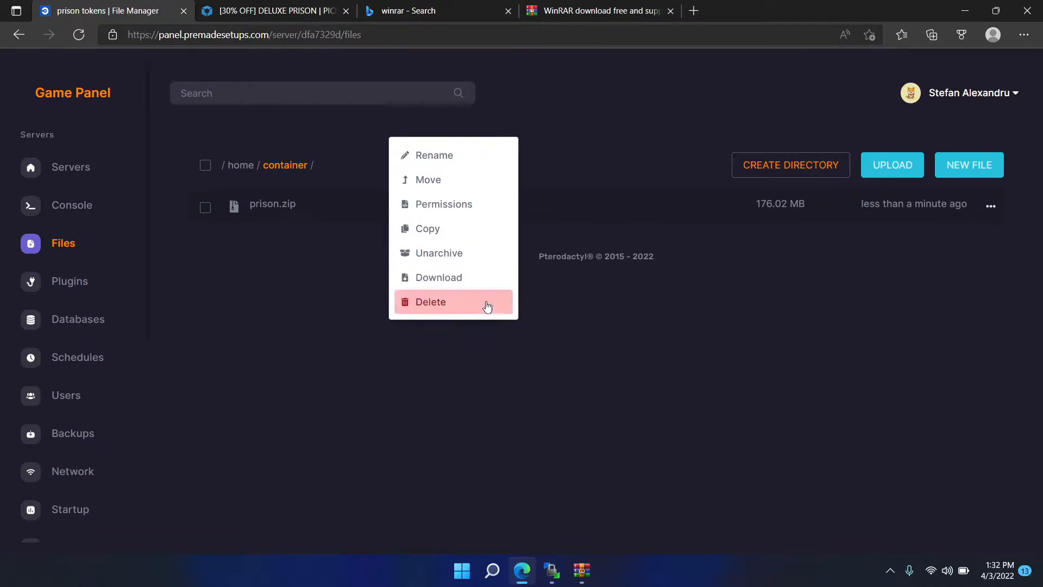
left_click(437, 253)
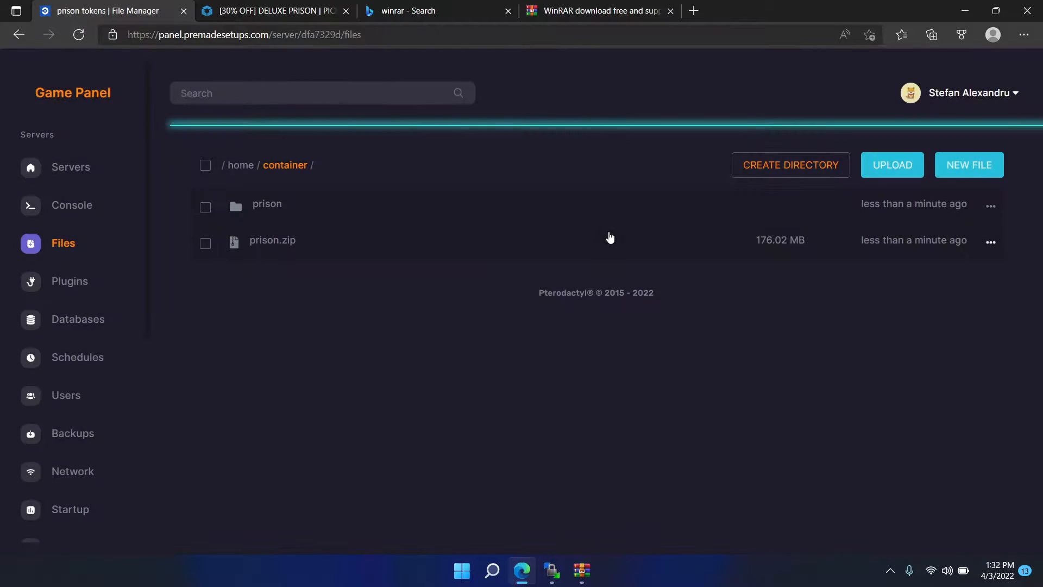
- Switch to WinSCP, refresh the server's root directory, and move everything inside the setup folder up into the root
left_click(965, 11)
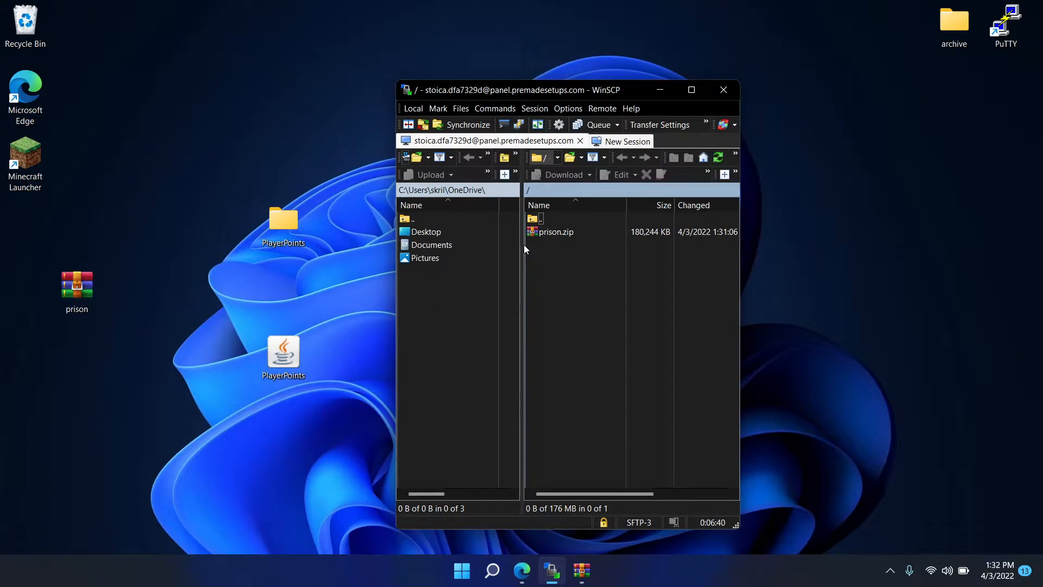
right_click(576, 259)
left_click(611, 280)
double_click(564, 233)
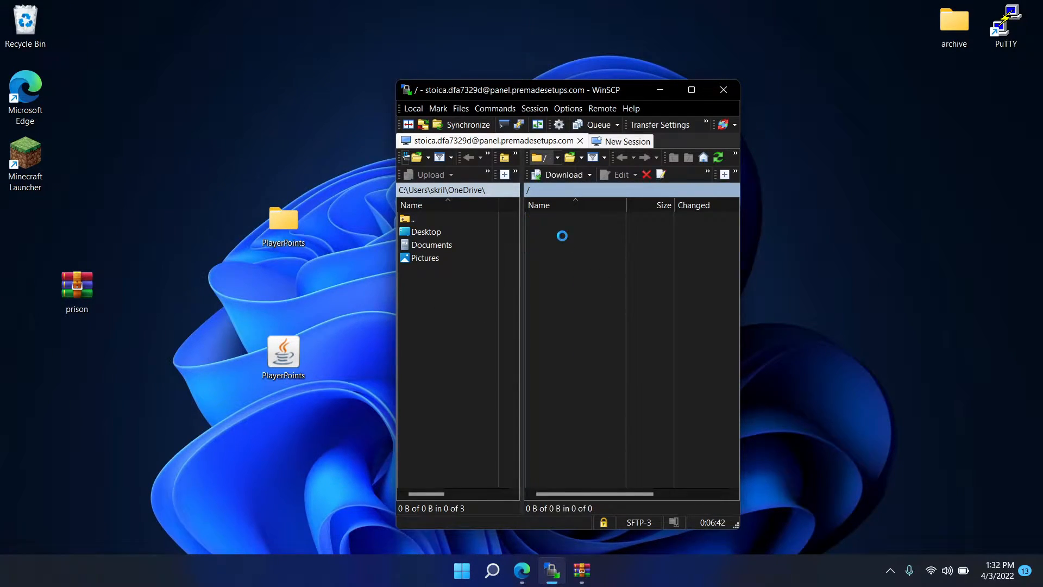
double_click(546, 245)
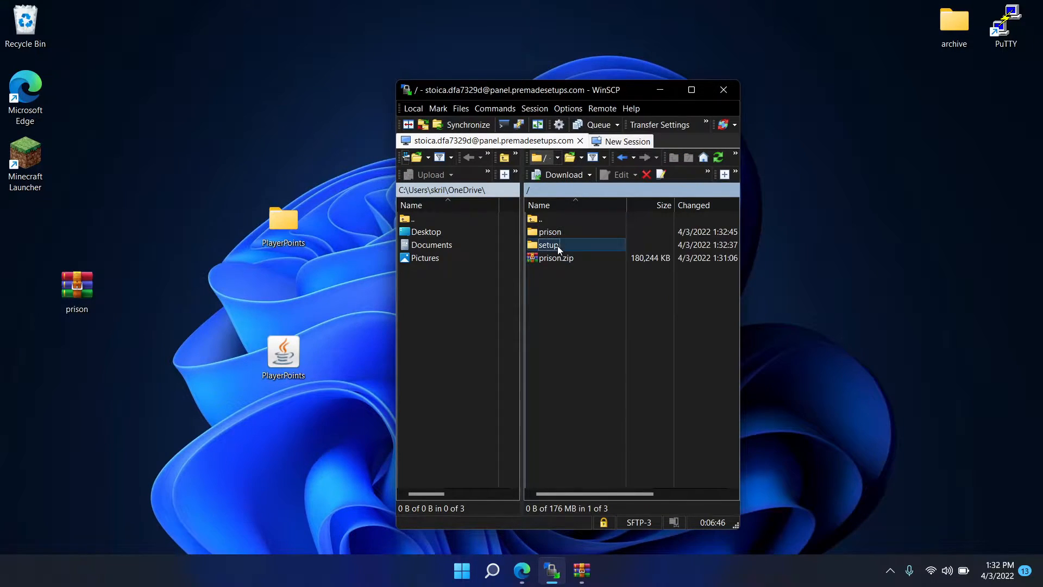
key("ctrl+a")
left_click_drag(559, 247, 587, 220)
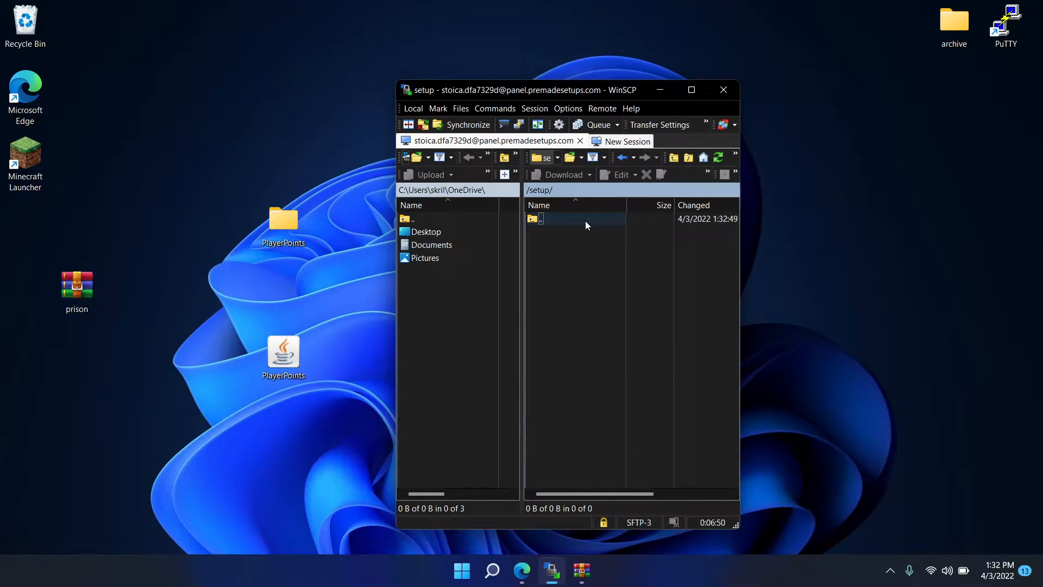
double_click(585, 221)
- Replace PlayerPoints.jar in the server's plugins folder with the edited PlayerPoints jar from the desktop
double_click(560, 259)
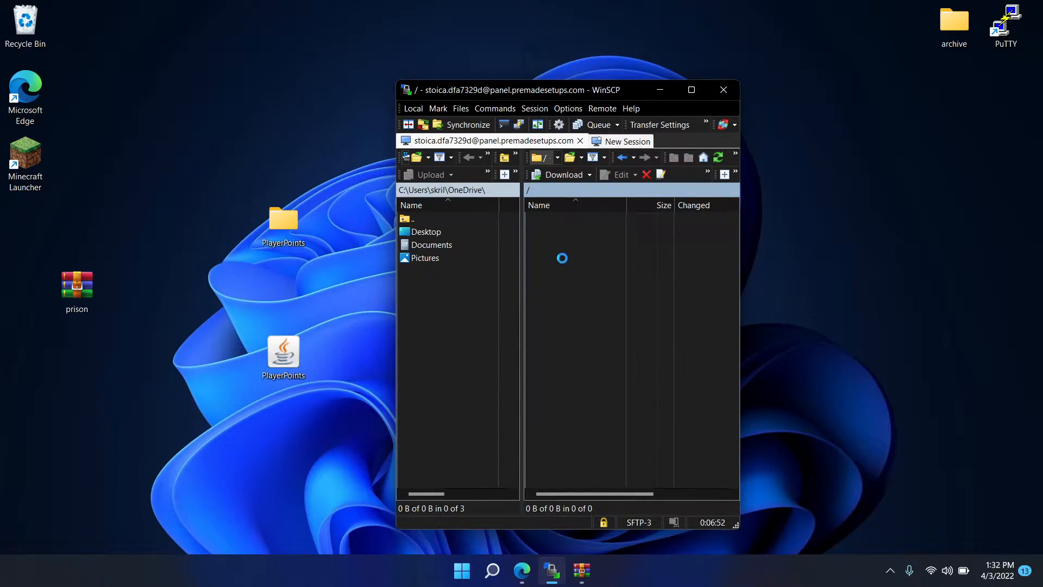
scroll(575, 318, "down", 12)
left_click(575, 361)
key("p")
scroll(574, 359, "down", 5)
left_click(574, 358)
key("p")
scroll(575, 359, "down", 2)
left_click(565, 415)
right_click(566, 415)
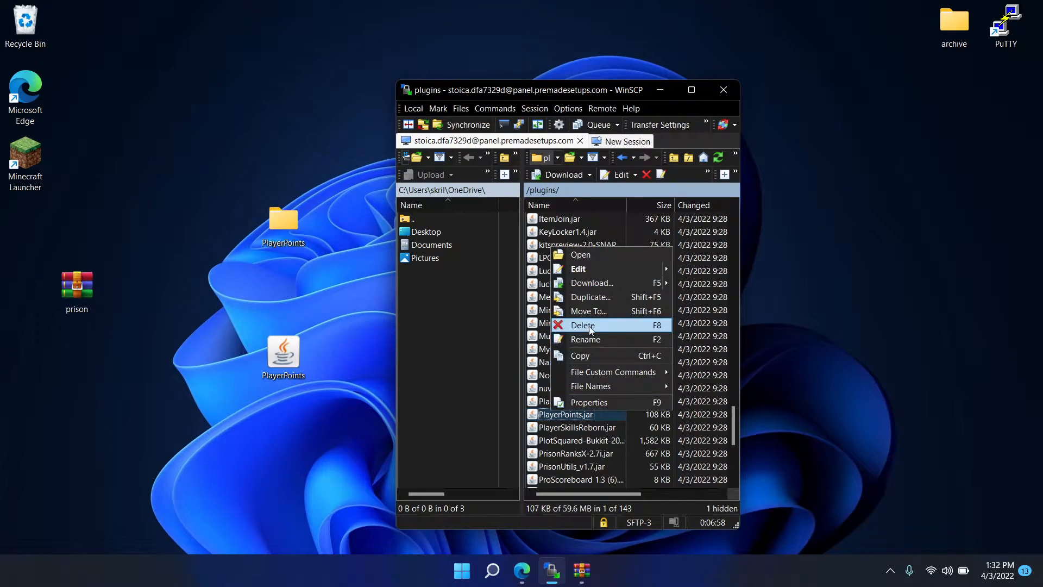
left_click(590, 324)
left_click_drag(283, 354, 632, 377)
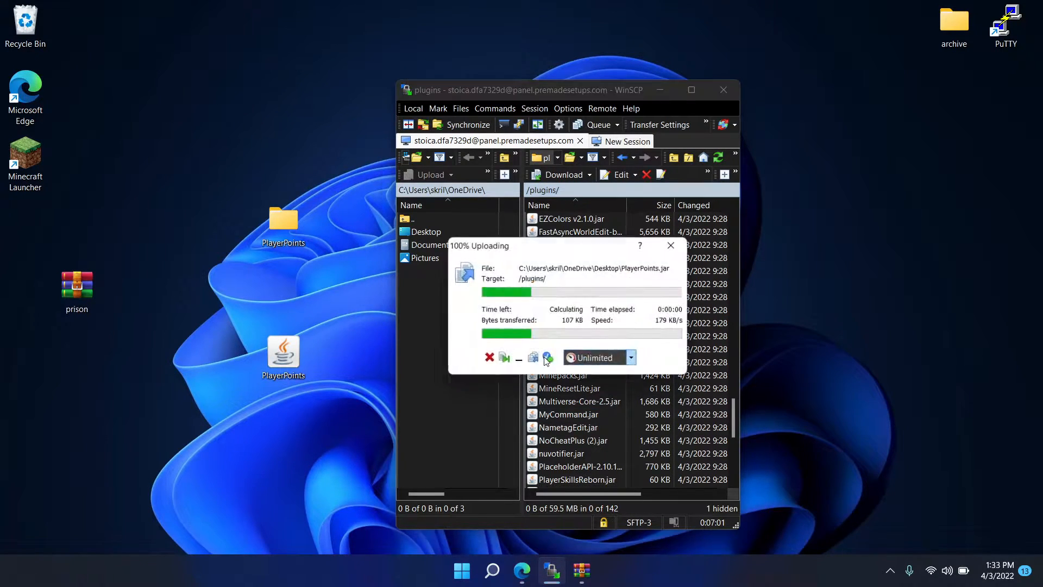
- Open localization.yml from the desktop PlayerPoints folder and highlight the occurrences of shards
double_click(282, 227)
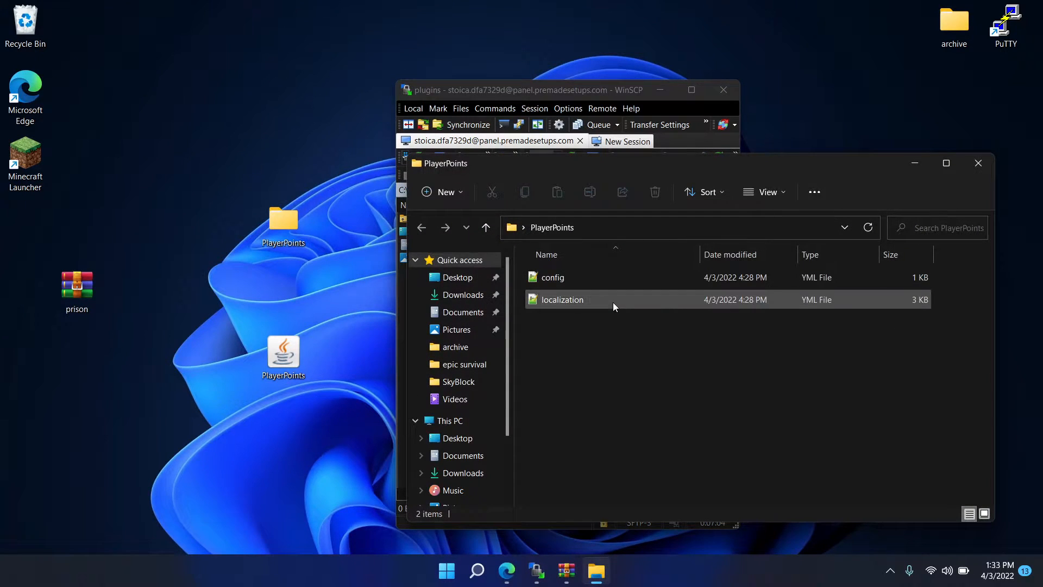
left_click(550, 305)
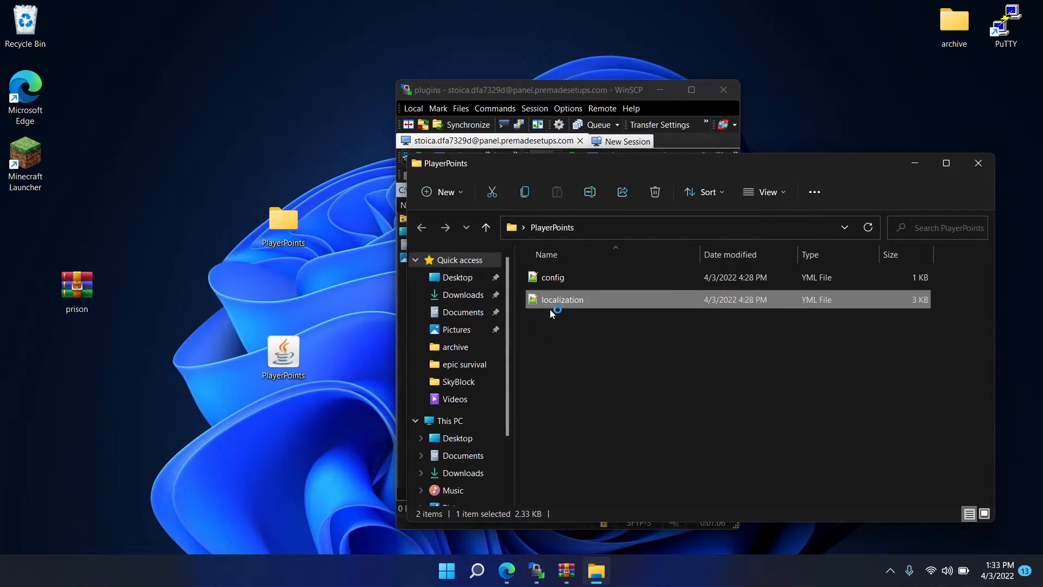
key("Return")
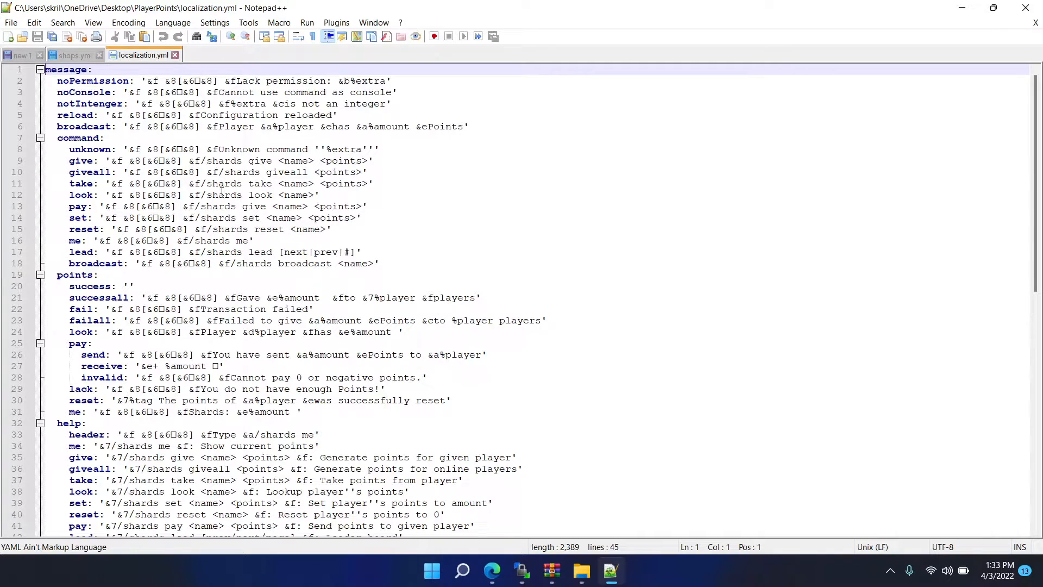
double_click(223, 184)
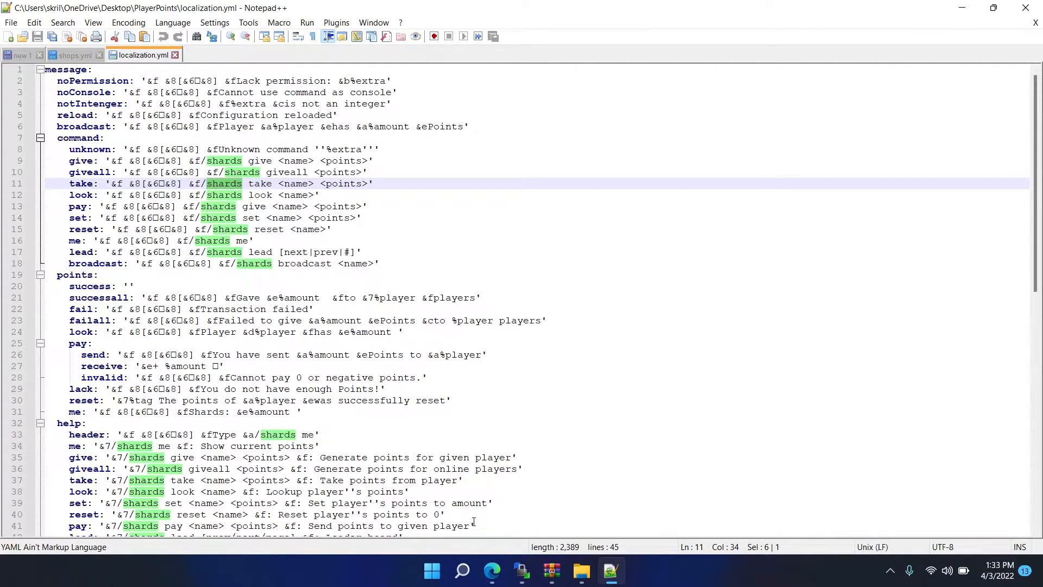
- Search the web for notepad++ in the browser, view the downloads page of its official site, and return to the editor
left_click(493, 571)
left_click(605, 17)
left_click(602, 30)
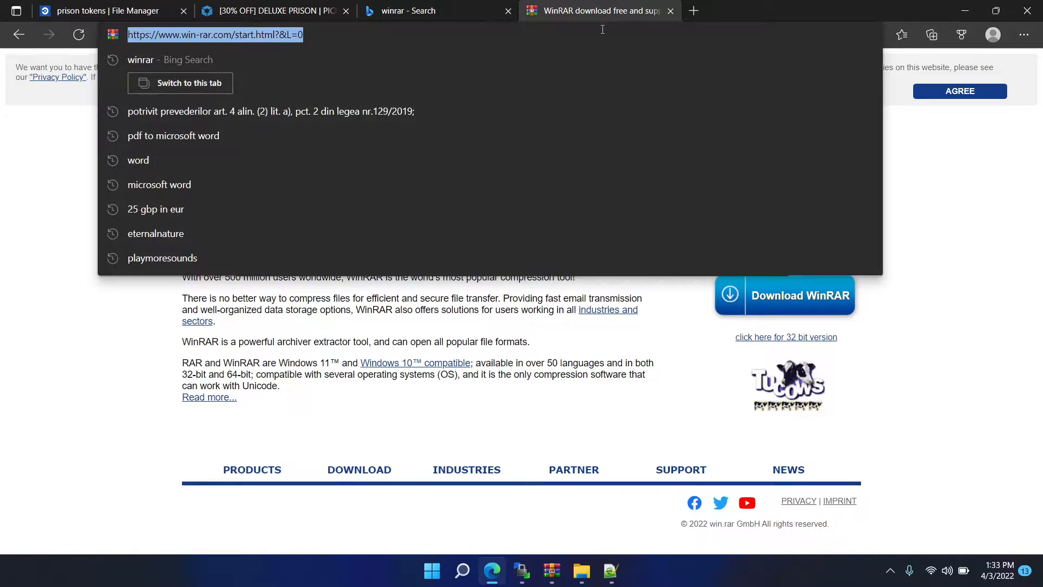
type("notepad++")
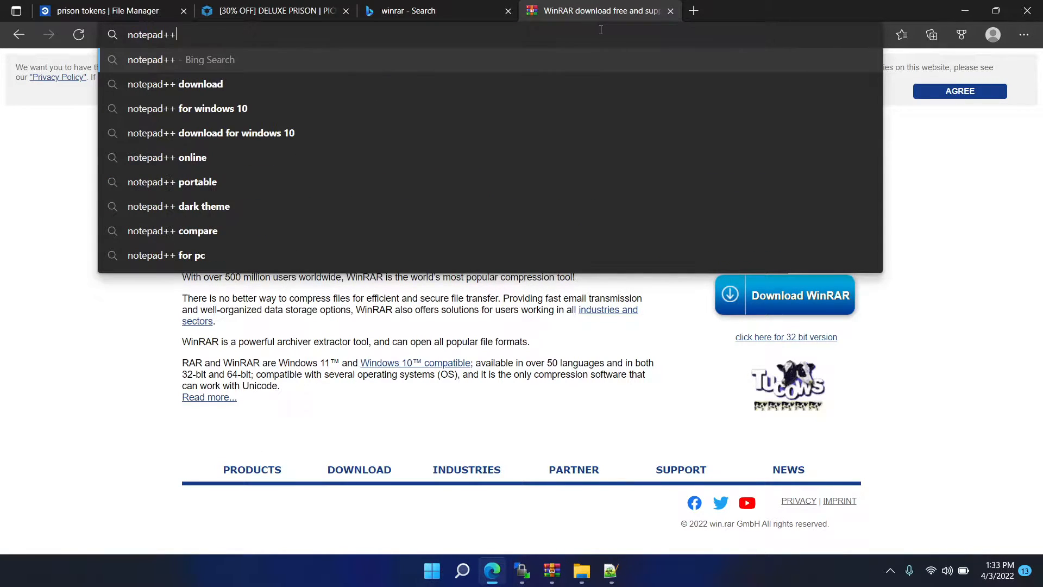
key("Return")
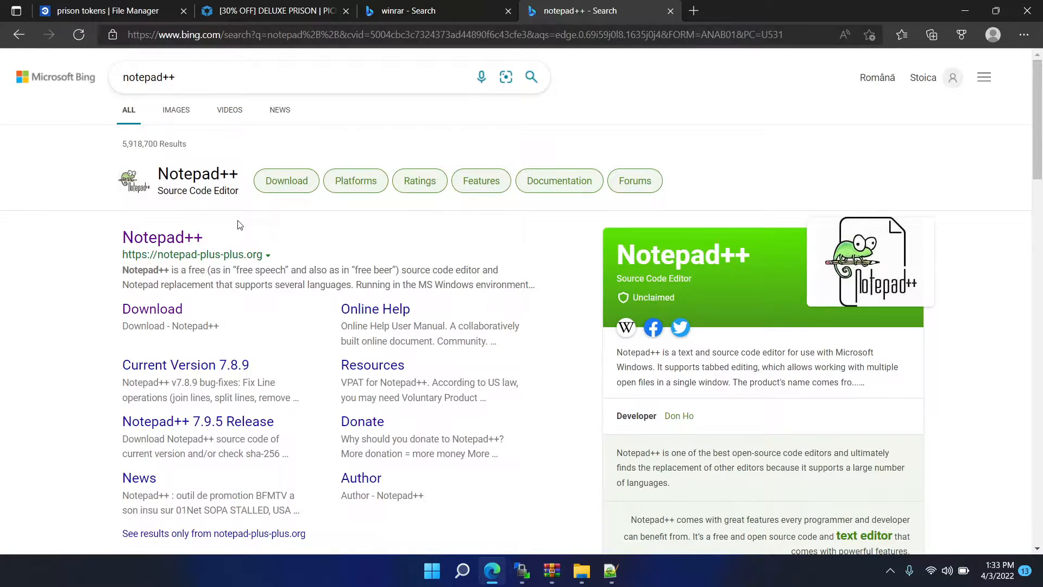
left_click(157, 240)
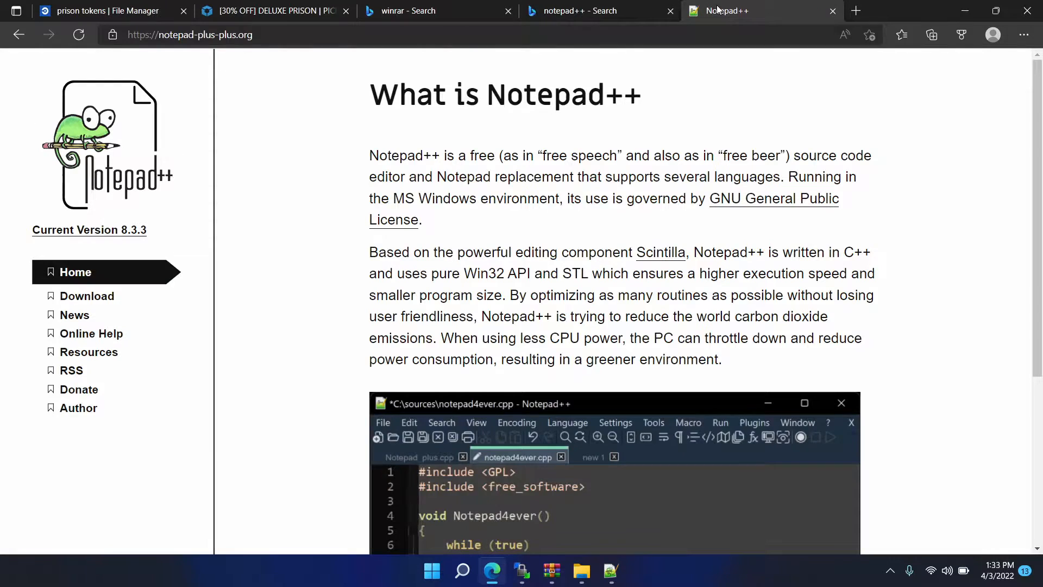
left_click(88, 296)
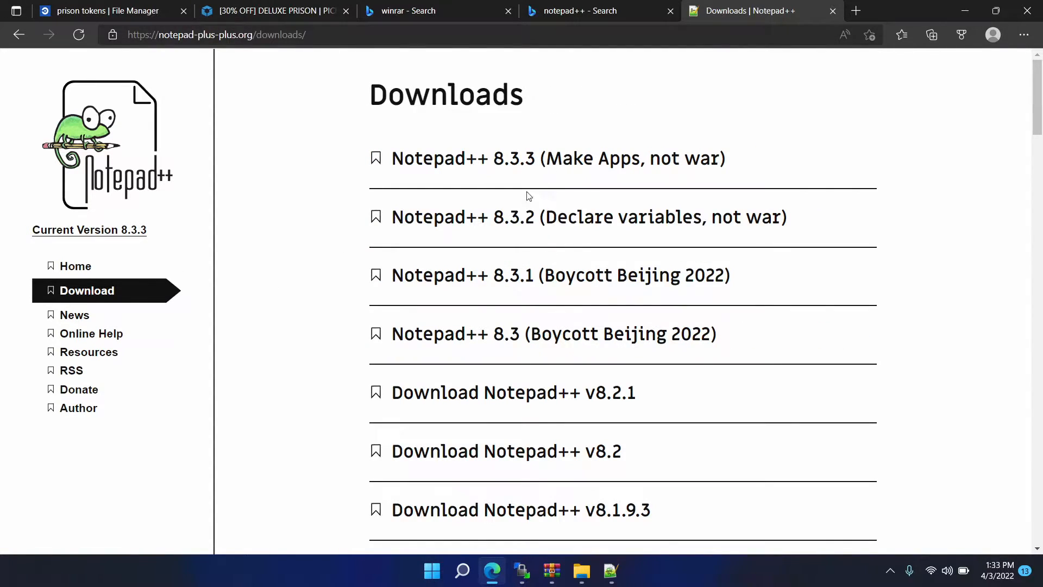
scroll(529, 195, "down", 5)
scroll(542, 235, "up", 3)
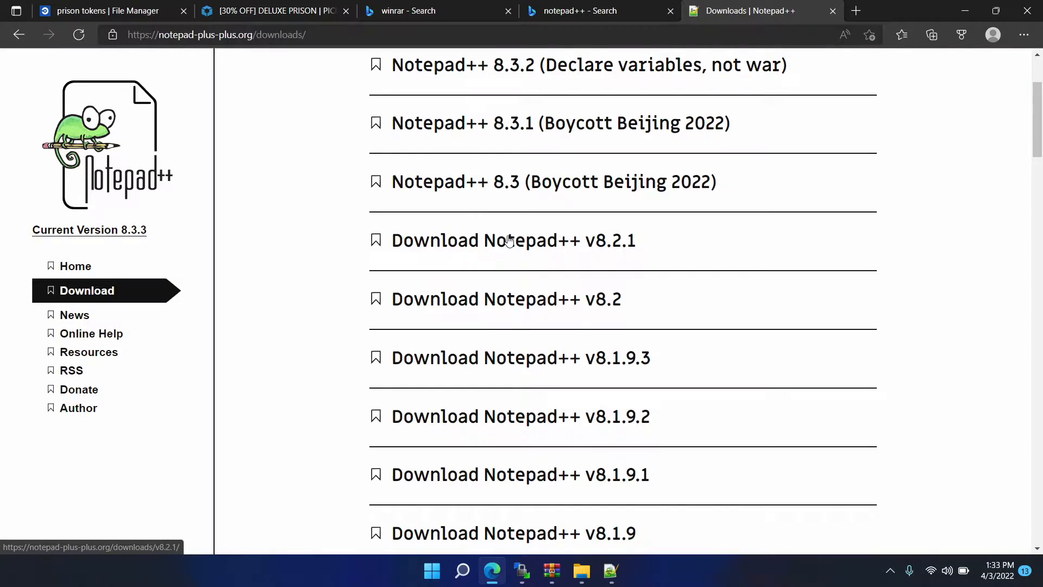
left_click(965, 10)
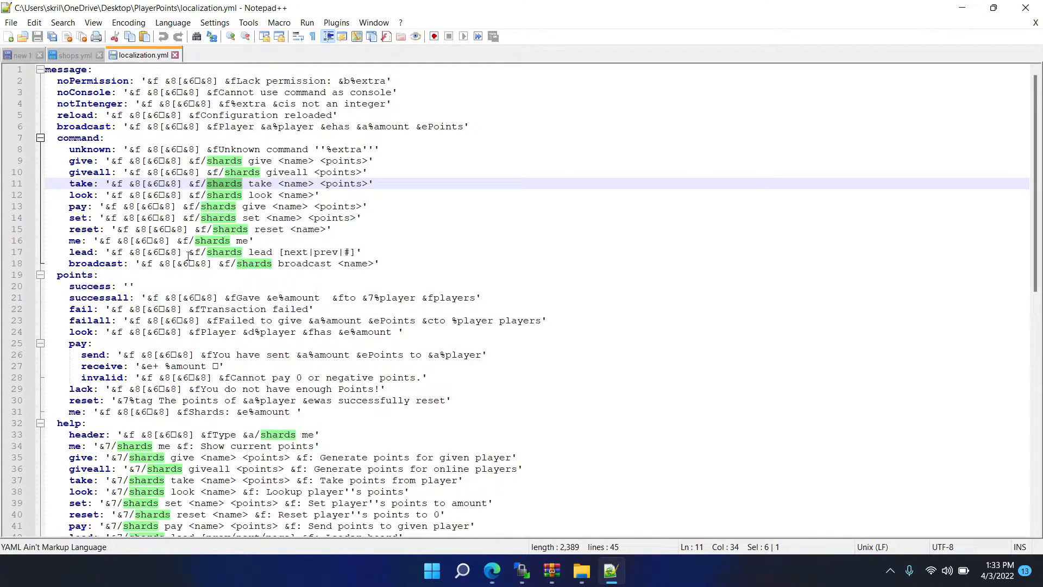
- Replace all occurrences of shards with tokens in localization.yml
double_click(224, 162)
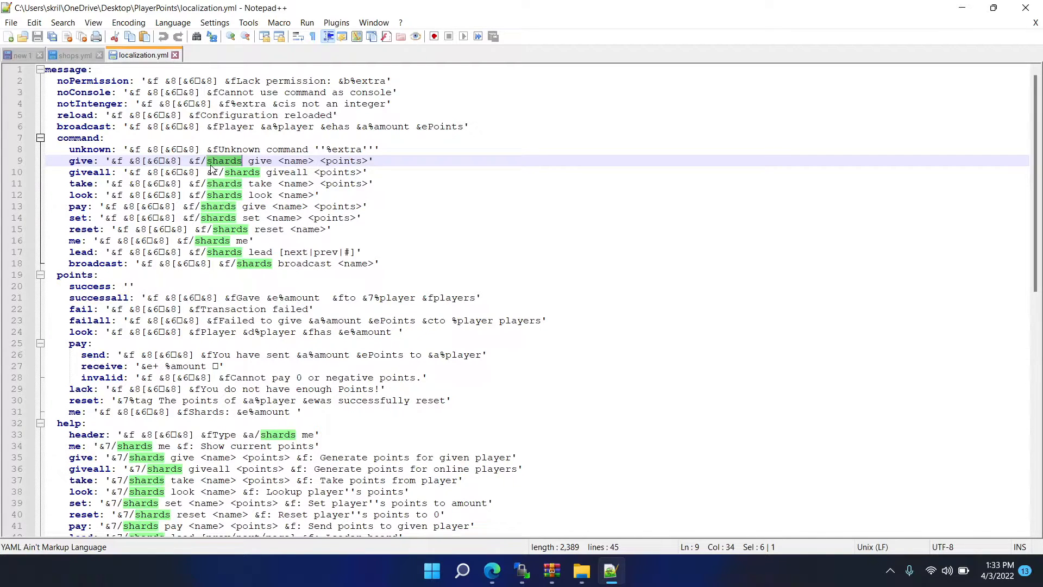
key("ctrl+f")
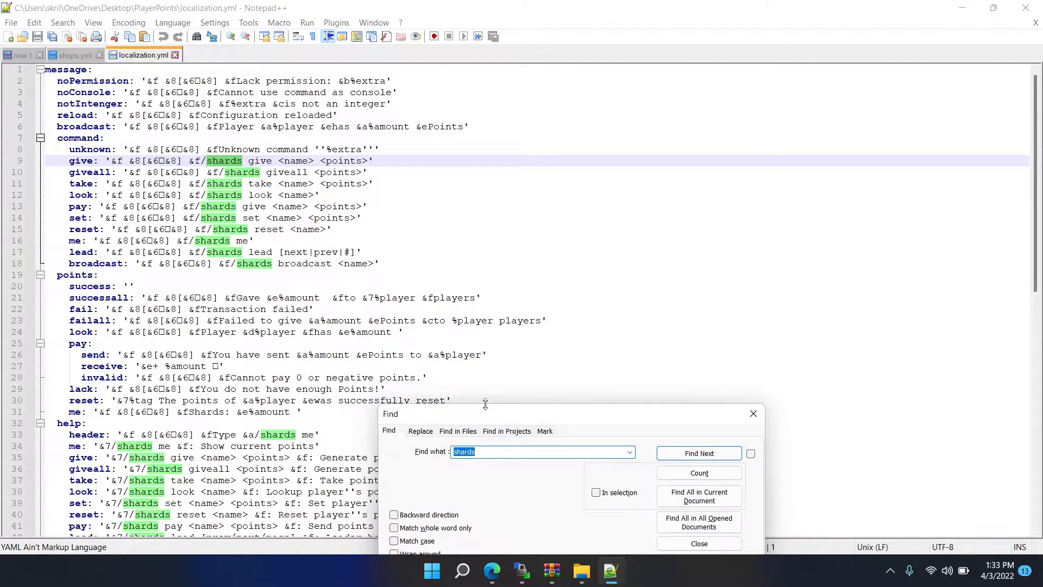
left_click_drag(480, 418, 571, 172)
left_click(511, 186)
double_click(559, 225)
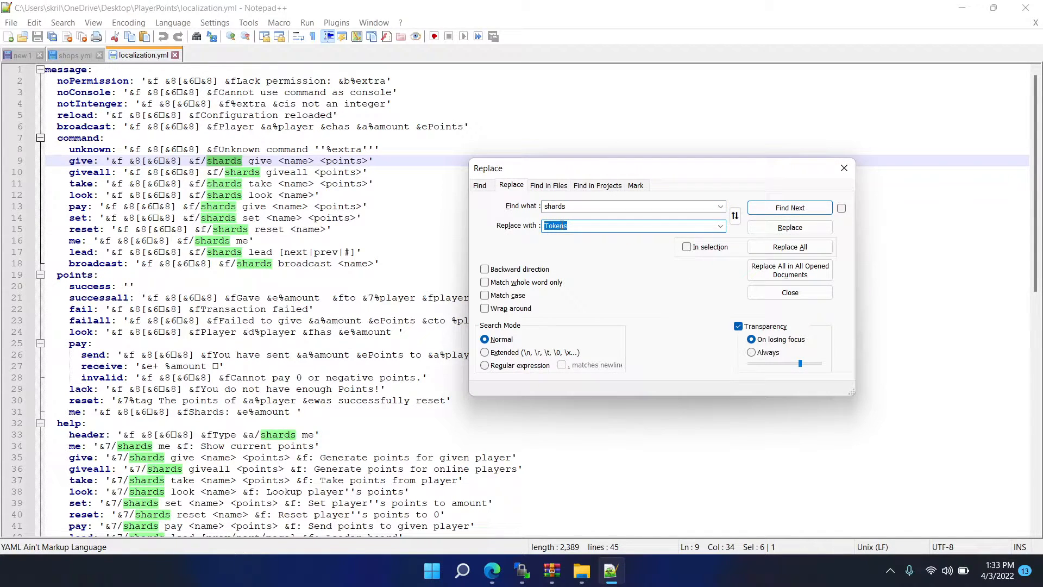
type("t")
left_click(790, 247)
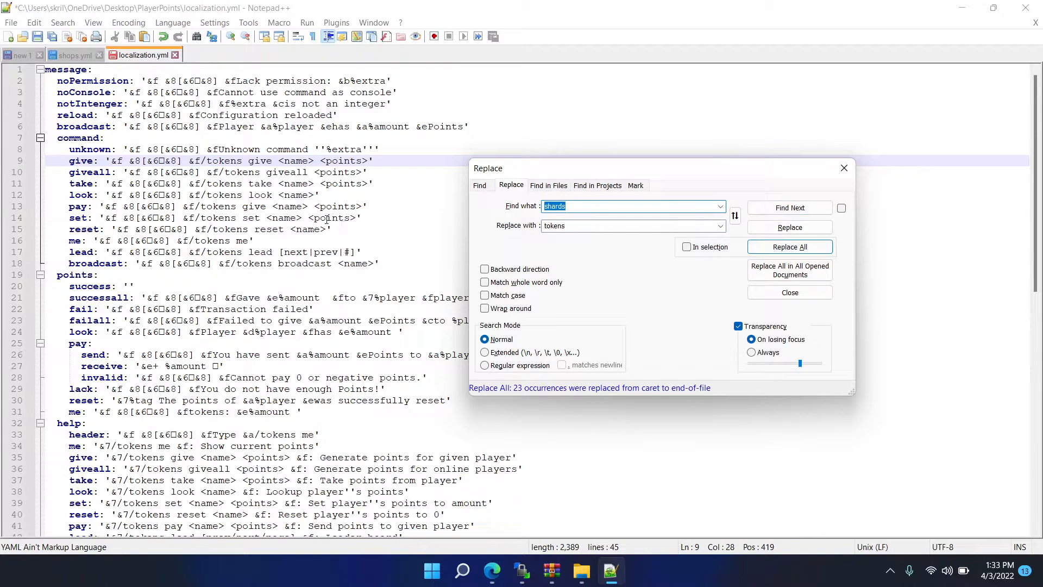
- Check the replaced tokens entries, and use the symbol from the unknown message's prefix as the text to find
left_click_drag(202, 160, 243, 161)
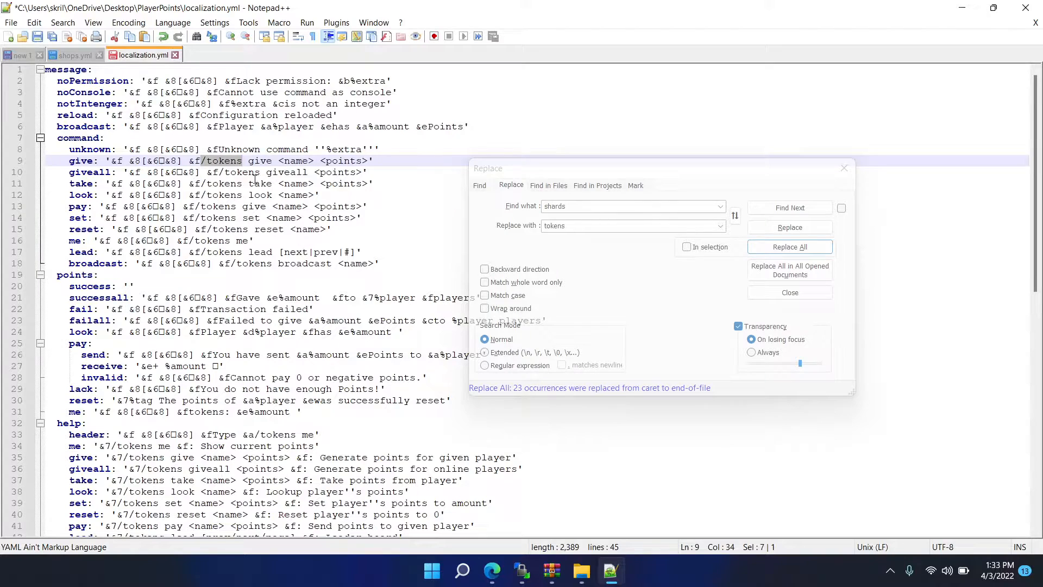
scroll(257, 196, "down", 2)
left_click_drag(622, 177, 893, 186)
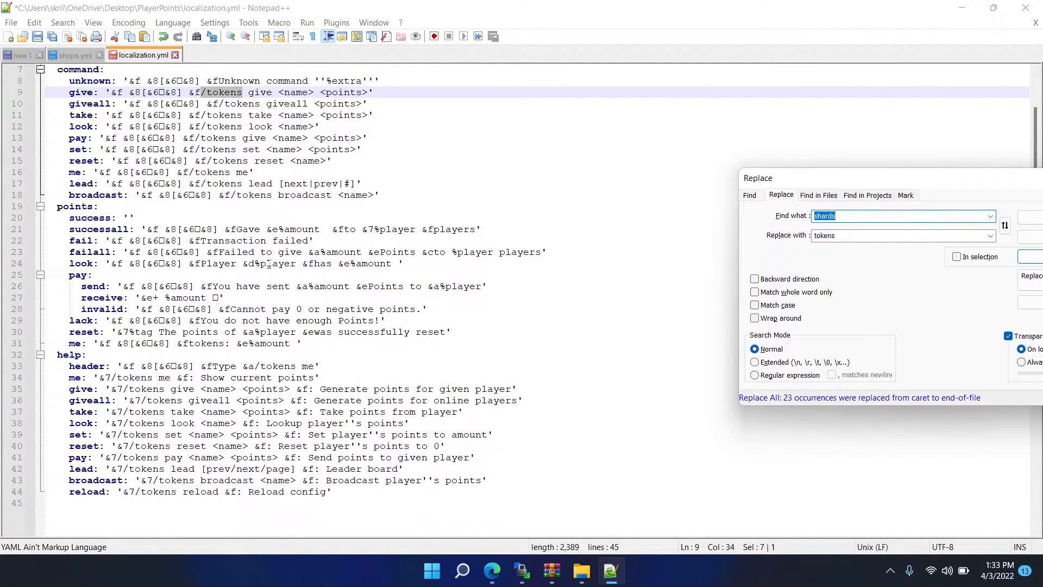
scroll(280, 267, "down", 2)
scroll(279, 325, "up", 1)
scroll(192, 308, "up", 3)
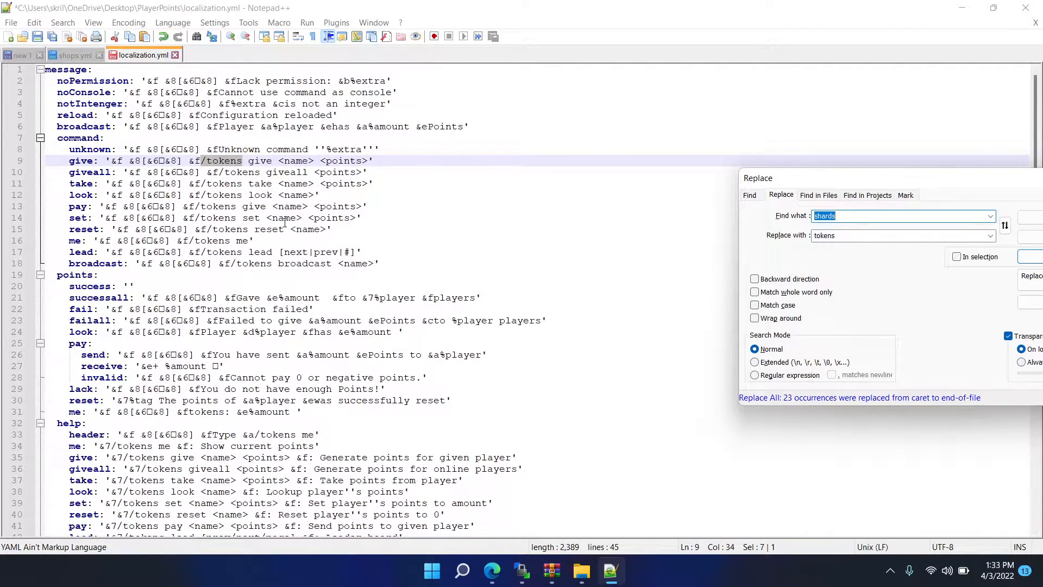
left_click_drag(176, 149, 182, 149)
left_click_drag(922, 214, 525, 214)
type("▸")
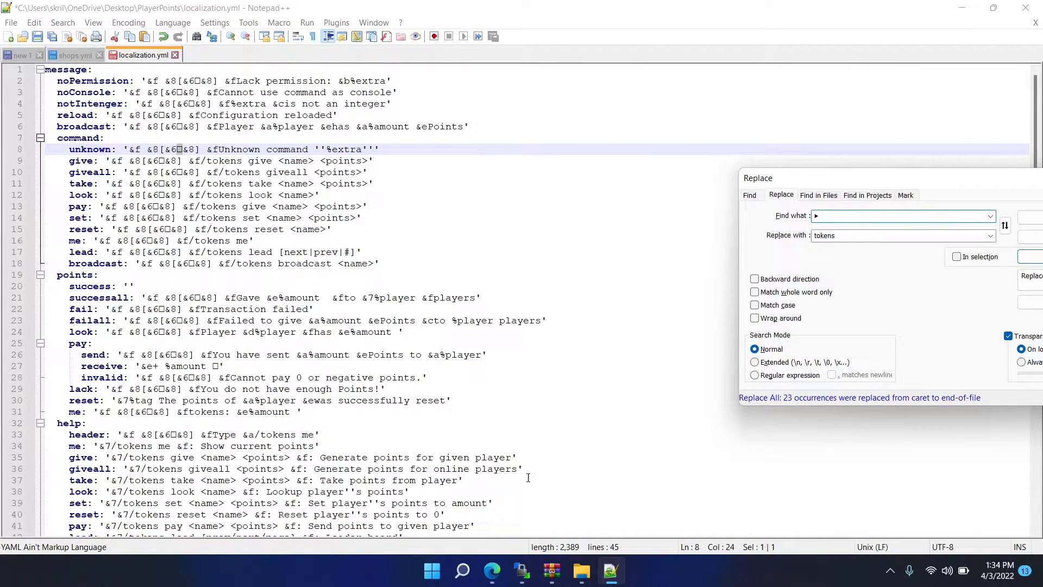
- Search for coolsymbols in the browser, copy the Sparkles Emoji from coolsymbol.com, and return to the editor
left_click(492, 570)
left_click(580, 11)
left_click(614, 35)
type("cool")
key("Return")
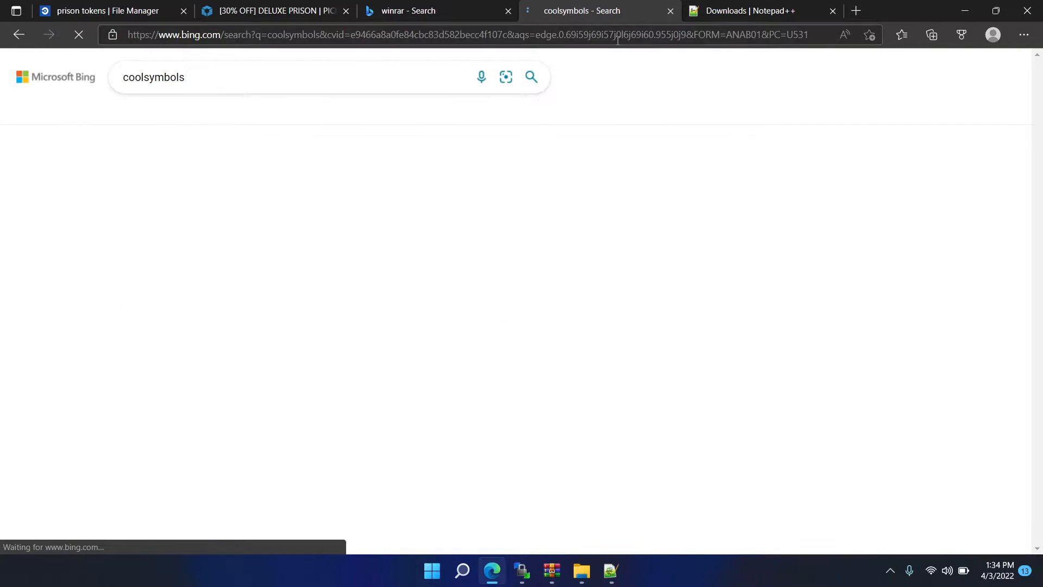
left_click(272, 175)
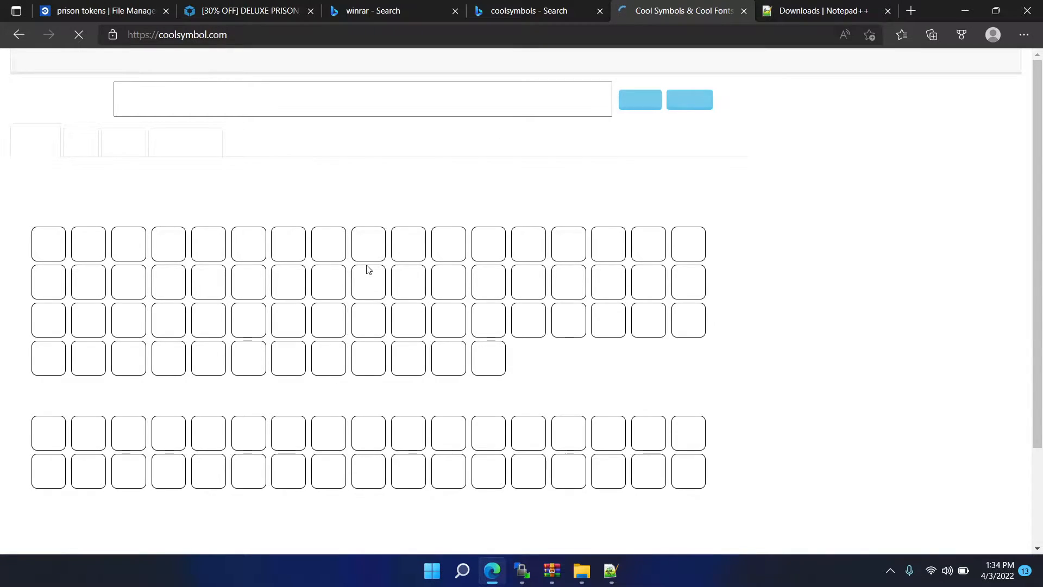
scroll(366, 269, "down", 2)
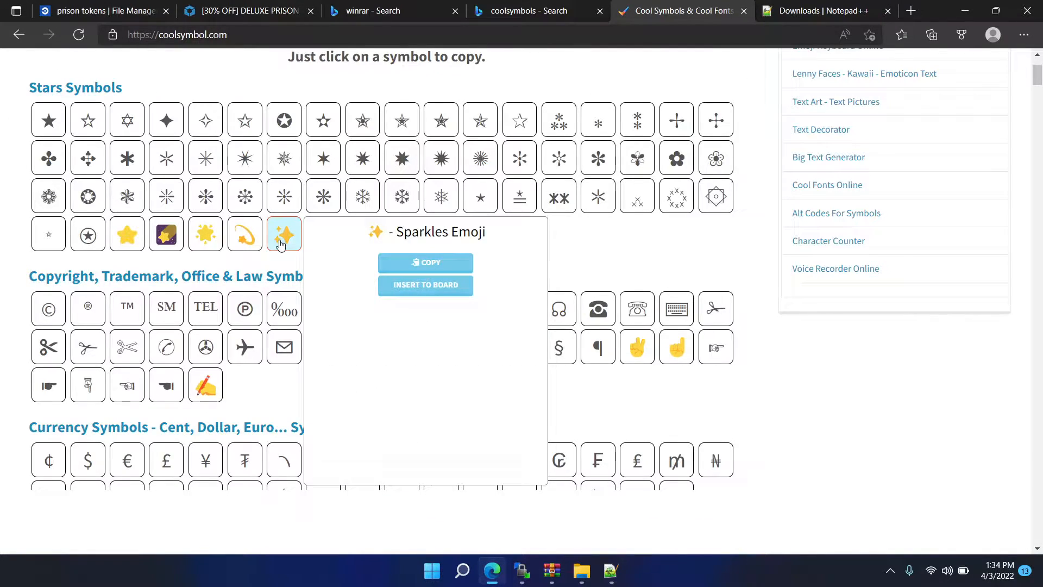
left_click(405, 259)
left_click(965, 10)
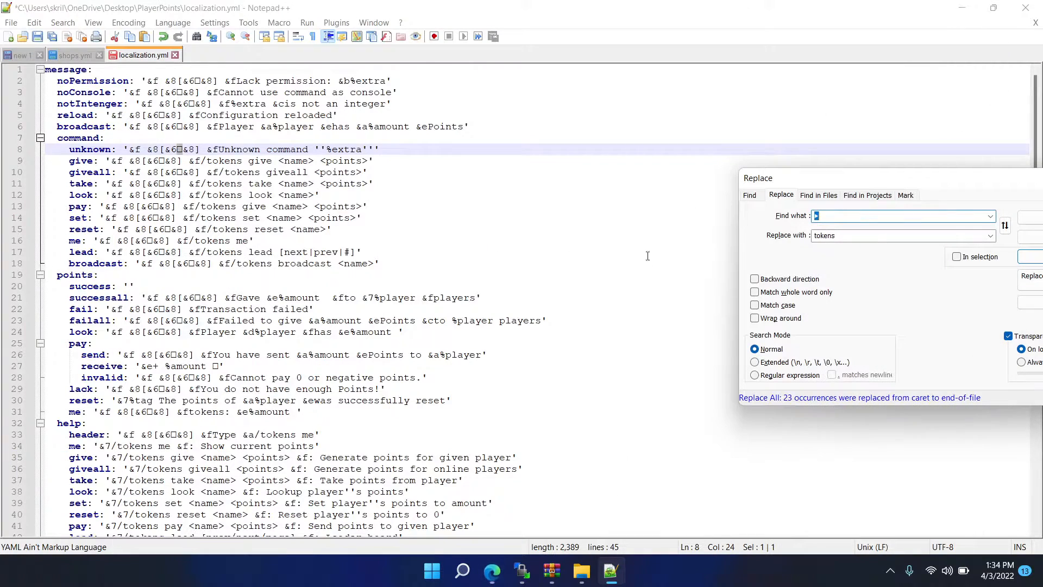
- Replace all the prefix symbols from the unknown message line onward with the copied sparkles symbol, and save localization.yml
double_click(839, 234)
type("✨")
left_click_drag(896, 179, 684, 183)
left_click(811, 262)
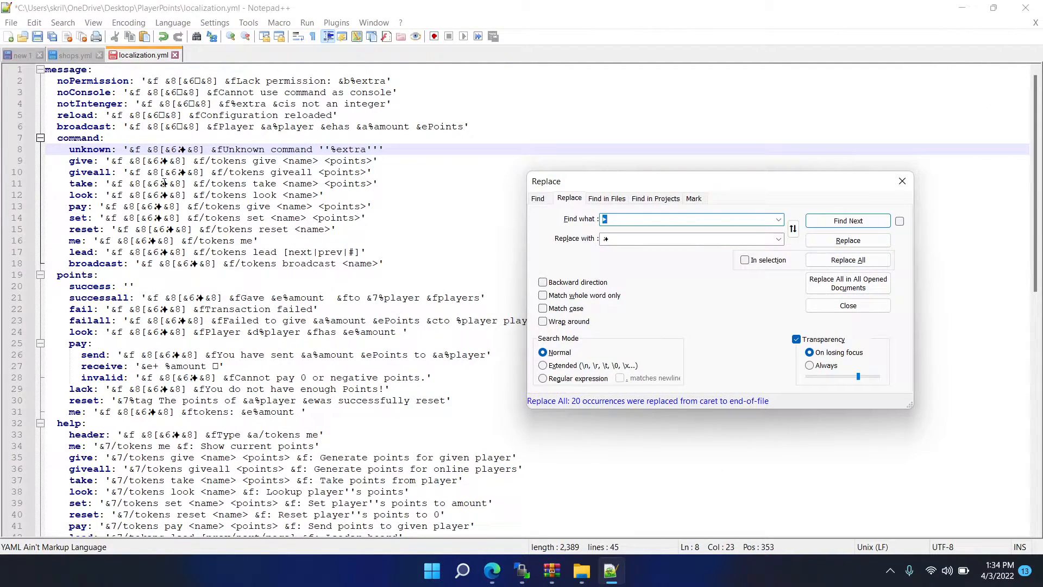
left_click(332, 217)
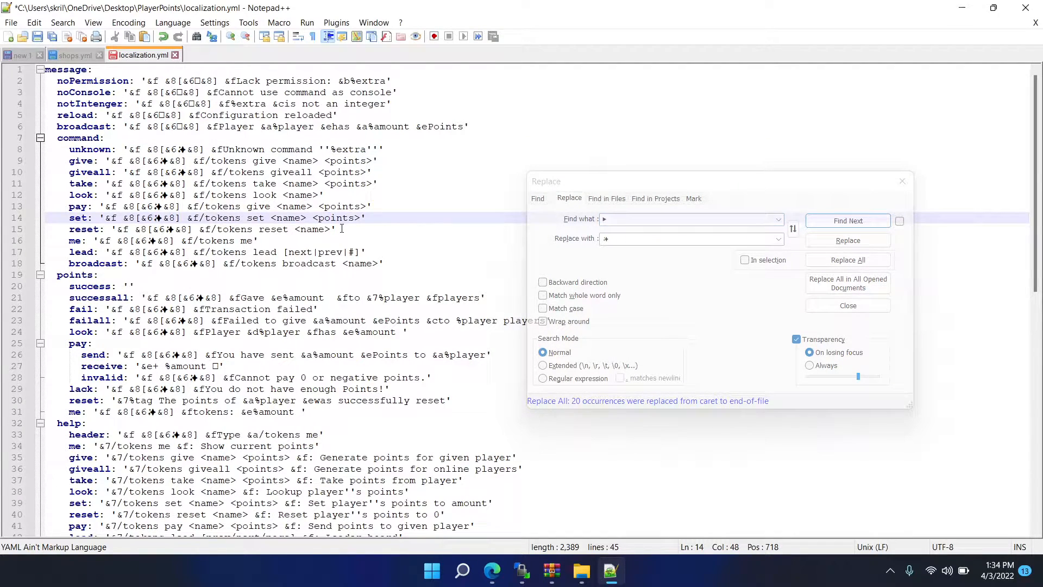
key("ctrl+s")
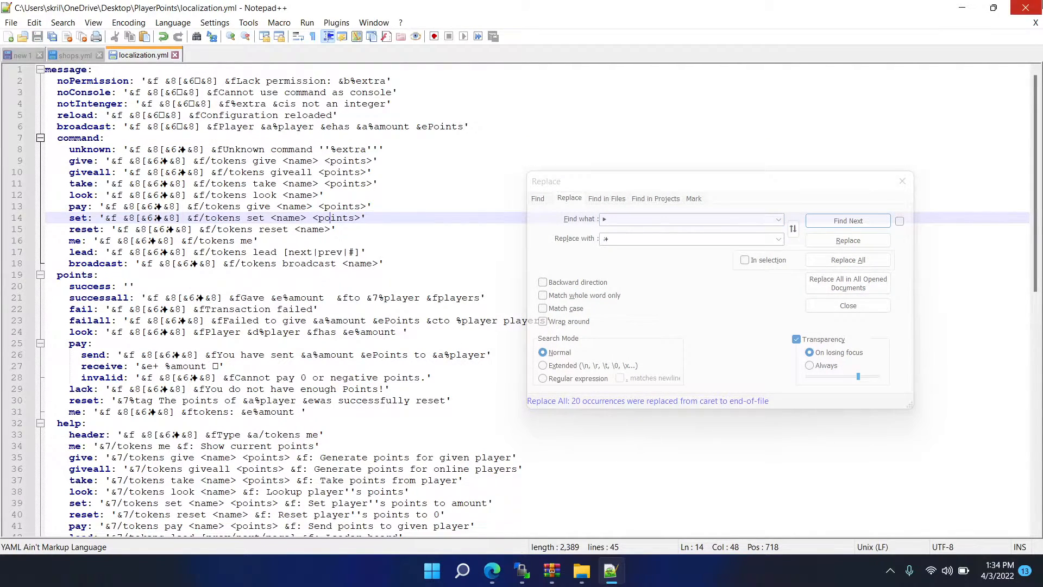
- Close the editor and the folder window, and upload the desktop PlayerPoints folder to the server's plugins directory
left_click(1025, 8)
left_click(977, 163)
scroll(586, 286, "up", 8)
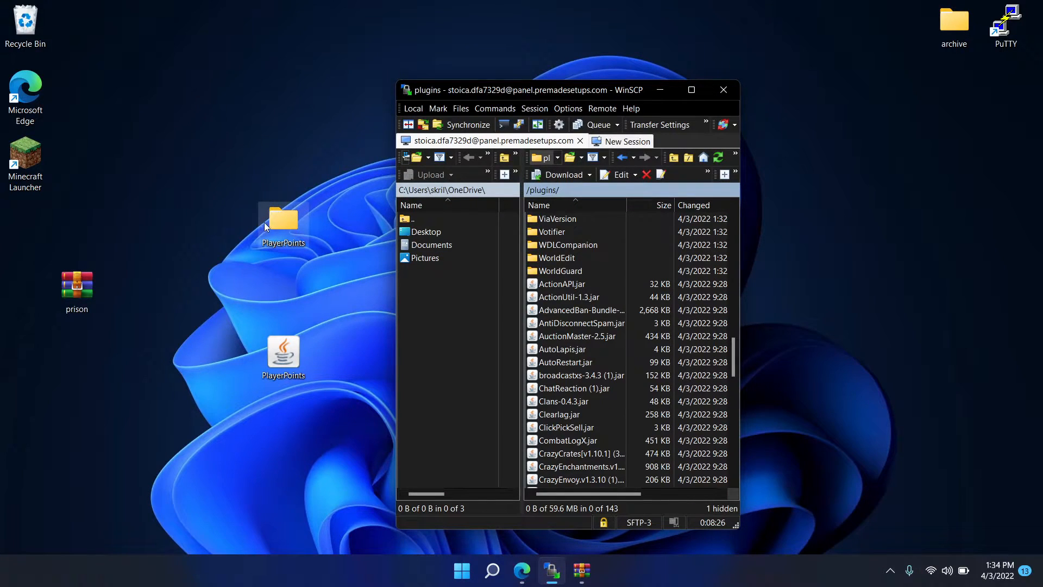
left_click(278, 226)
left_click_drag(616, 335, 615, 335)
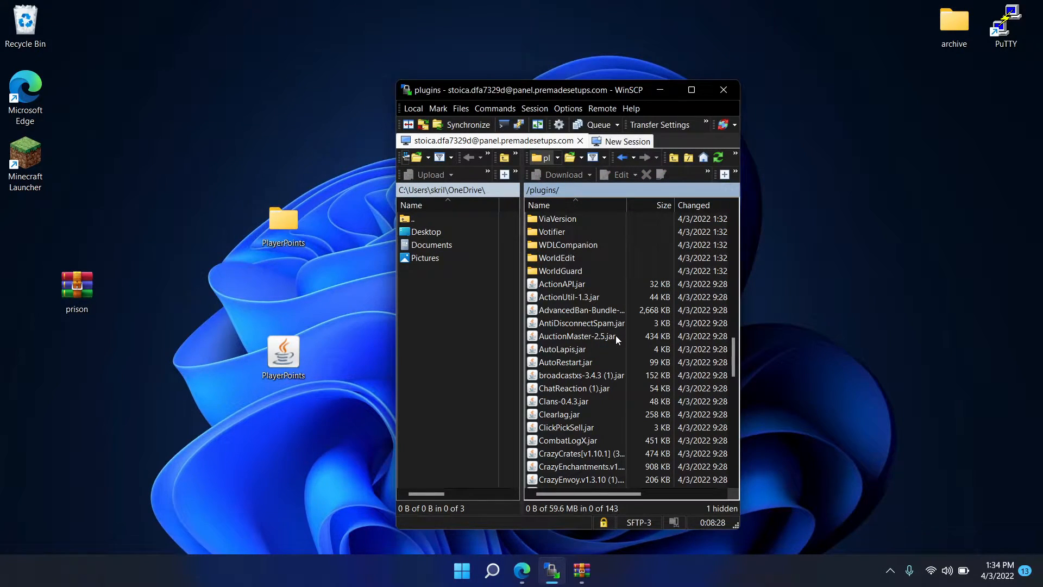
- Check the server's plugins directory listing and the container's file list in the game panel
scroll(552, 260, "up", 5)
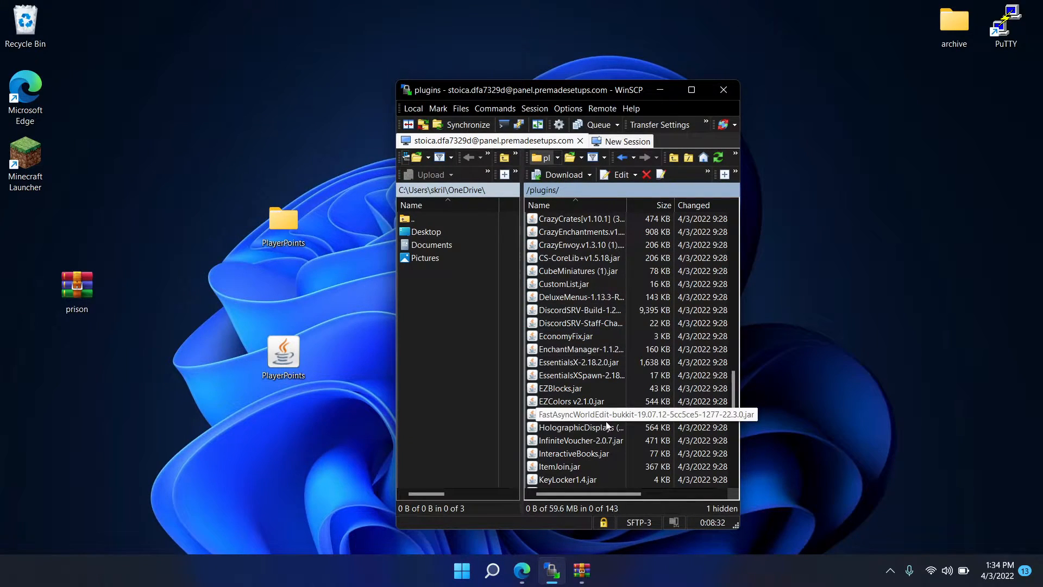
left_click(522, 570)
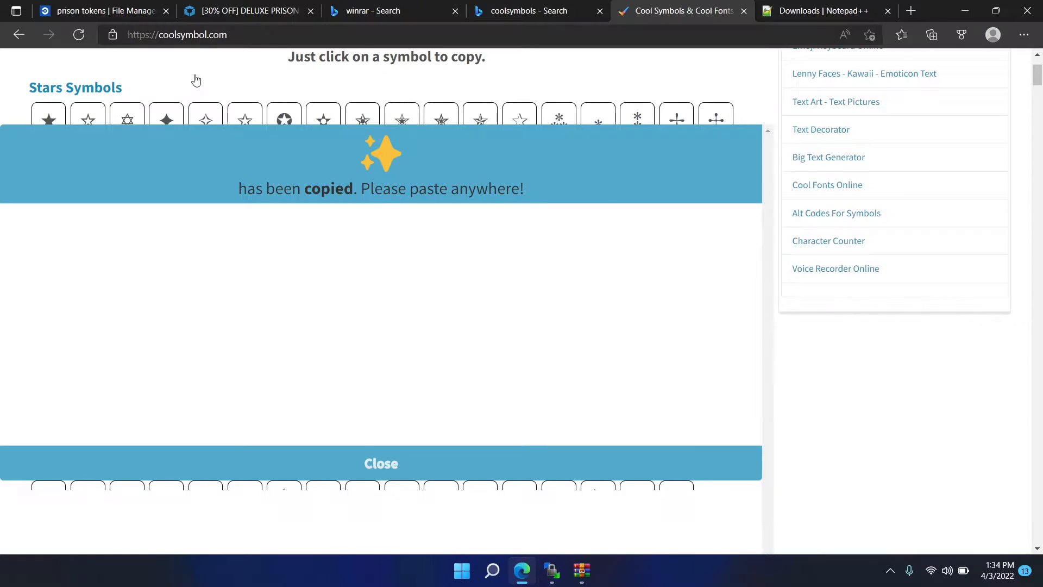
left_click(239, 11)
left_click(110, 8)
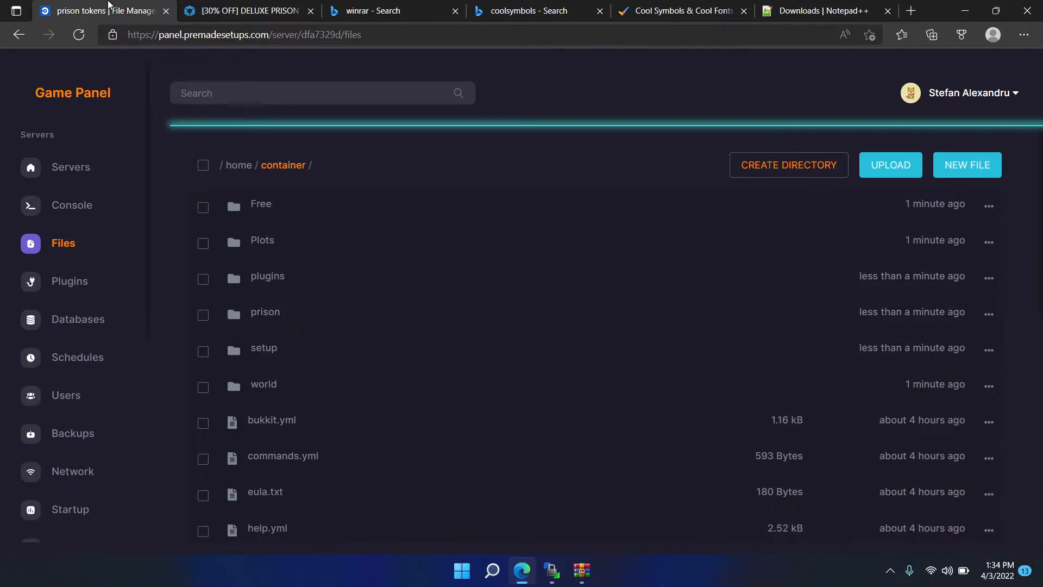
mouse_move(943, 94)
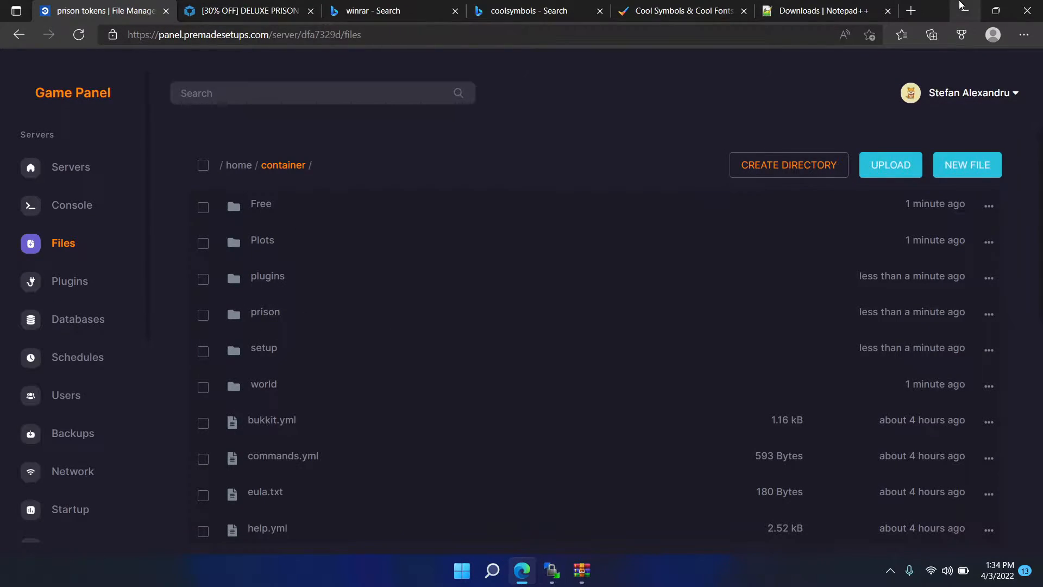
left_click(964, 11)
scroll(586, 348, "up", 15)
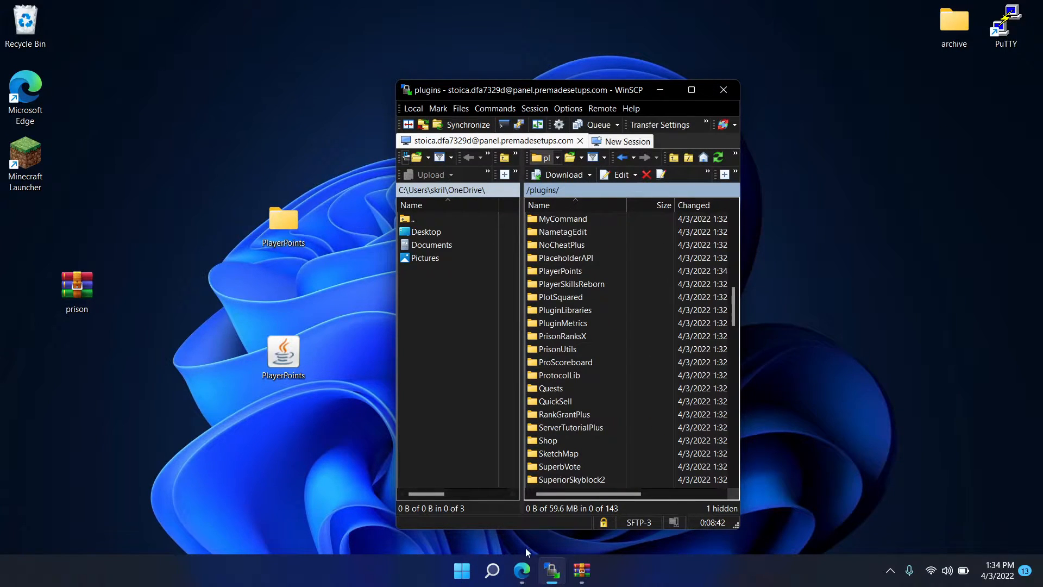
- Open the prison tokens server console in the game panel and try to start the server
left_click(522, 570)
left_click(79, 212)
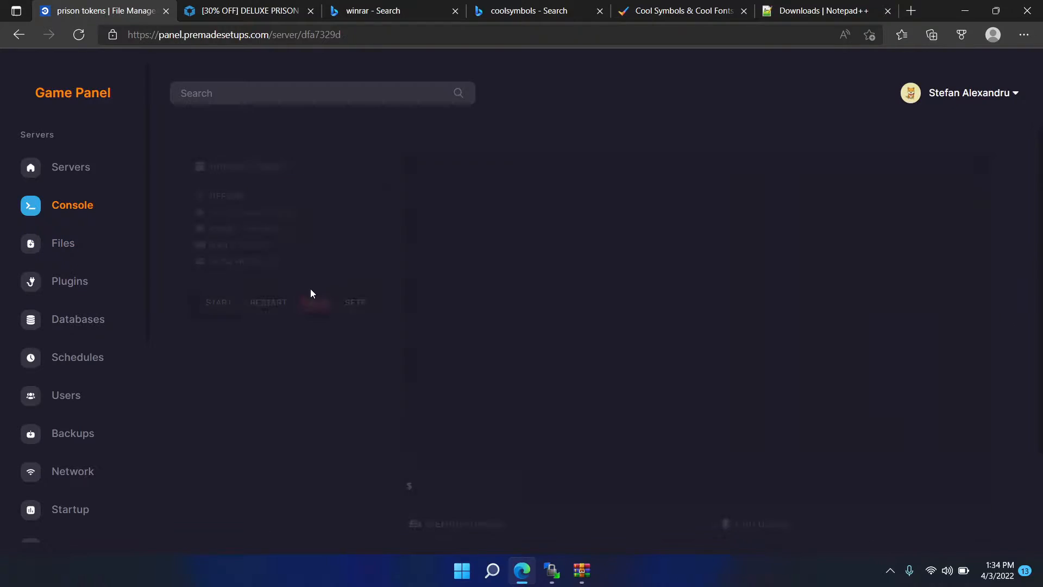
left_click(218, 303)
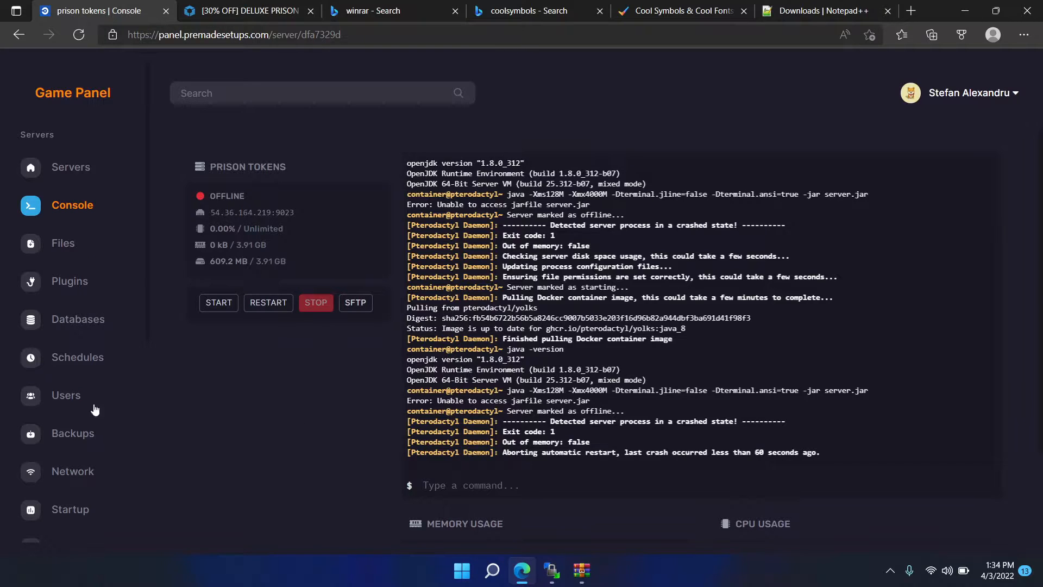
- Set the server jar file to paper.jar in the startup settings and start the server from the console
scroll(129, 412, "down", 3)
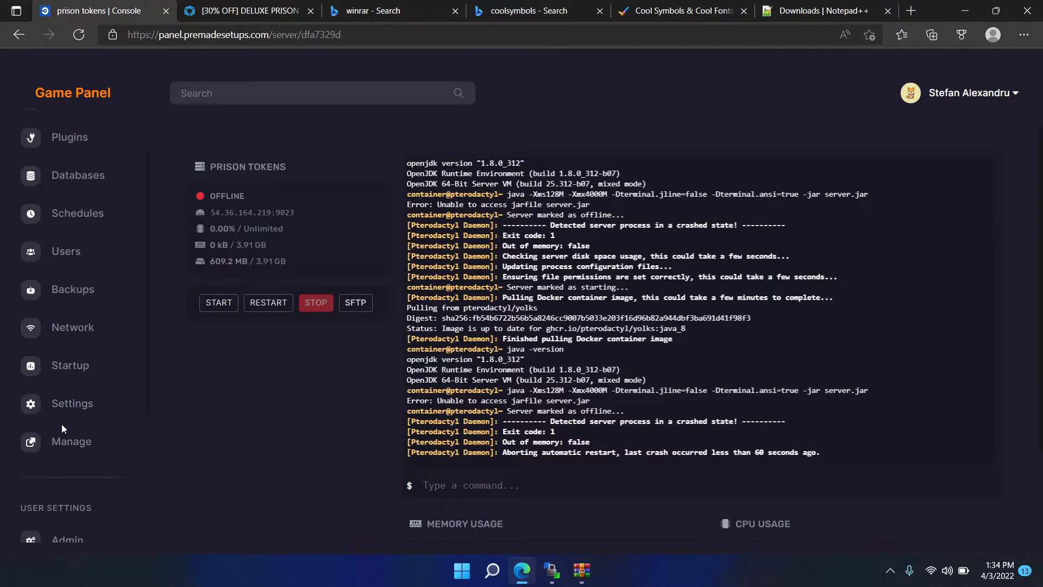
left_click(69, 380)
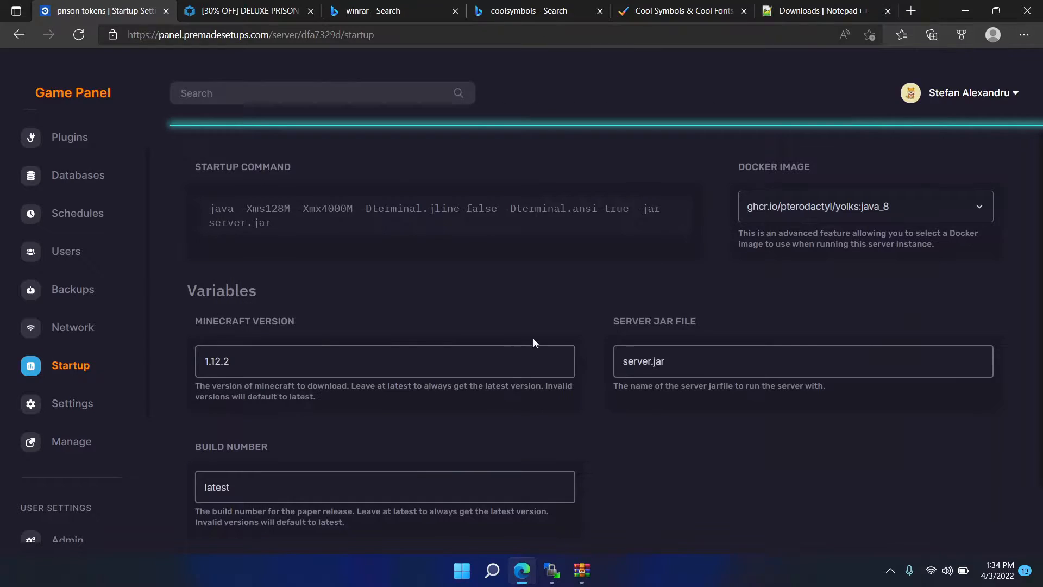
double_click(618, 360)
type("paper")
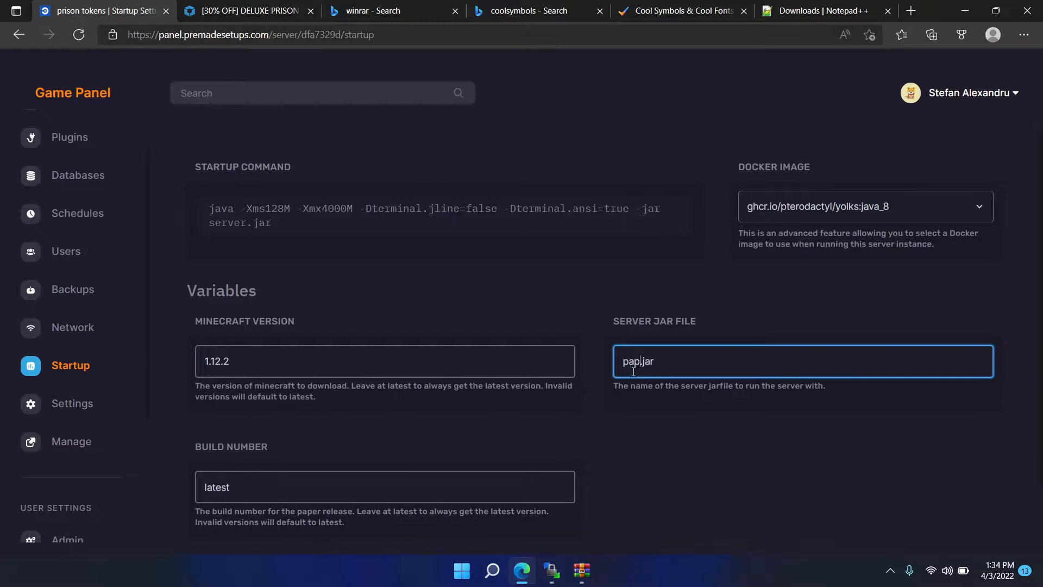
scroll(70, 268, "up", 3)
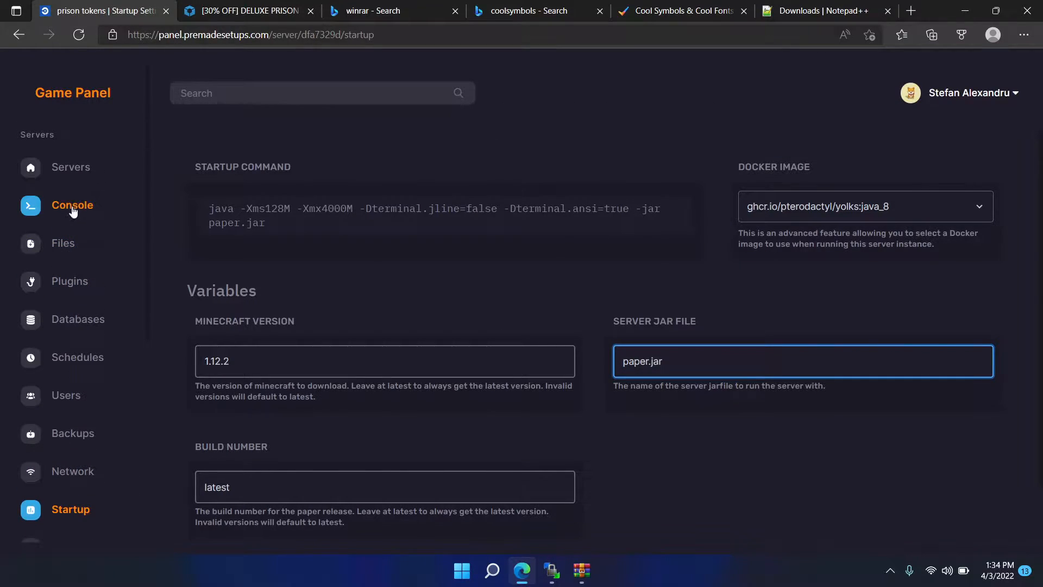
left_click(70, 209)
left_click(219, 302)
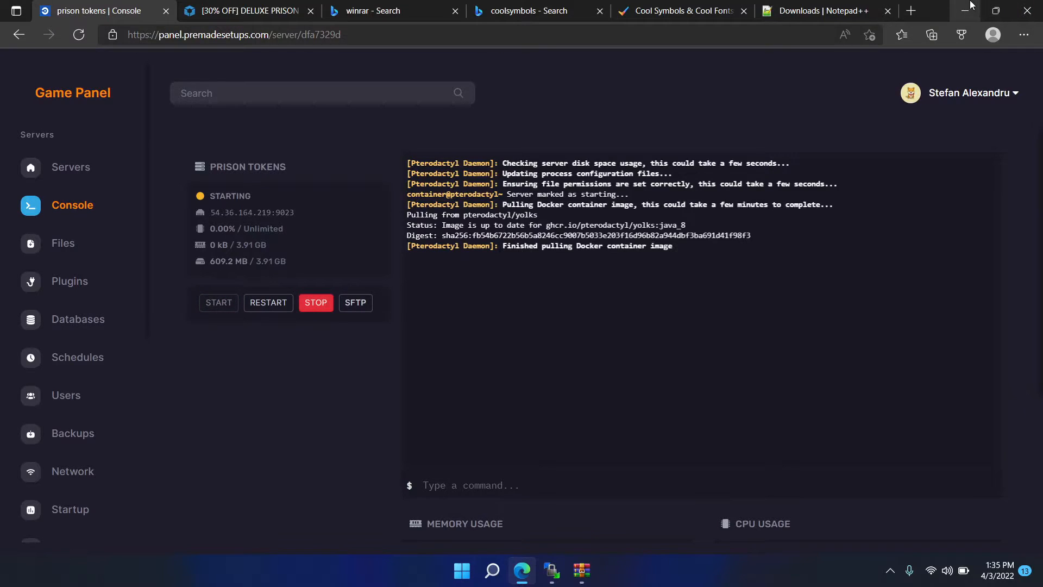
- Launch Minecraft: Java Edition with the OptiFine installation, checking the server console's startup progress in the meantime
left_click(965, 10)
left_click(666, 105)
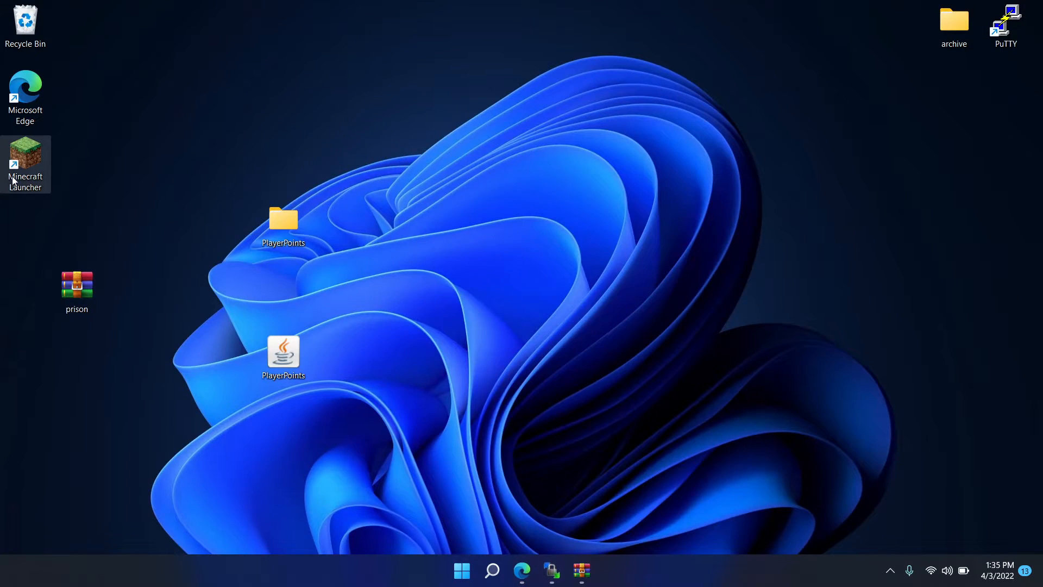
double_click(22, 164)
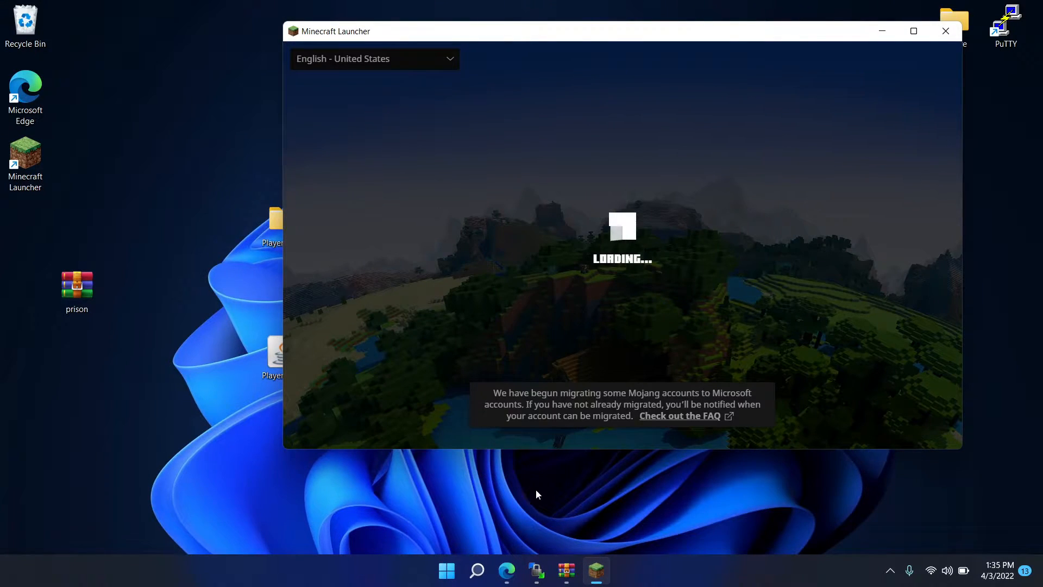
left_click(507, 570)
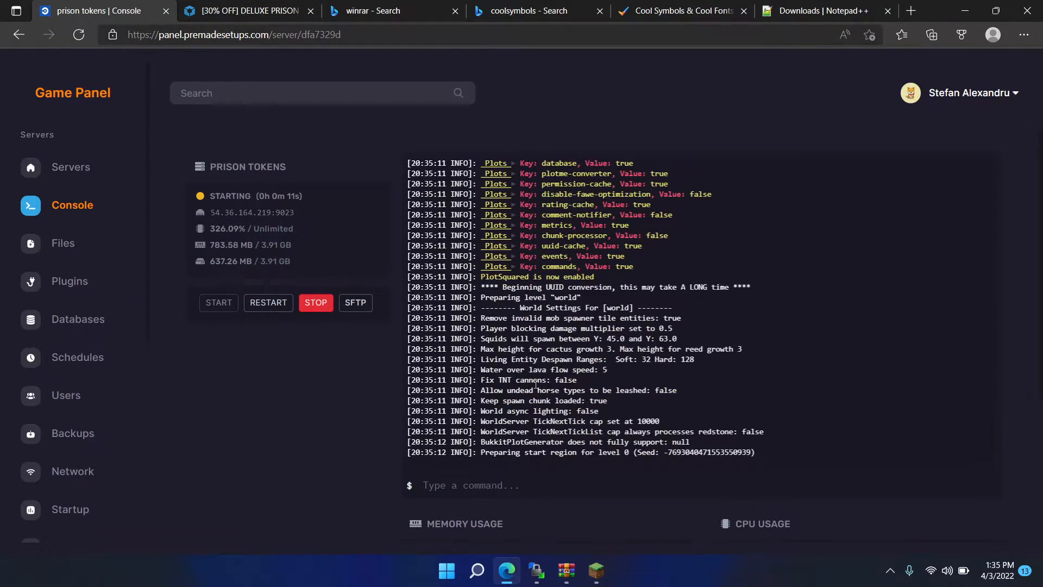
left_click(965, 10)
left_click(677, 372)
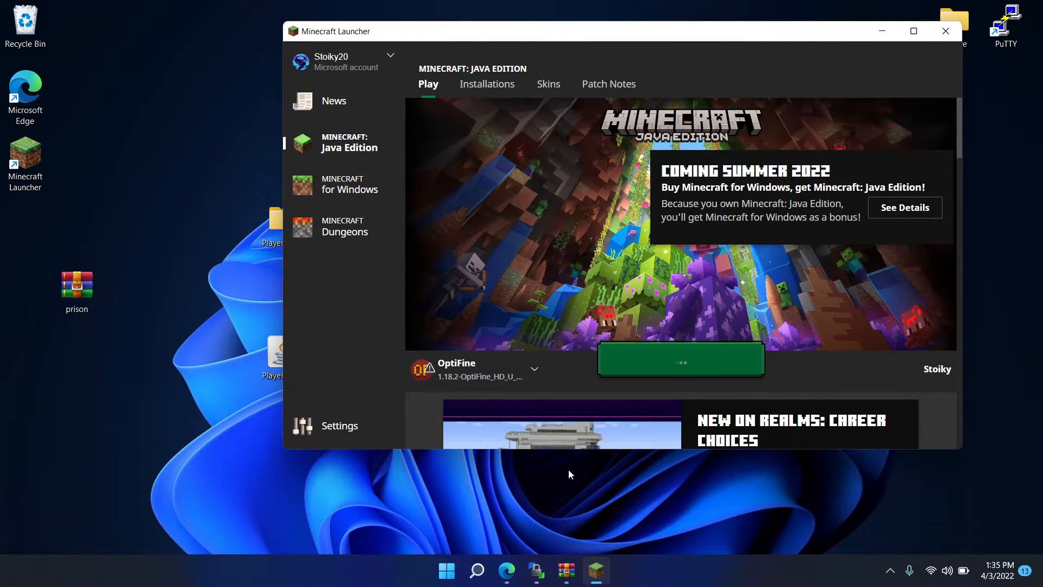
left_click(509, 568)
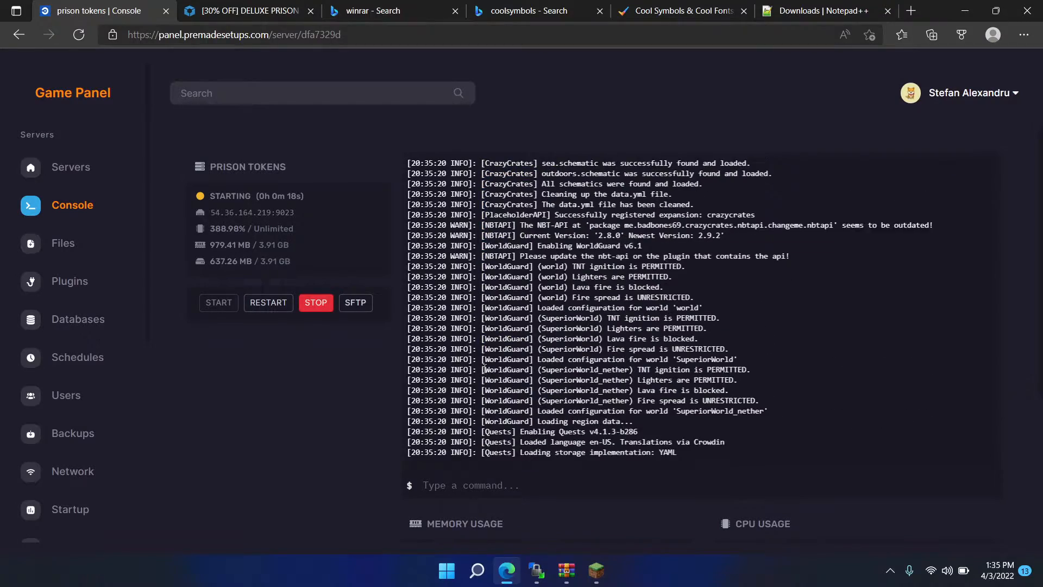
left_click(964, 5)
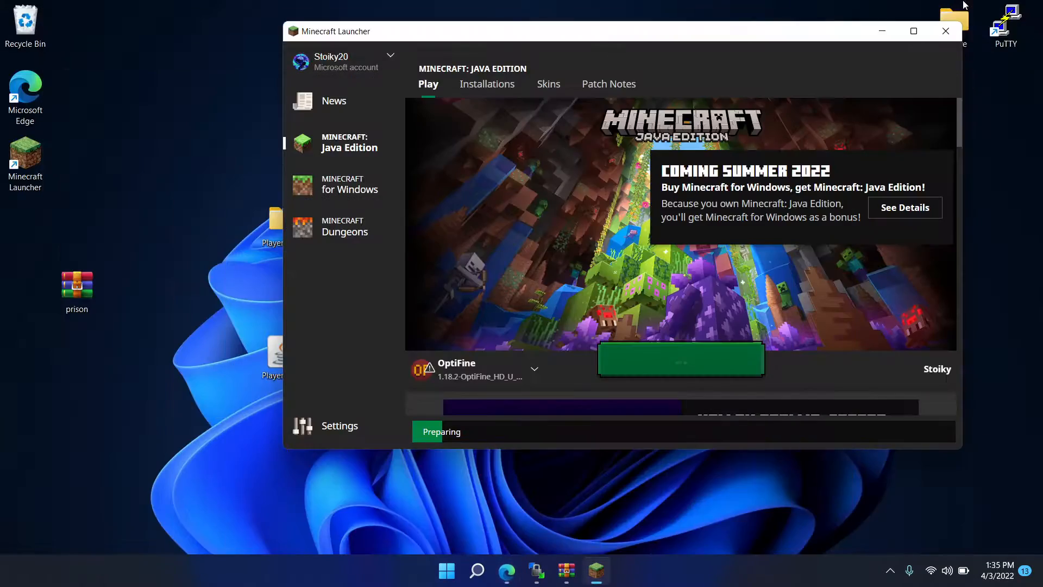
- Switch to WinSCP and open all menu files from /plugins/DeluxeMenus/gui_menus/ for editing in Notepad++
left_click(536, 570)
scroll(604, 377, "up", 5)
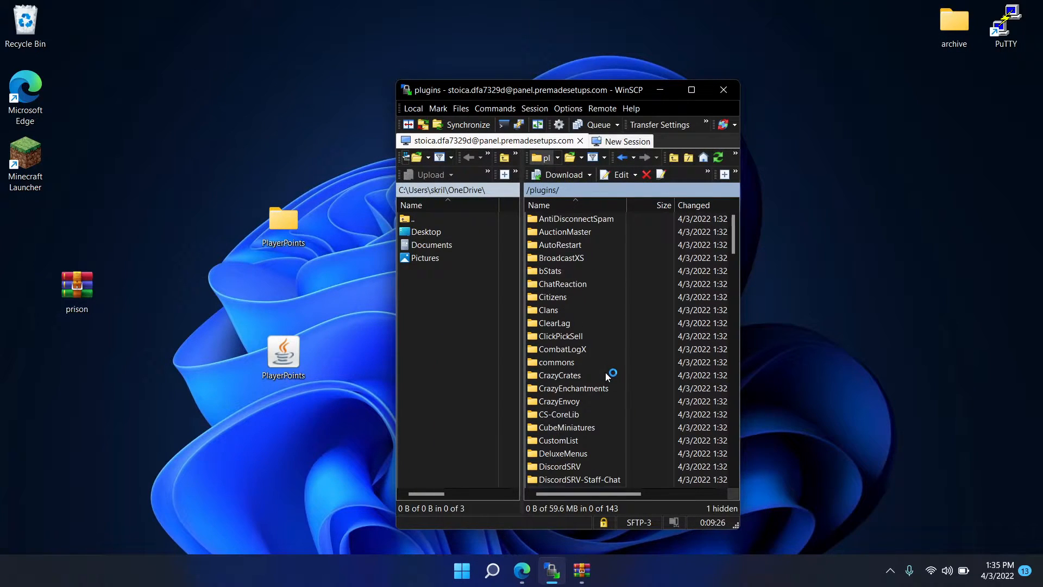
type("d")
key("Return")
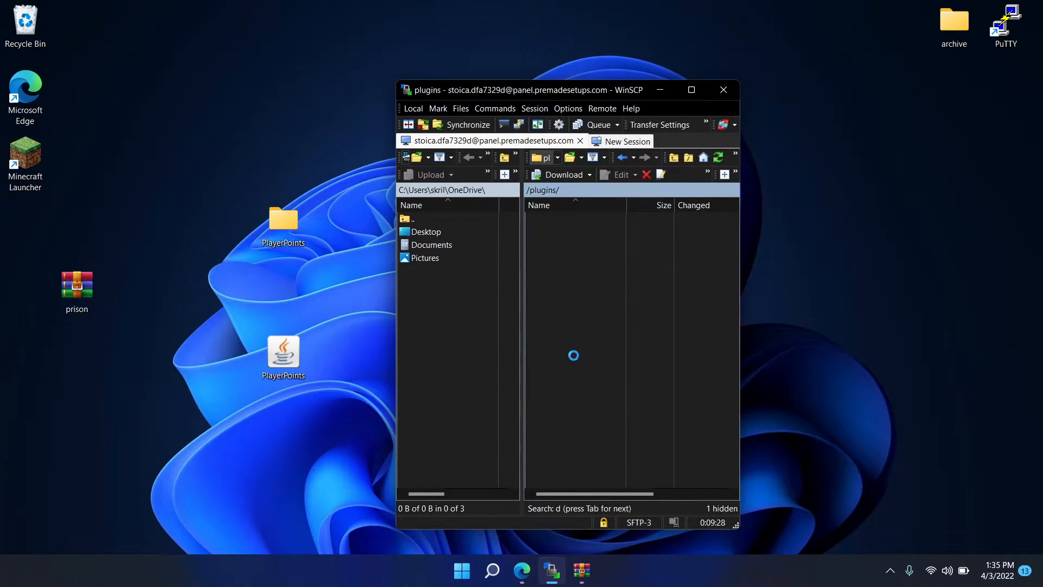
double_click(565, 233)
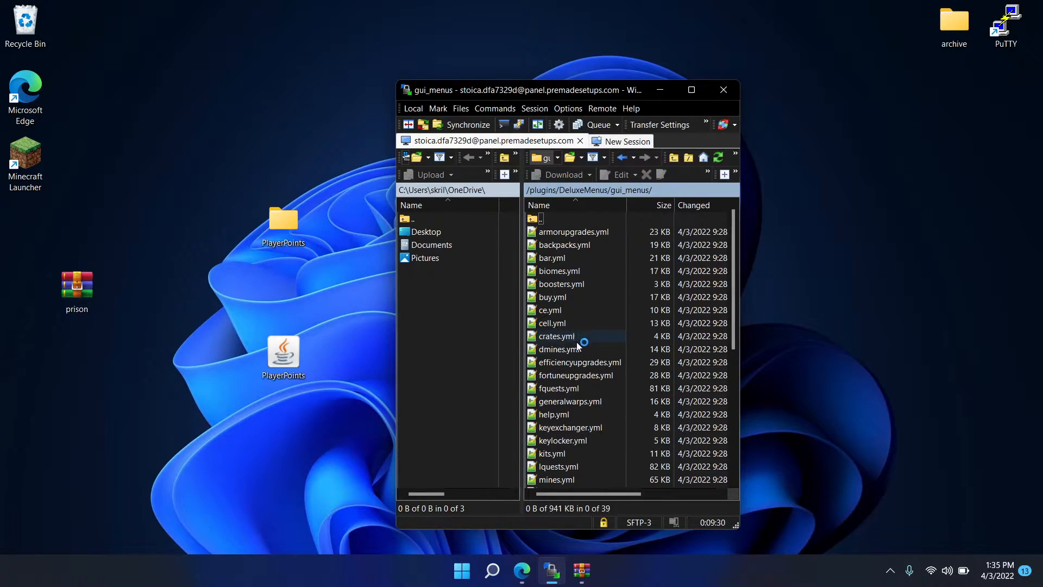
key("ctrl+a")
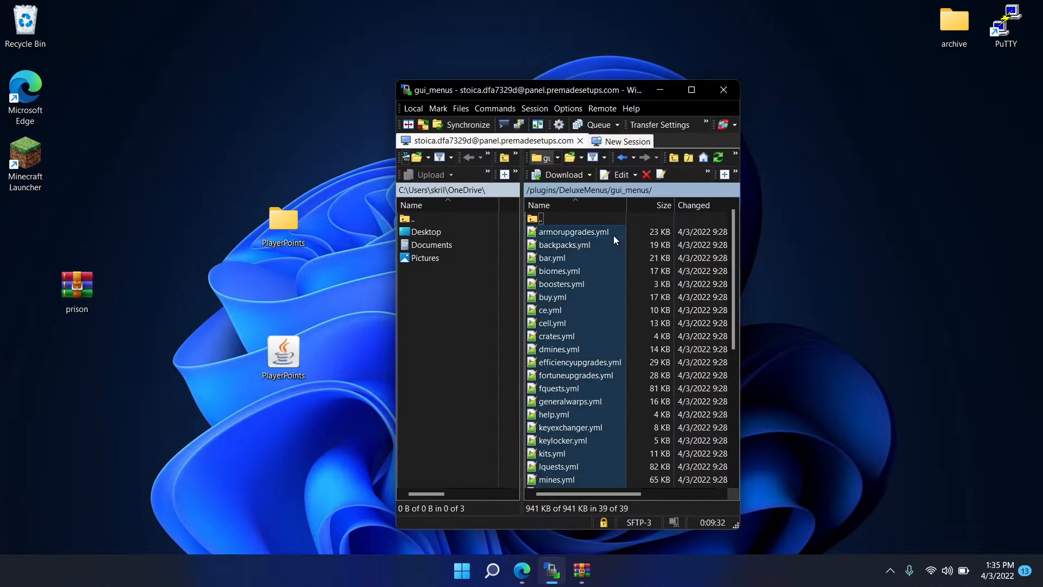
right_click(614, 239)
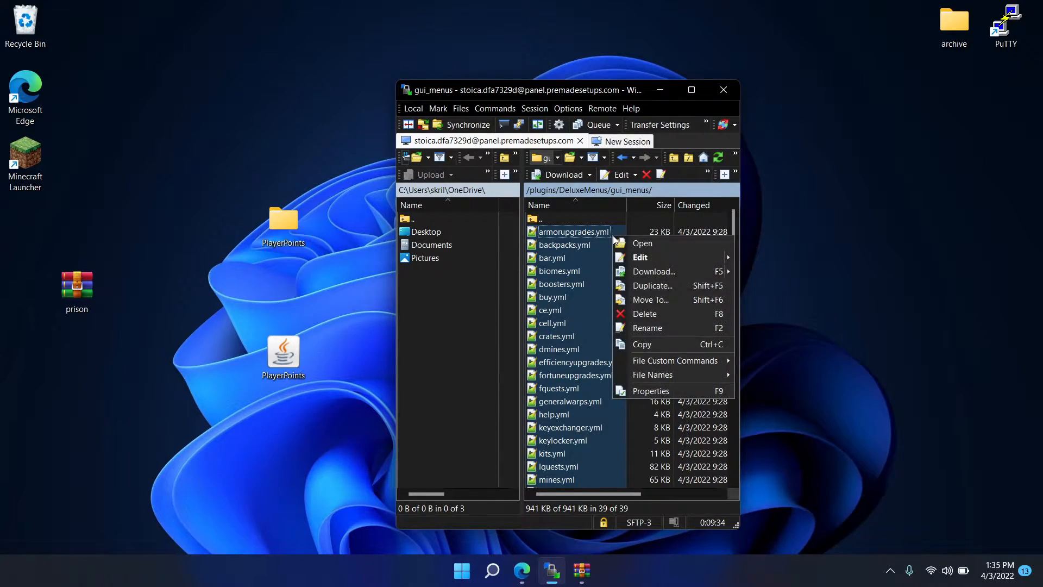
mouse_move(663, 264)
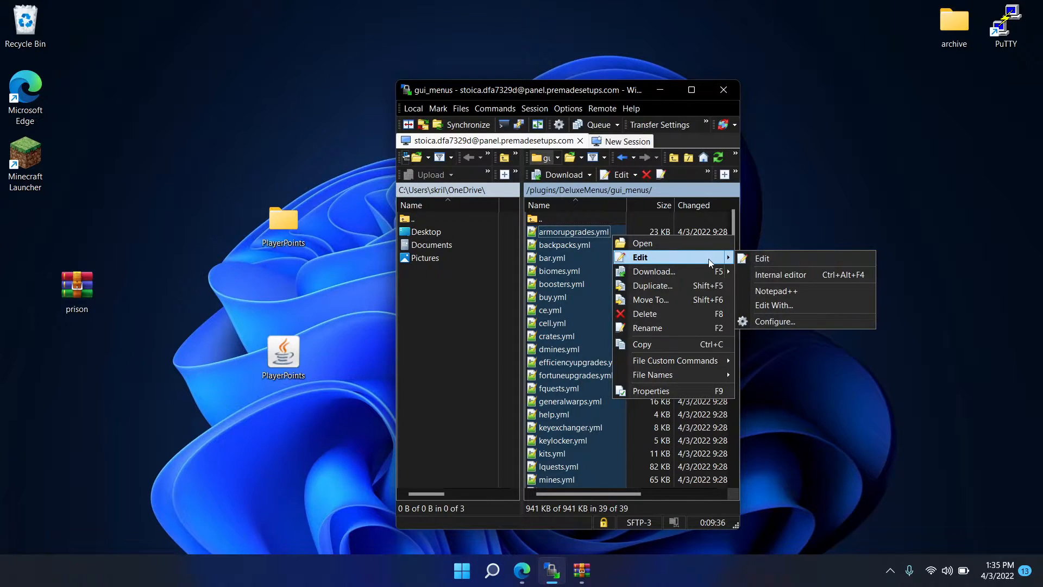
left_click(692, 261)
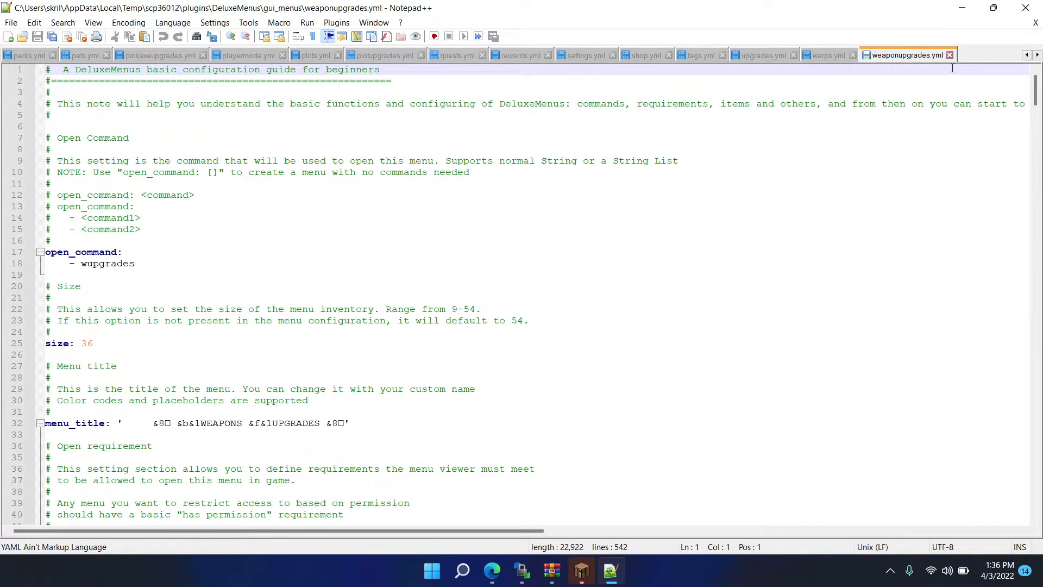
- Prepare a replacement of shards with tokens for the opened menu files
key("ctrl+f")
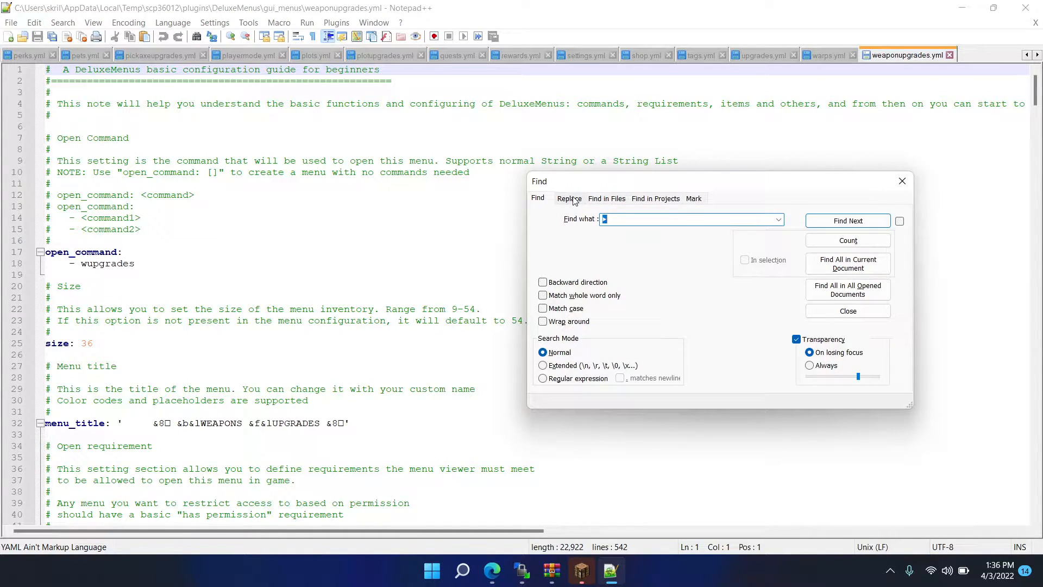
left_click(569, 199)
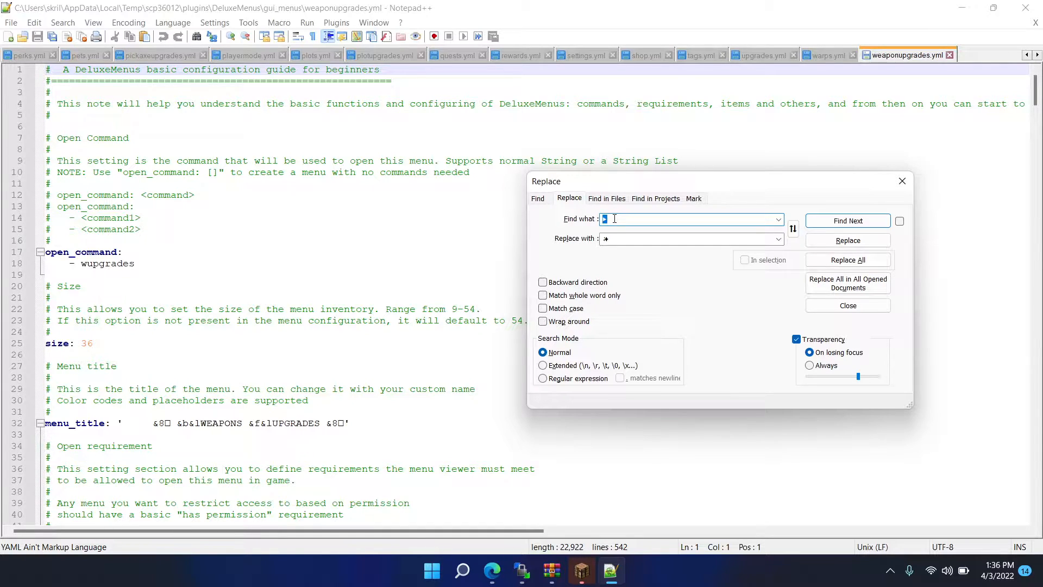
left_click(620, 235)
type("tokens")
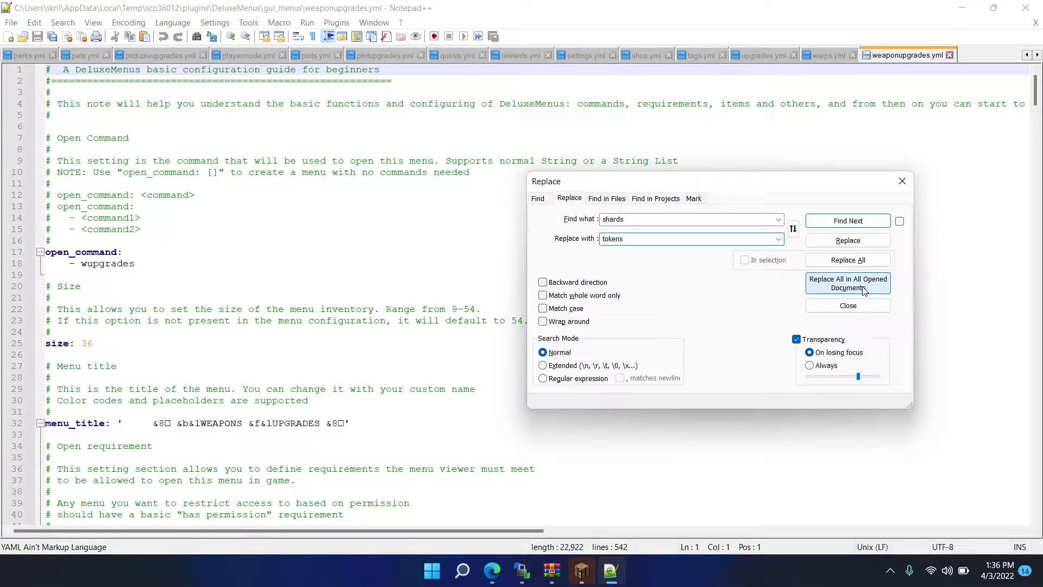
- Using the upgrade price line in weaponupgrades.yml as the source, replace &eShards with &eTokens in all opened documents
scroll(335, 286, "down", 14)
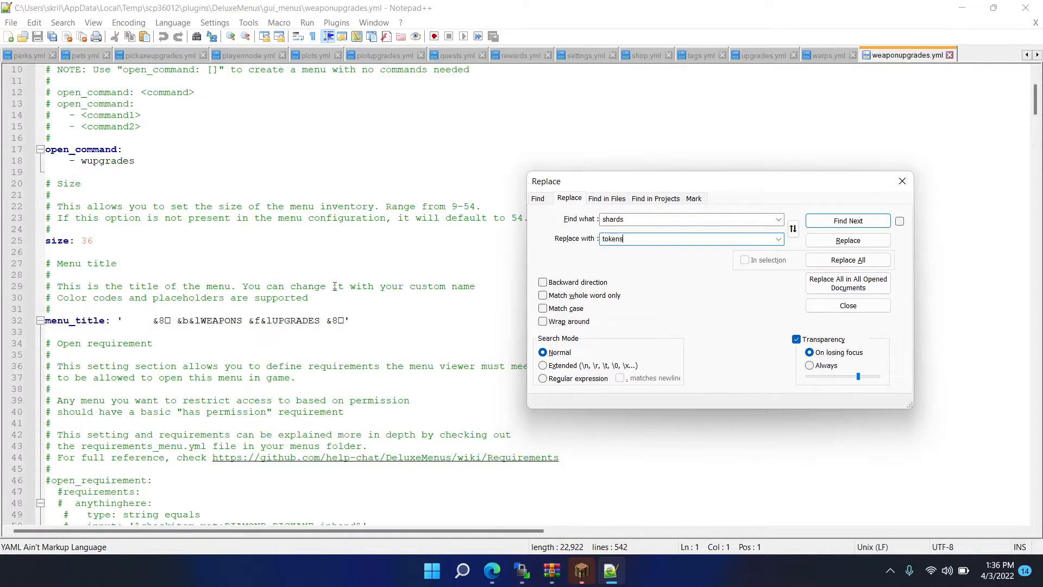
scroll(334, 286, "down", 20)
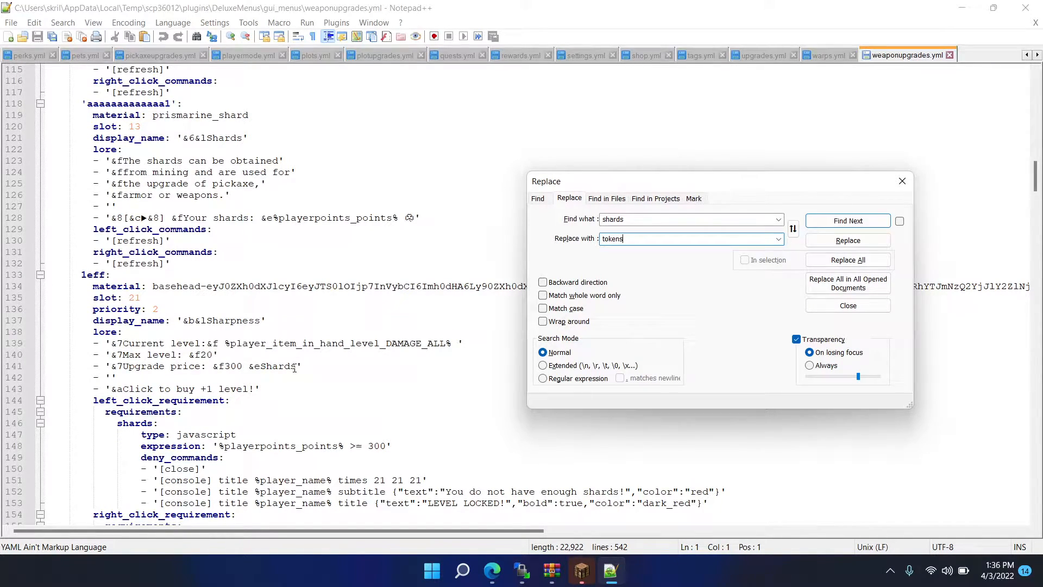
left_click_drag(296, 366, 251, 366)
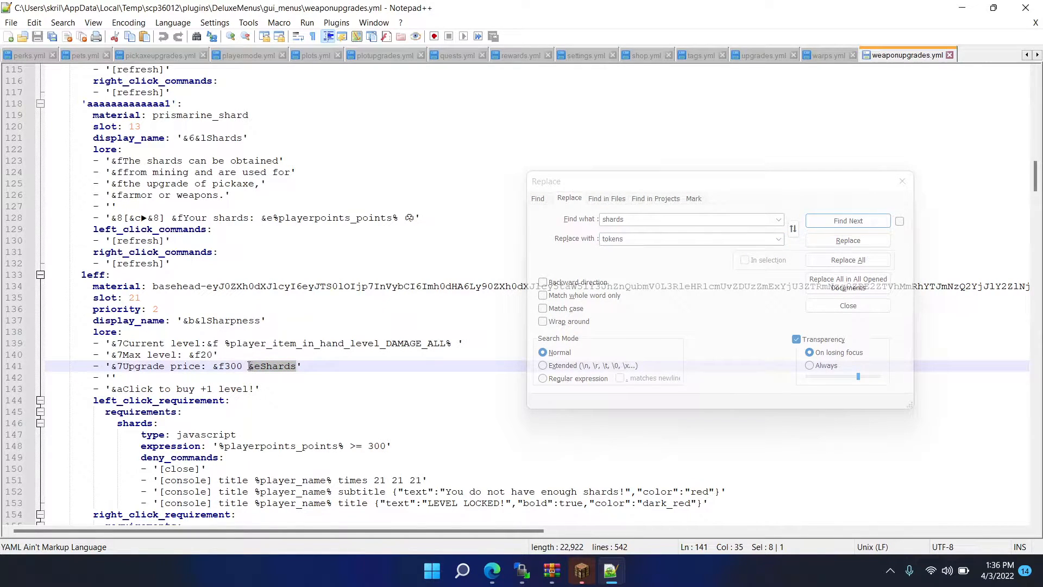
key("ctrl+h")
left_click(633, 219)
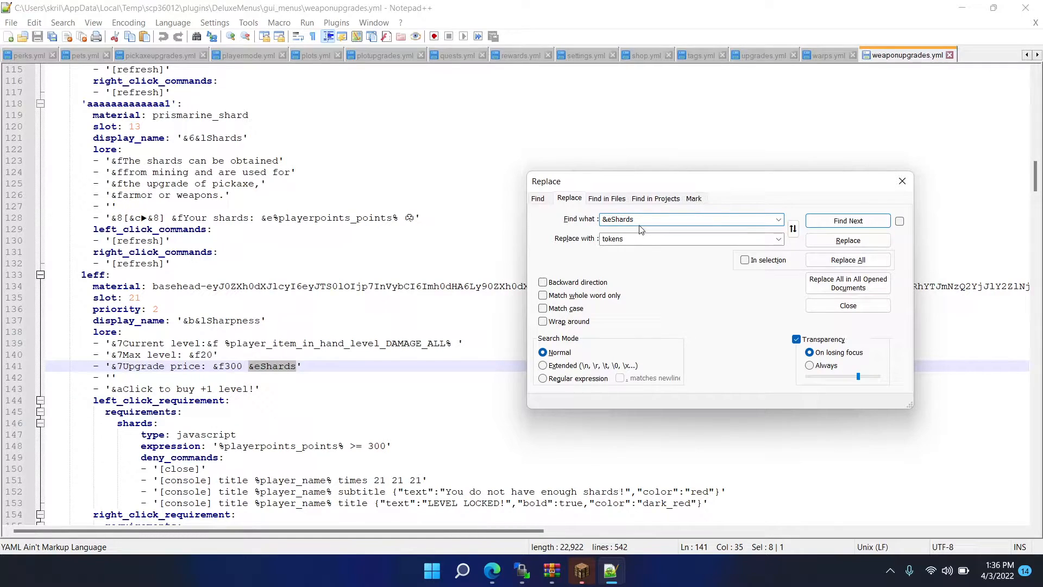
double_click(640, 239)
type("&eT")
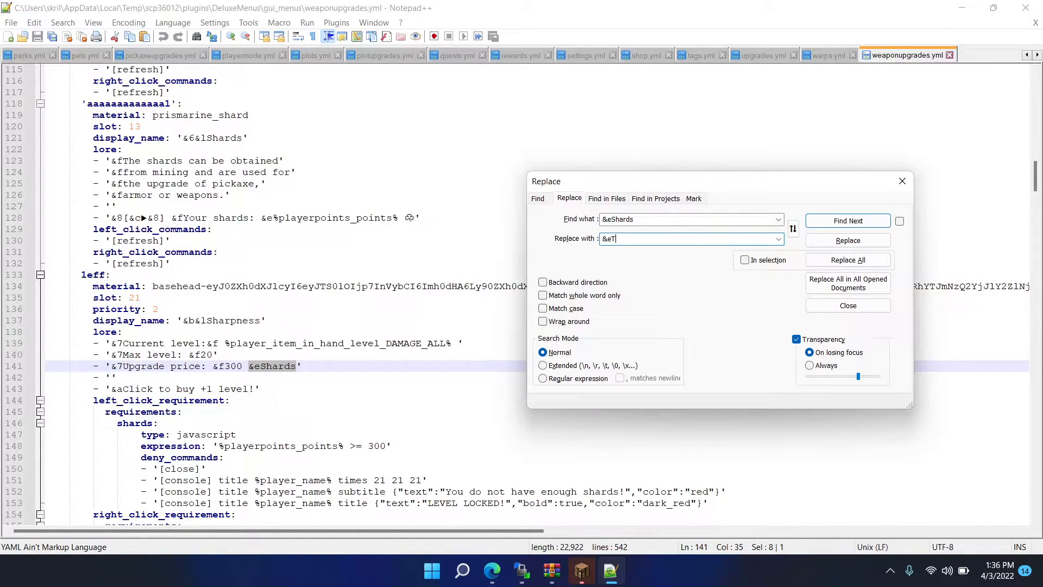
left_click(848, 283)
left_click(560, 327)
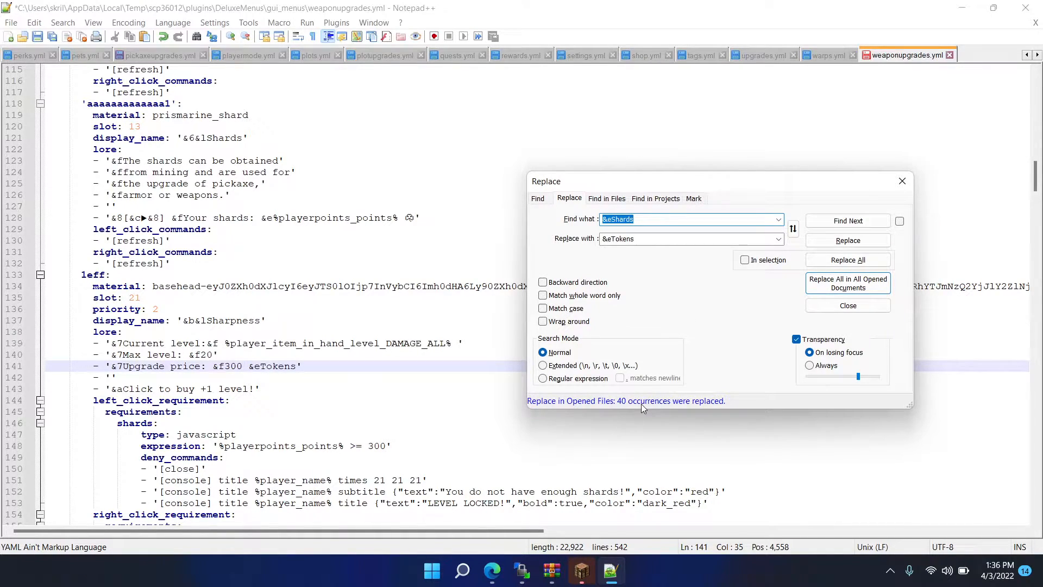
- Replace shards with tokens in all opened menu documents
double_click(620, 220)
type("shards")
double_click(640, 236)
type("t")
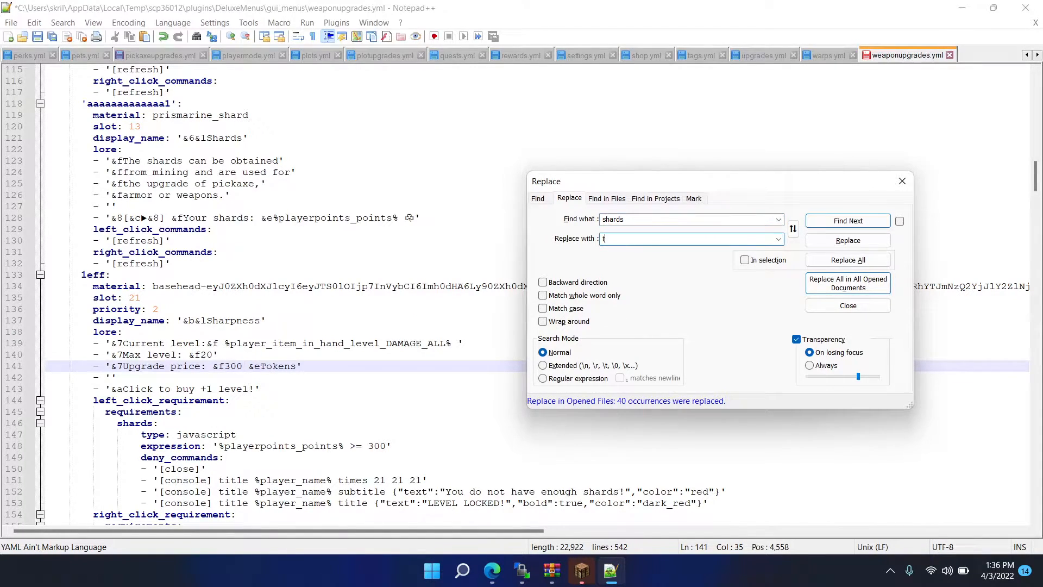
left_click(847, 283)
left_click(564, 325)
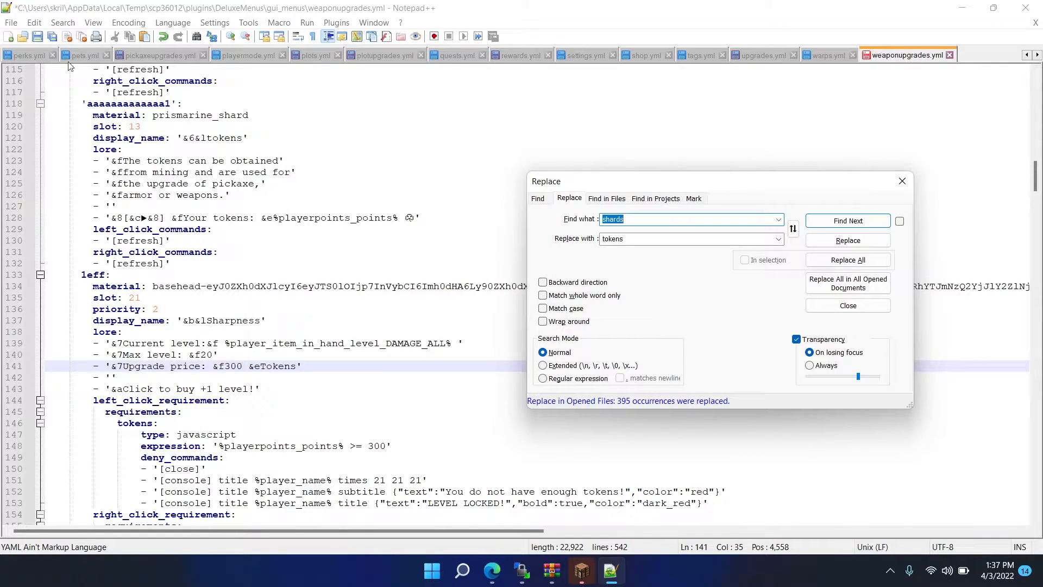
- Save all opened documents, including the untitled one as new 1 in gui_menus, and close the editor, dismissing any upload errors
left_click(11, 22)
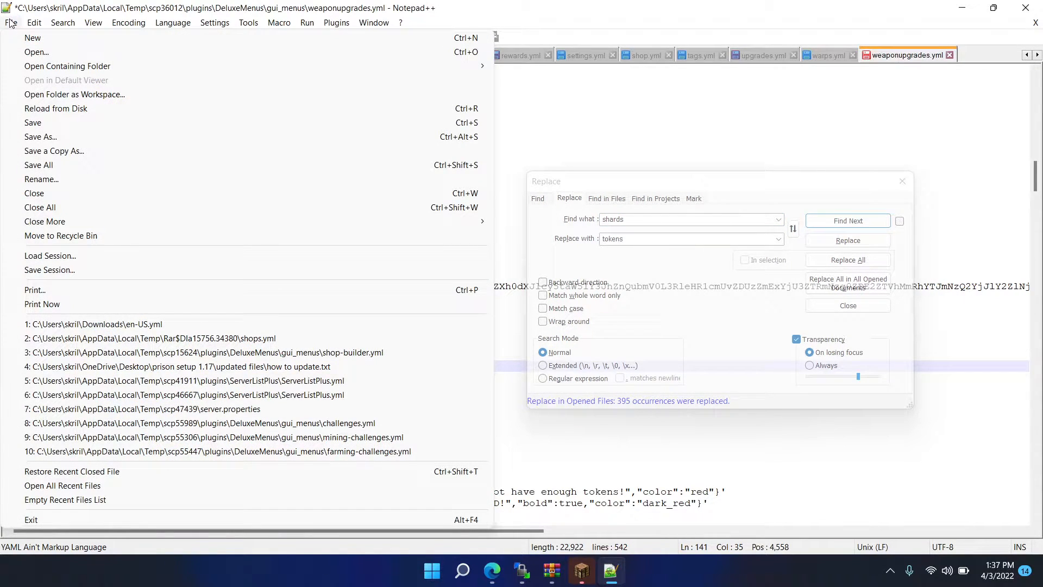
left_click(58, 165)
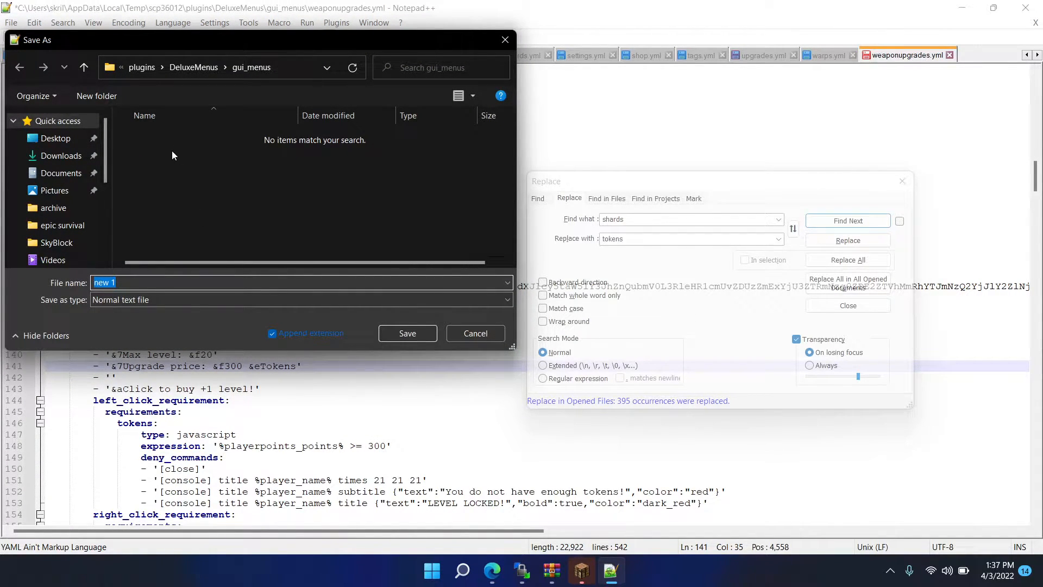
left_click(405, 333)
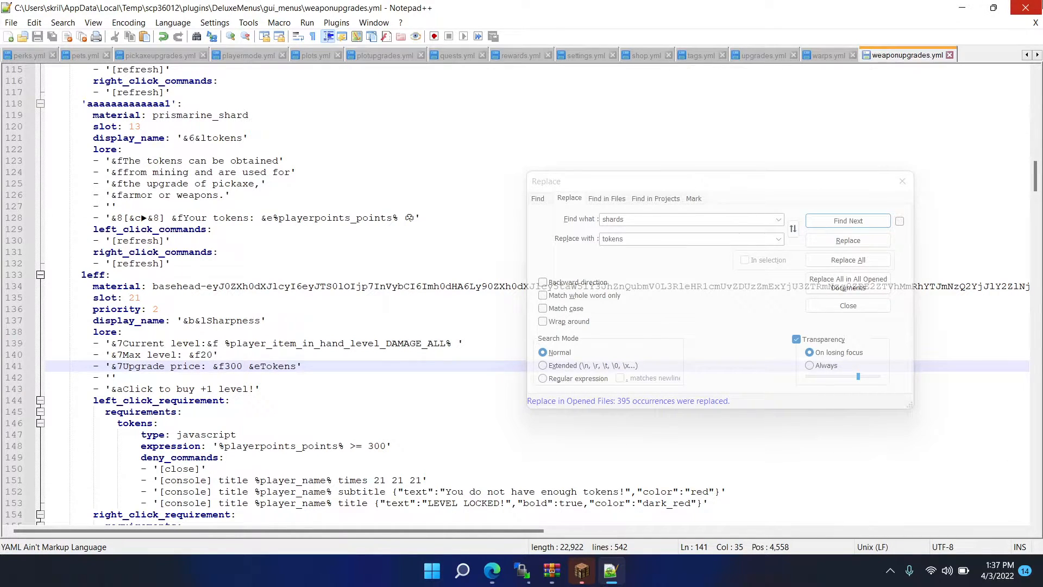
left_click(961, 97)
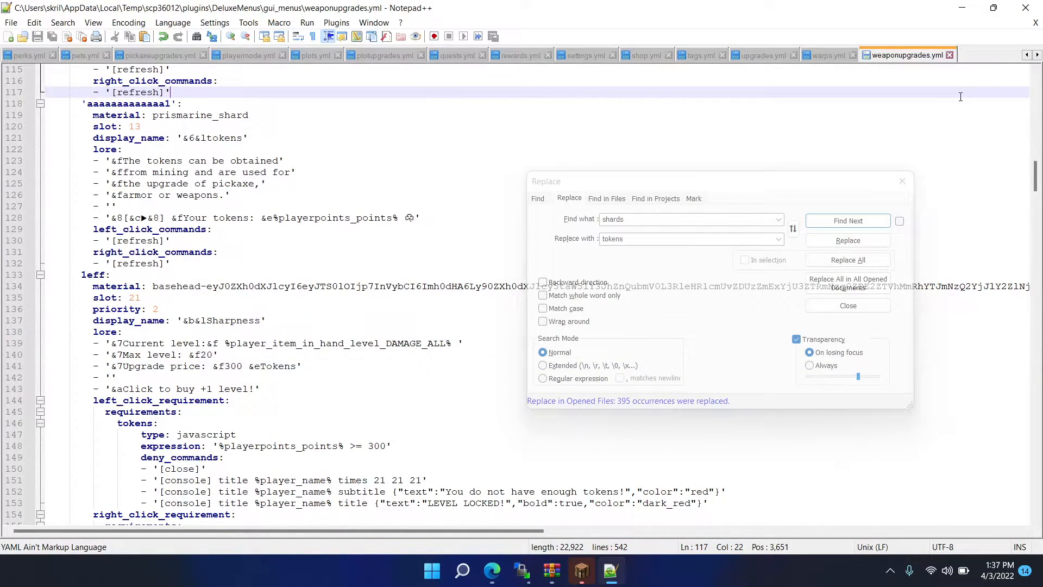
left_click(1025, 8)
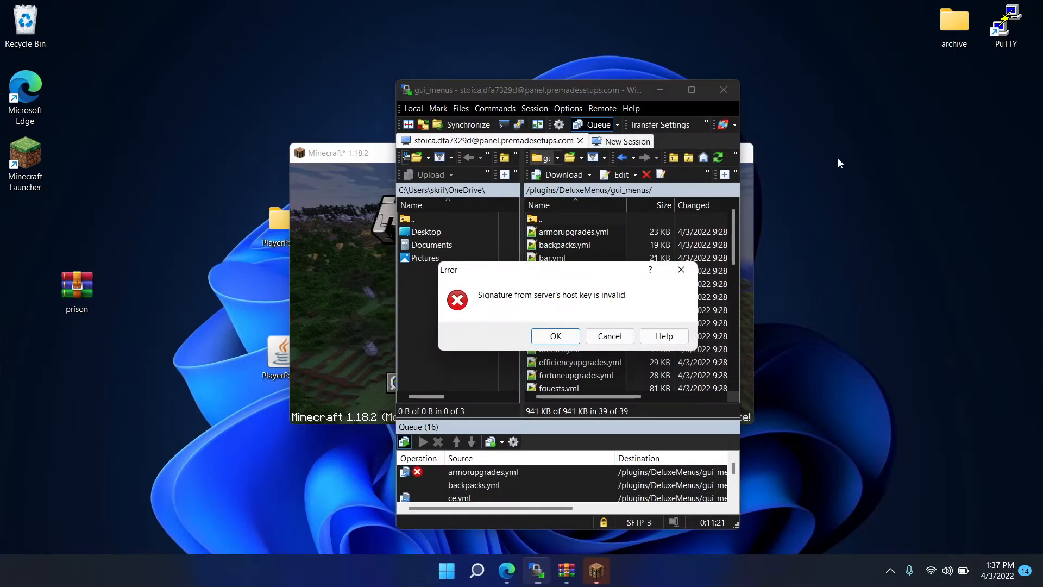
left_click(573, 336)
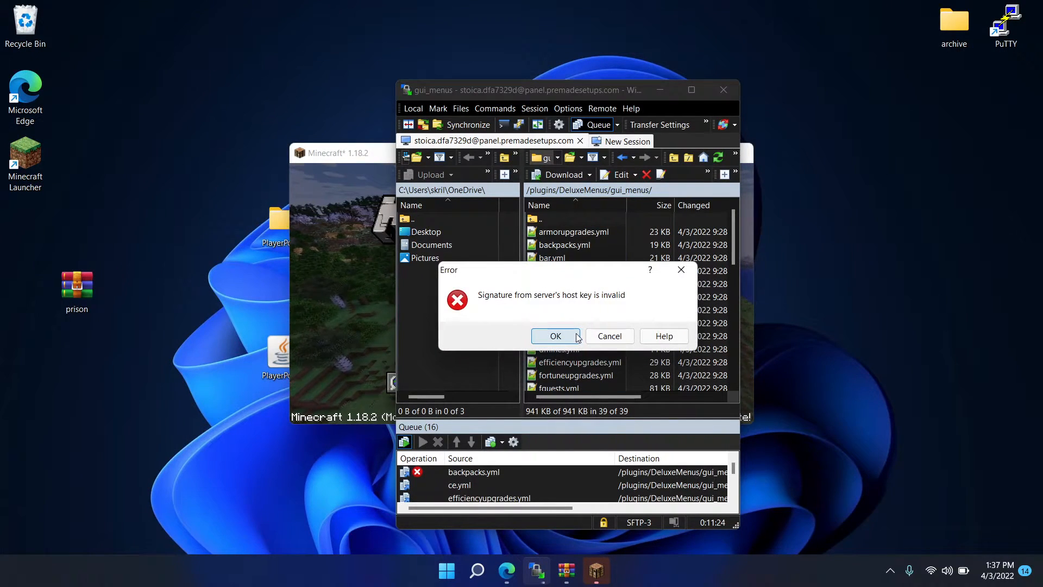
left_click(576, 336)
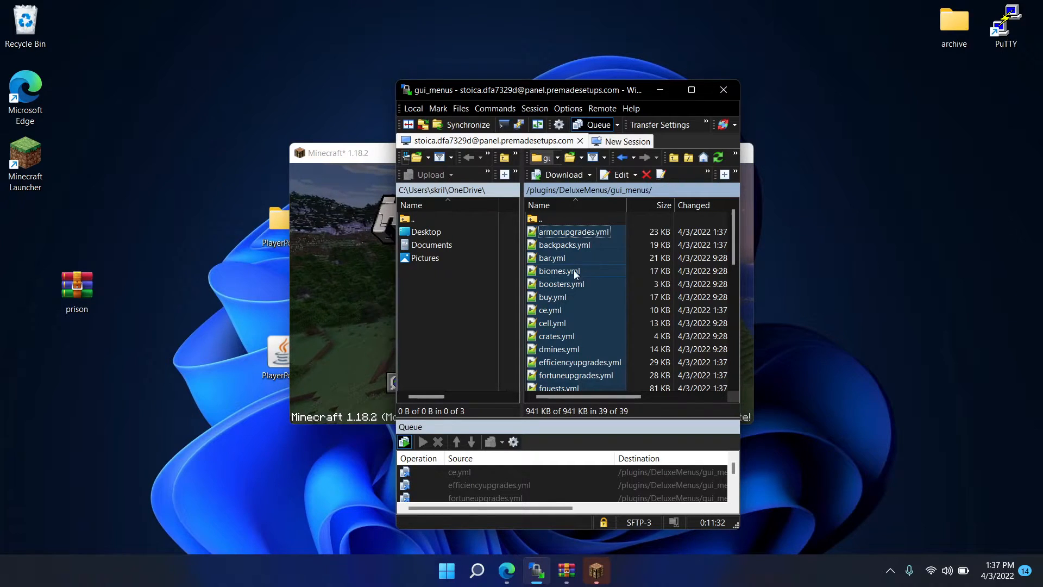
- Reopen the editor with armorupgrades.yml, close all of its open documents, and exit it
double_click(598, 231)
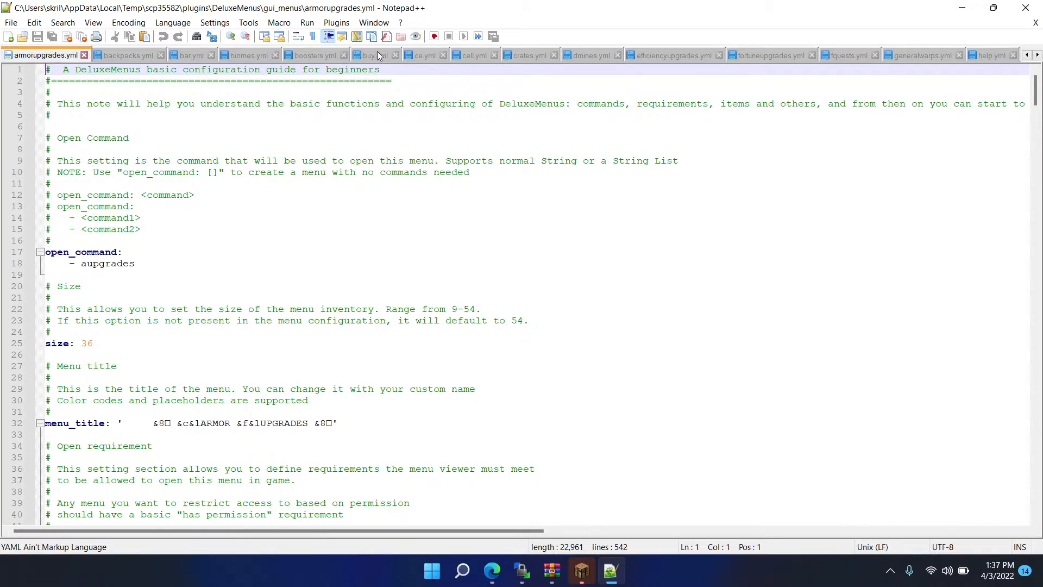
right_click(57, 59)
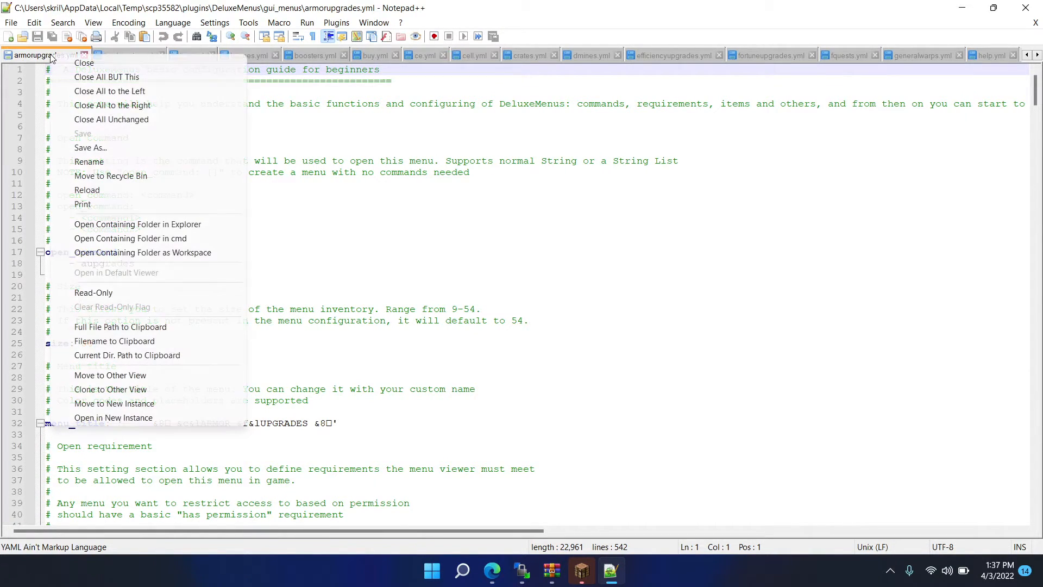
left_click(110, 77)
left_click(85, 56)
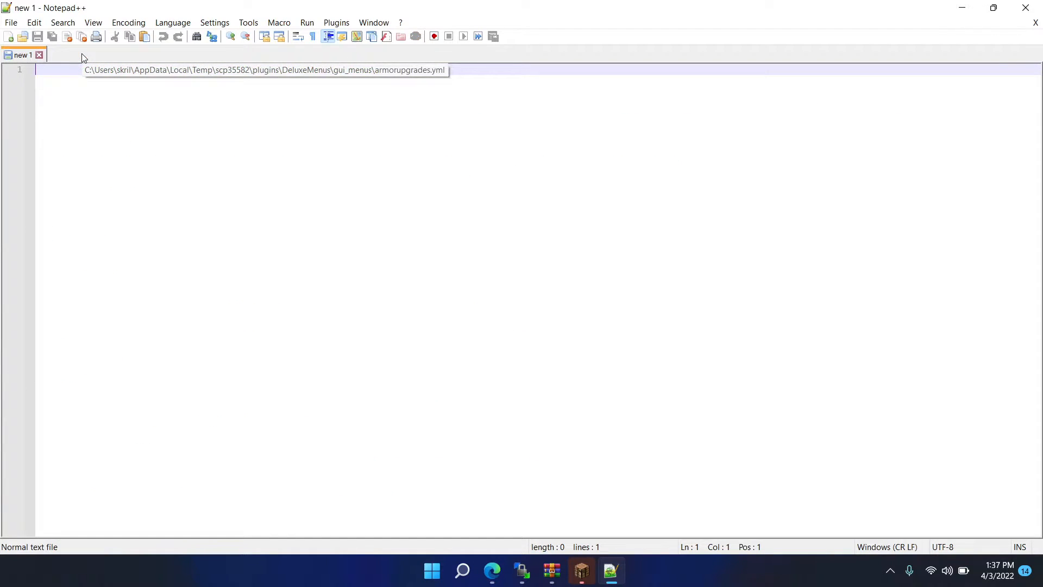
left_click(1025, 7)
- Open all menu files in /plugins/DeluxeMenus/gui_menus/ for editing again
key("ctrl+a")
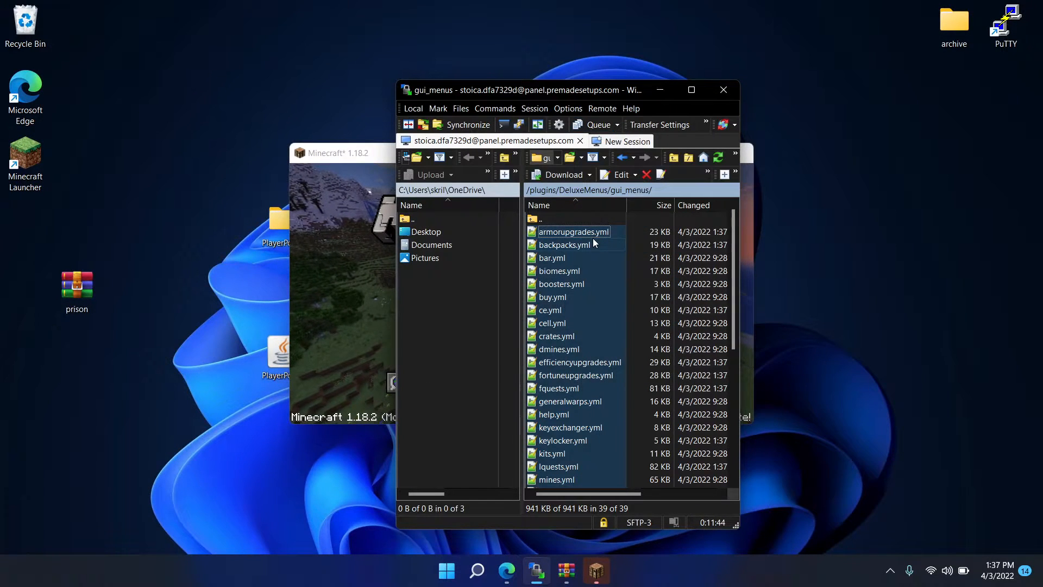
right_click(592, 238)
left_click(647, 260)
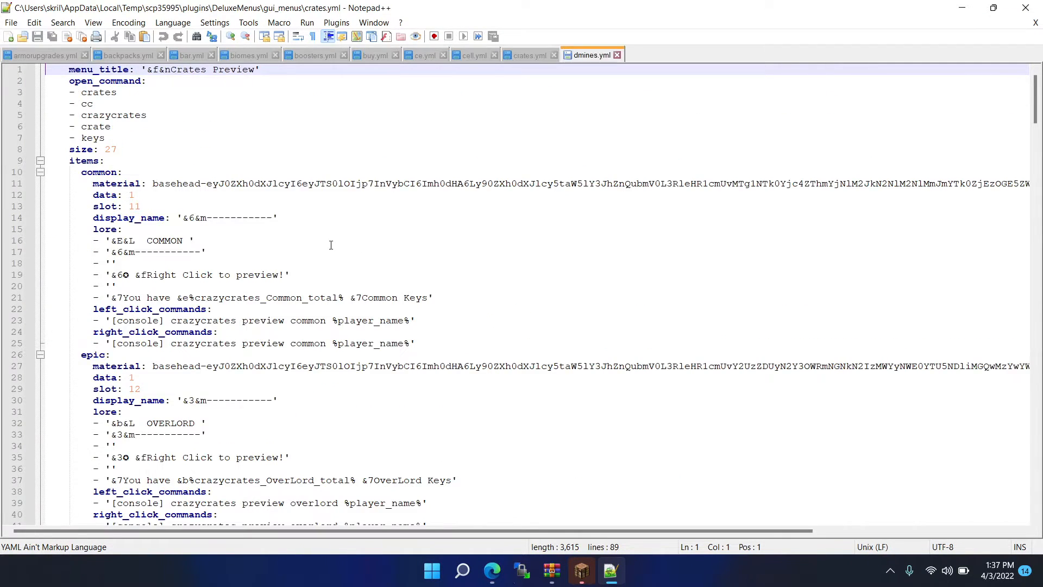
left_click(971, 5)
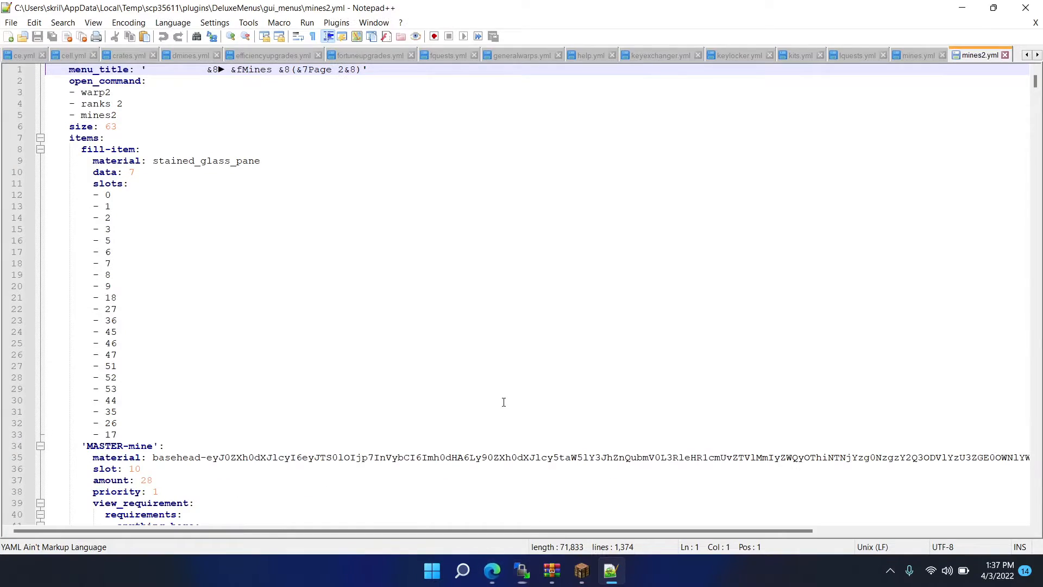
- Switch to the game panel in Edge and run dm reload in the server console
mouse_move(501, 572)
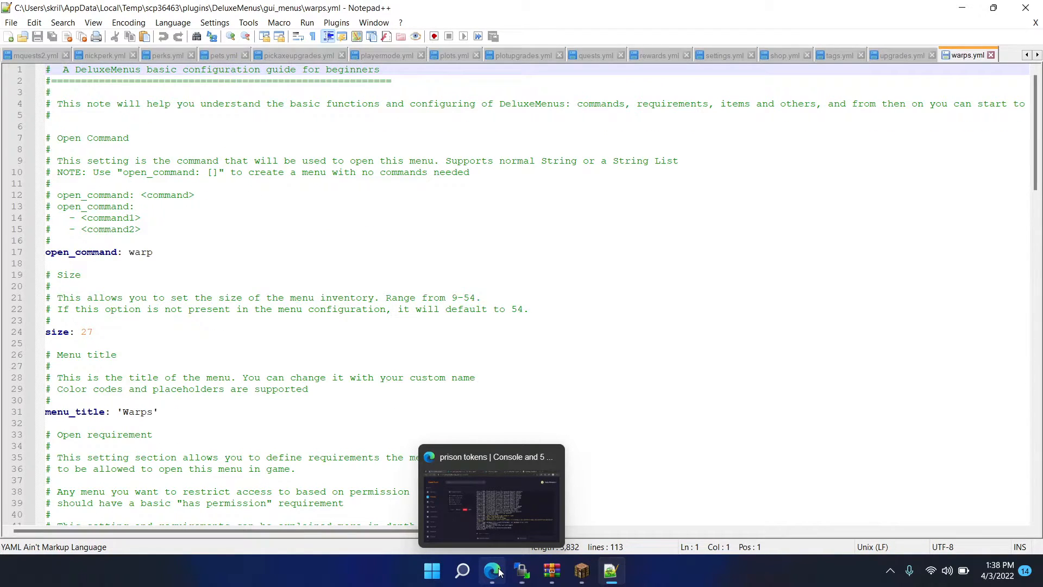
left_click(494, 583)
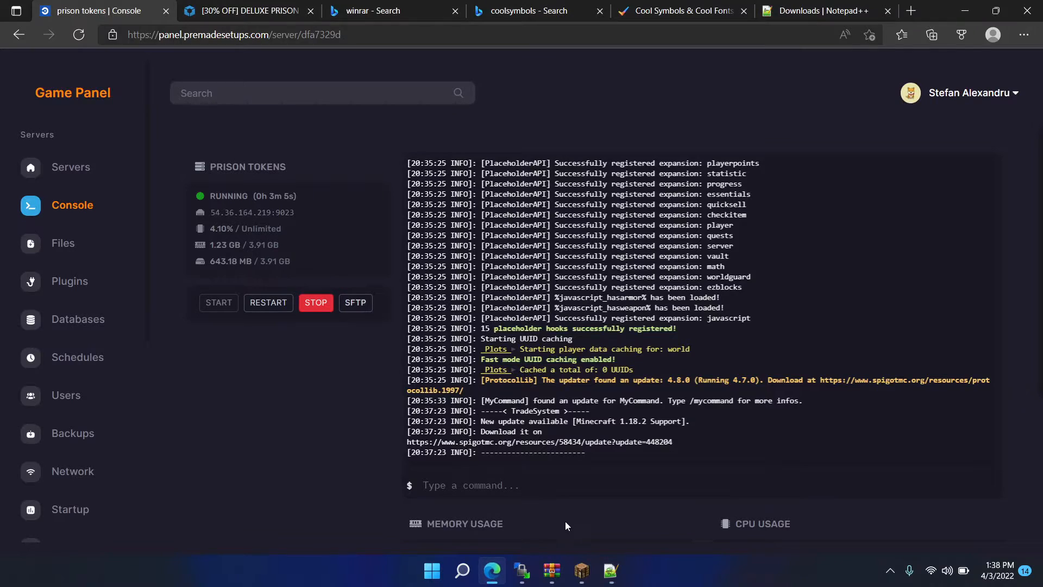
left_click(528, 491)
type("dm relo")
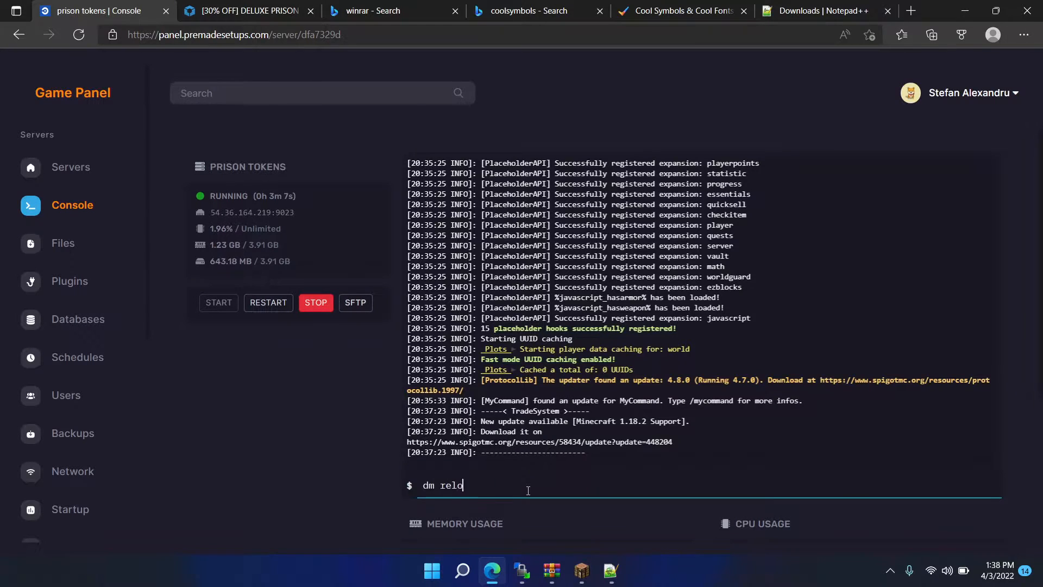
type("ad")
key("Return")
- Copy the server address 54.36.164.219:9023 from the panel and try to join it in Minecraft through a direct connection
left_click(579, 568)
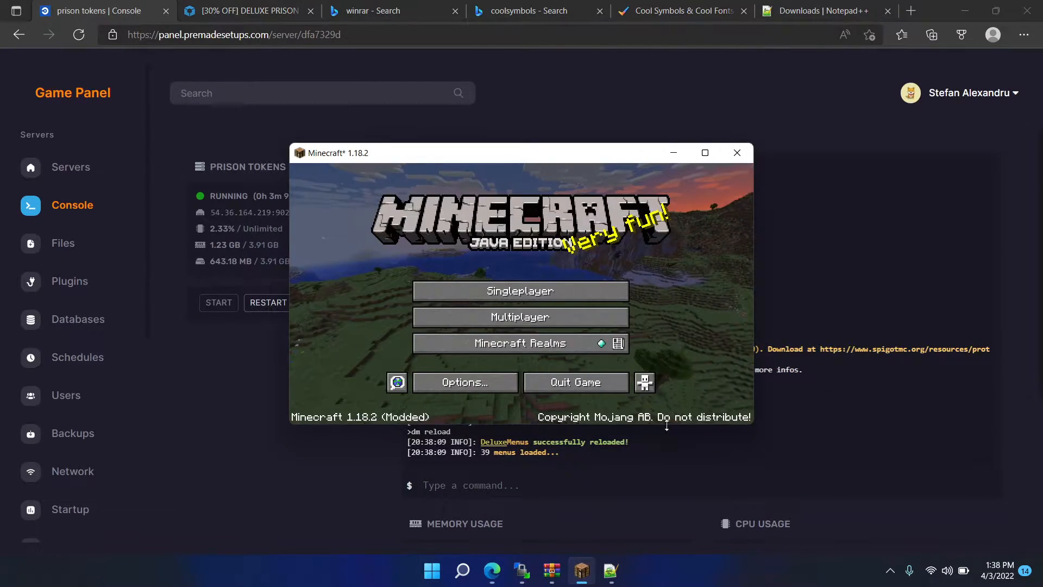
left_click(575, 316)
left_click(269, 212)
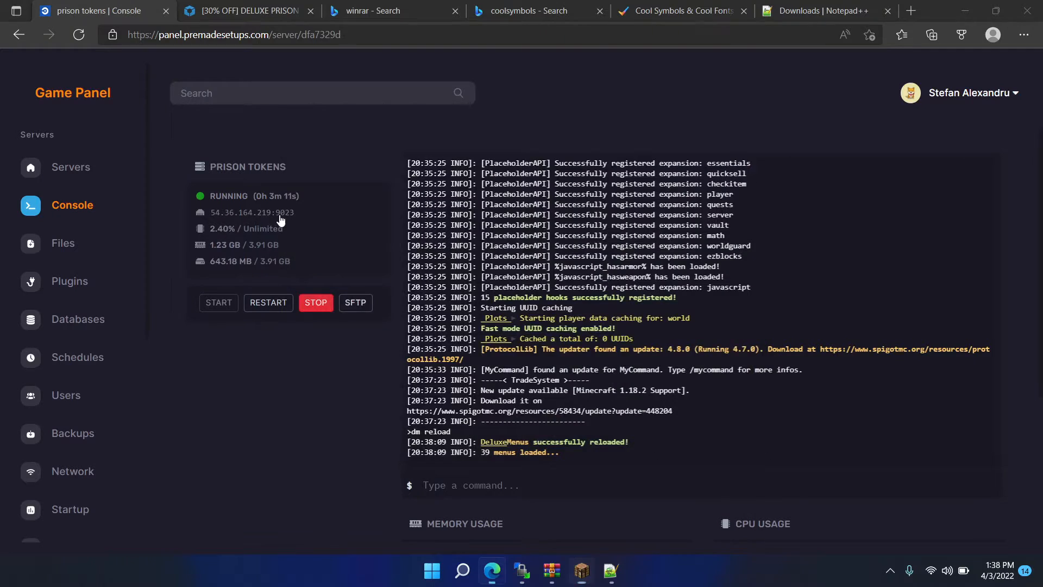
left_click(581, 570)
left_click(579, 308)
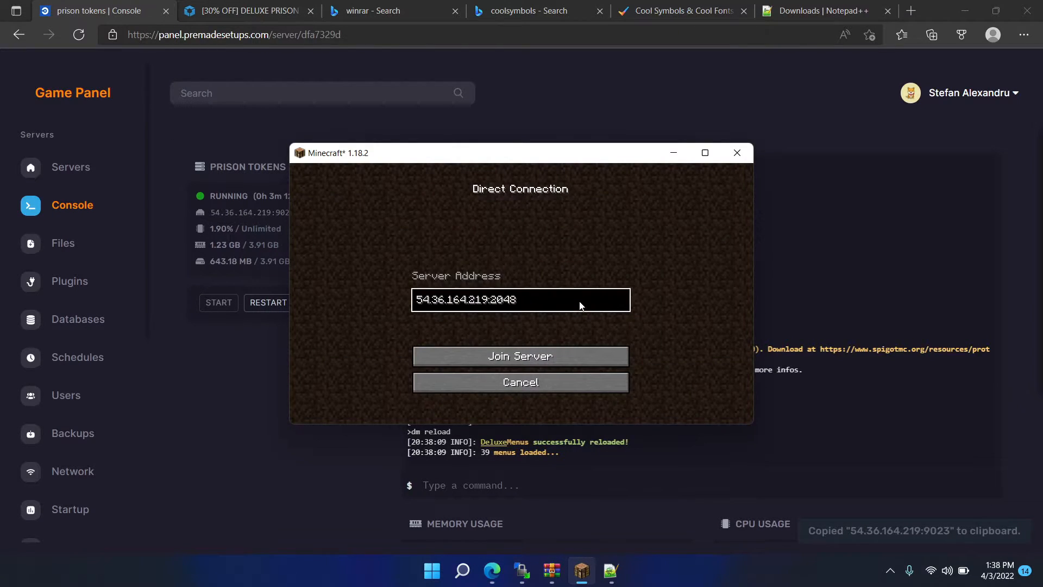
key("ctrl+v")
left_click(575, 355)
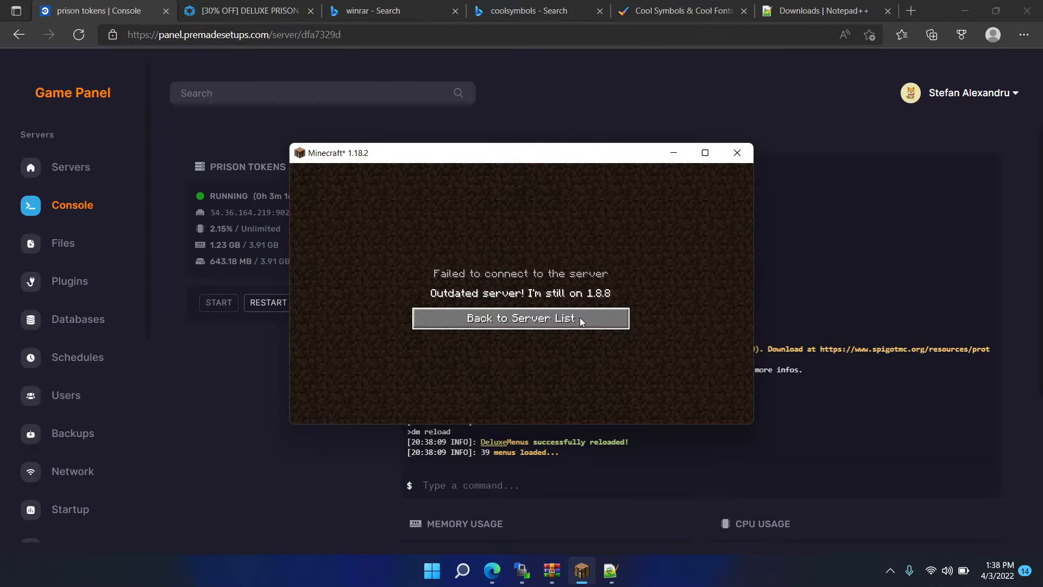
- Search the web for viaversion and download ViaVersion 4.2.1 from its SpigotMC resource page
left_click(546, 7)
left_click(539, 31)
type("v")
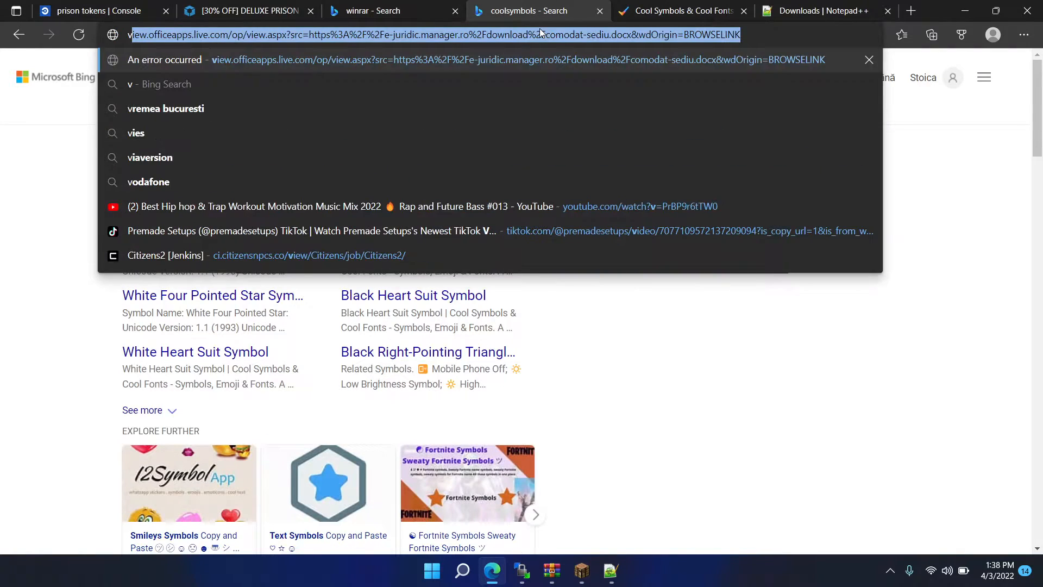
type("iaversion")
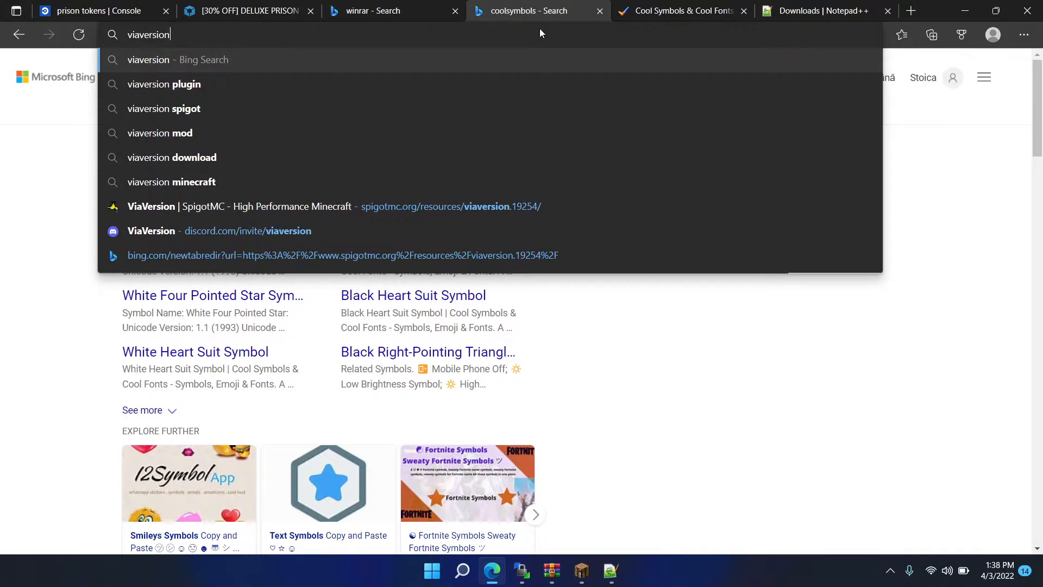
key("Return")
left_click(449, 171)
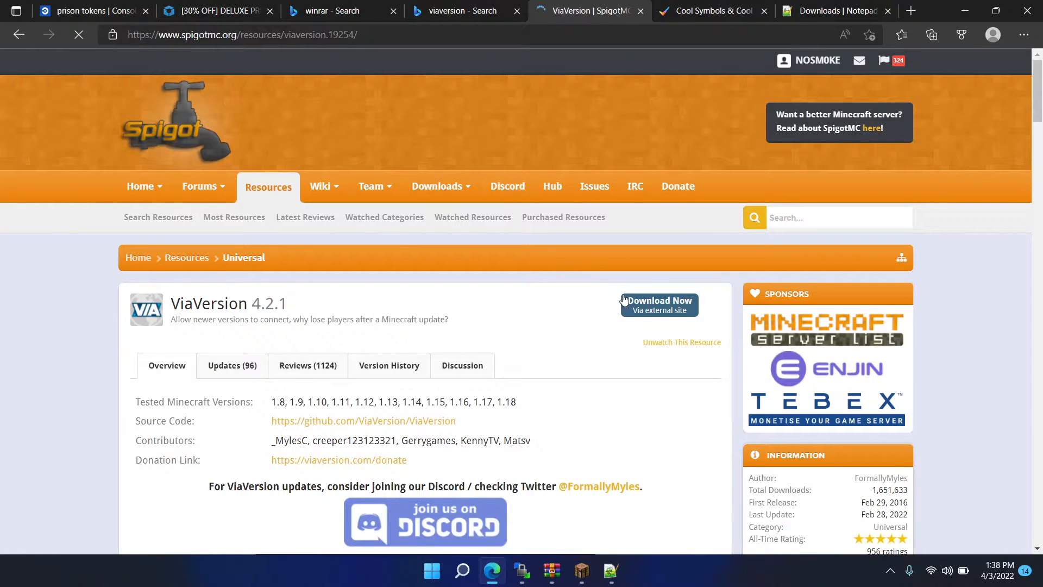
left_click(631, 302)
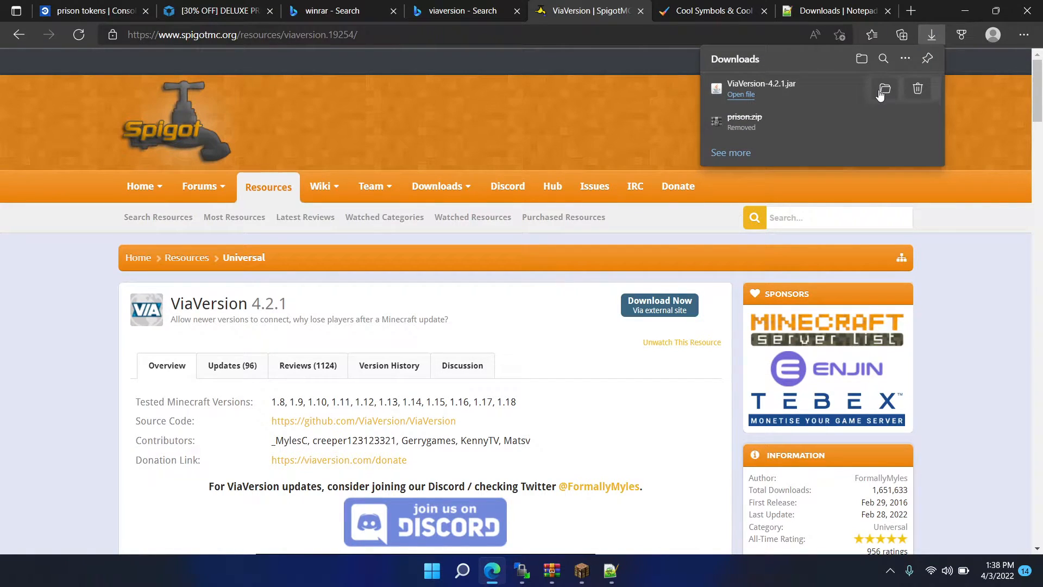
- Show the downloaded jar in its folder and delete the existing ViaVersion jar from the server's /plugins/ folder in WinSCP
left_click(885, 89)
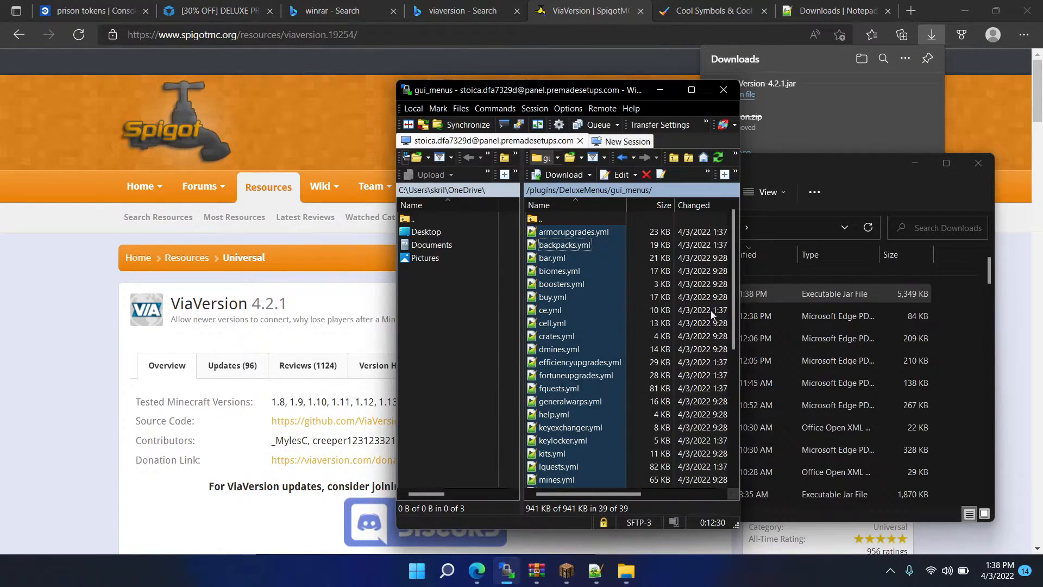
double_click(607, 221)
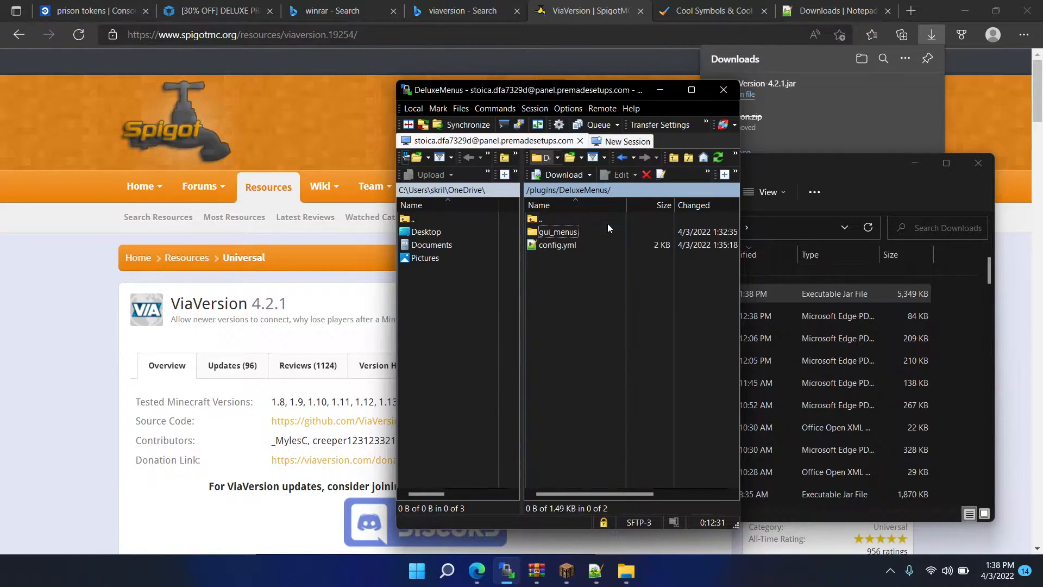
double_click(557, 218)
key("v")
scroll(561, 380, "down", 4)
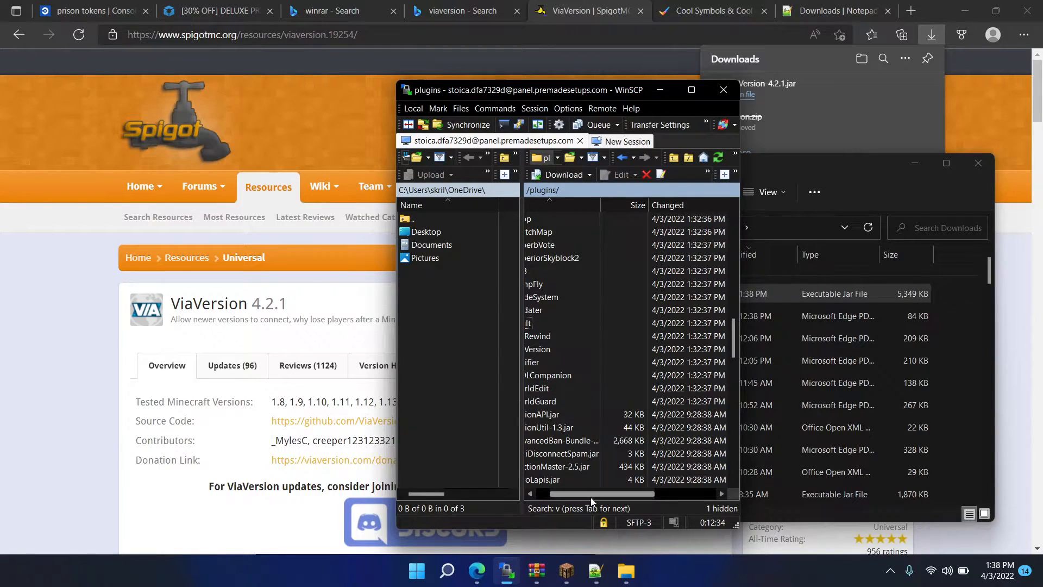
left_click_drag(589, 495, 568, 491)
scroll(574, 405, "down", 8)
right_click(586, 449)
right_click(578, 440)
left_click(633, 352)
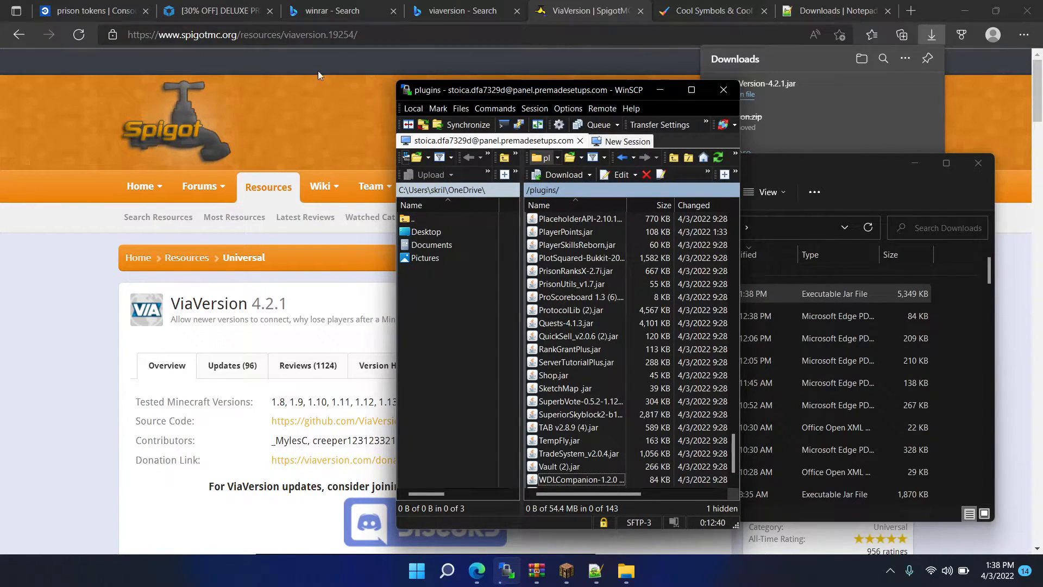
- Return to the prison tokens console in Edge and restart the server
left_click(196, 12)
left_click(101, 6)
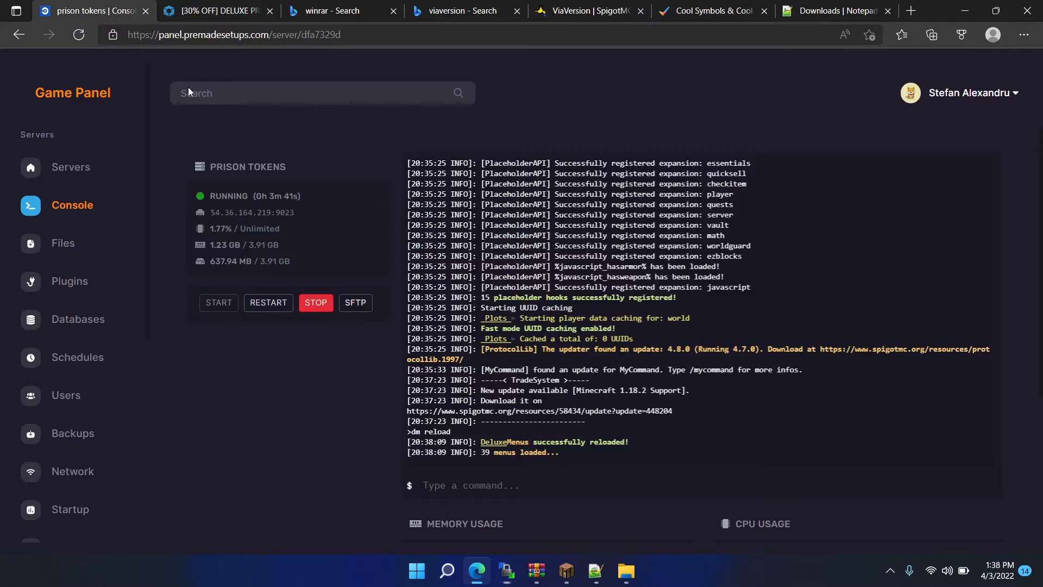
left_click(247, 305)
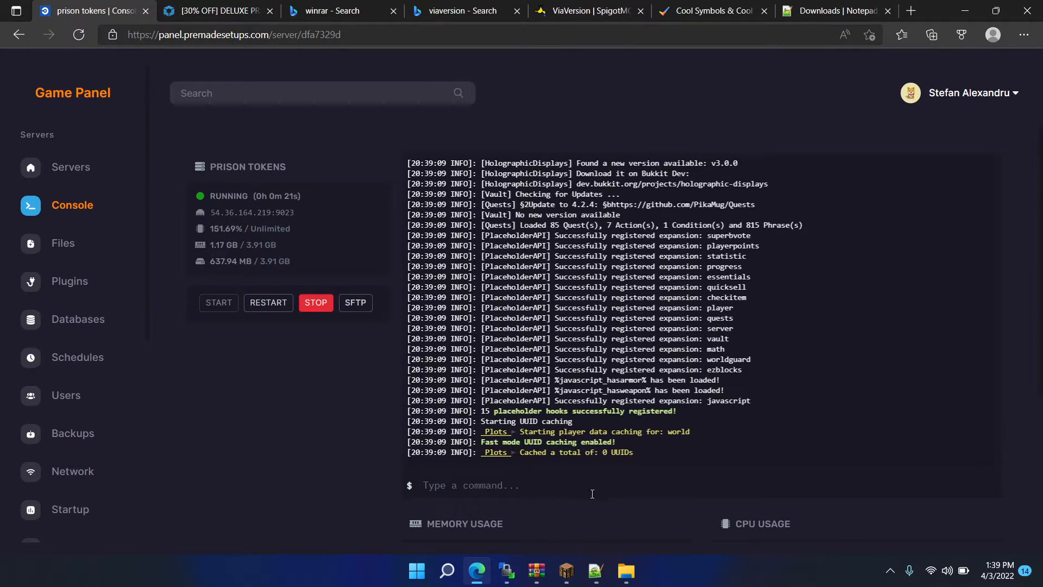
- Switch to Minecraft, join the prison server through a direct connection, and maximize the game window with the inventory open
left_click(566, 570)
left_click(475, 324)
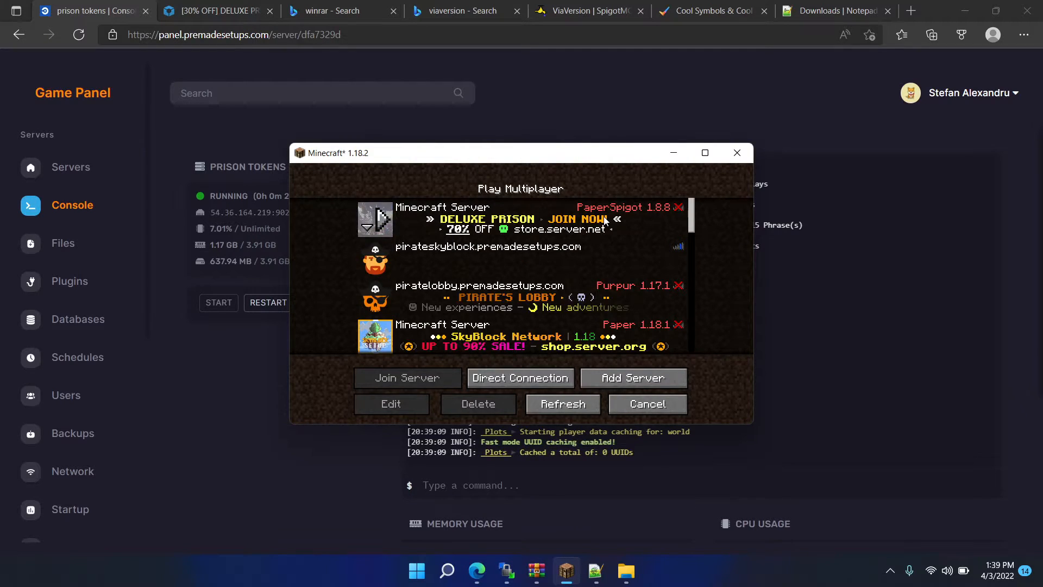
double_click(586, 267)
left_click(566, 317)
left_click(569, 379)
left_click(571, 384)
left_click(560, 383)
left_click(560, 359)
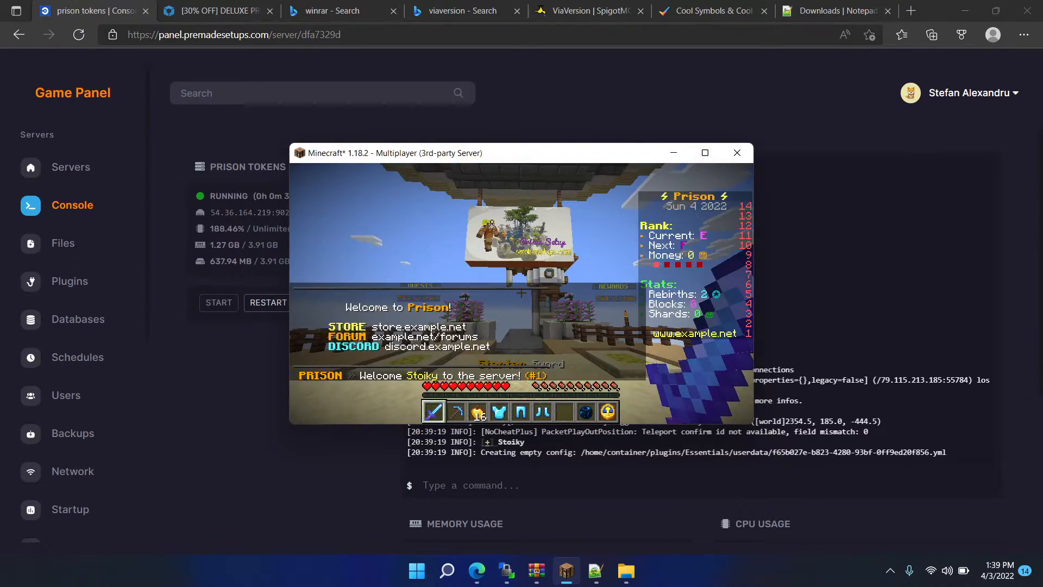
key("e")
left_click(705, 152)
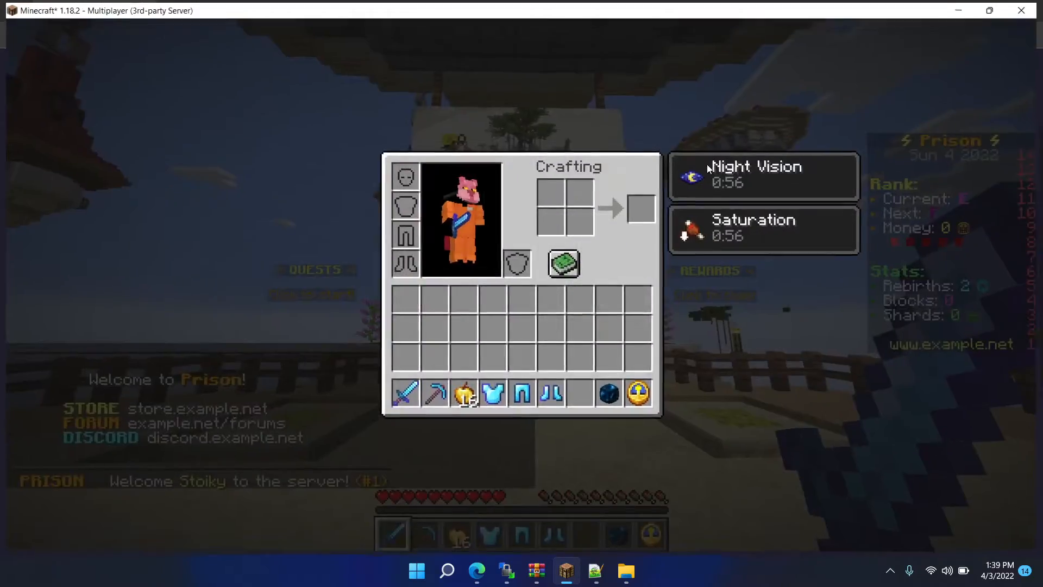
- Close the inventory, step through the hotbar items and run the /shards command in chat to check its message
key("e")
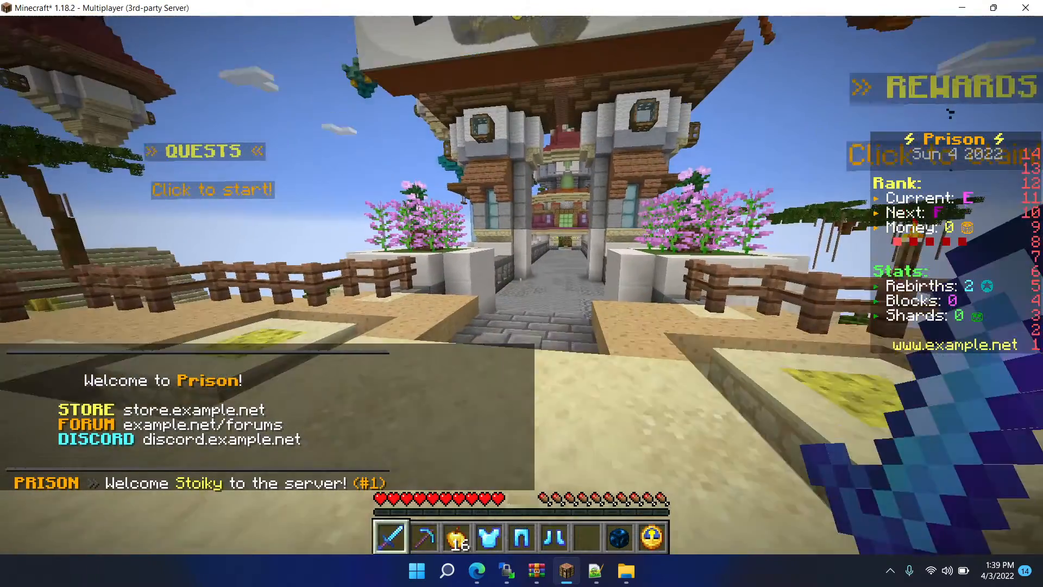
scroll(521, 285, "down", 5)
right_click(521, 285)
scroll(521, 285, "up", 2)
right_click(521, 285)
scroll(521, 285, "down", 1)
right_click(521, 285)
key("slash")
type("shard")
key("Return")
key("w")
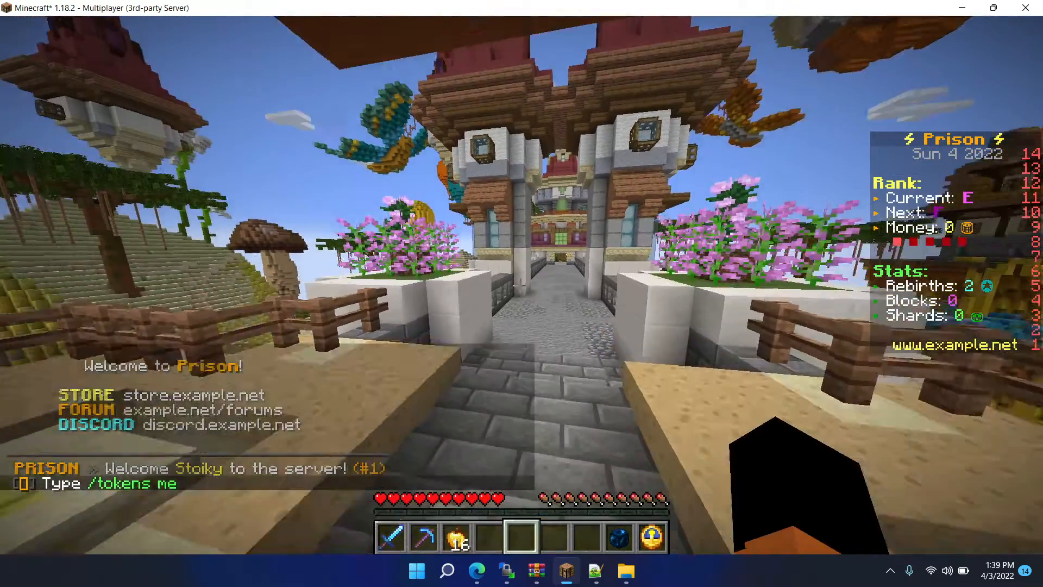
- Run the /tokens command in chat and examine the symbol in its message prefix
key("slash")
type("tokens")
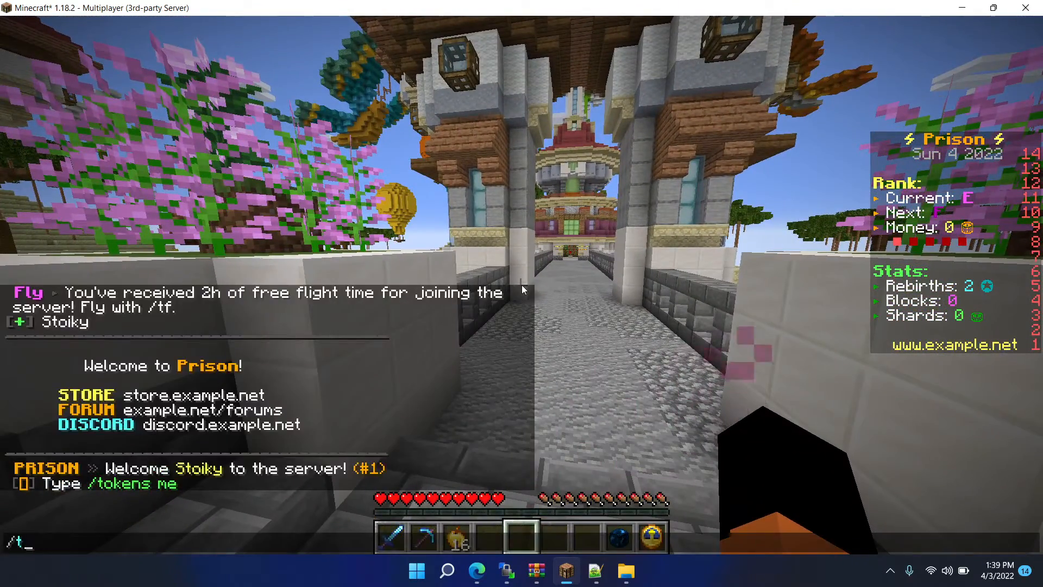
key("Return")
key("w")
key("t")
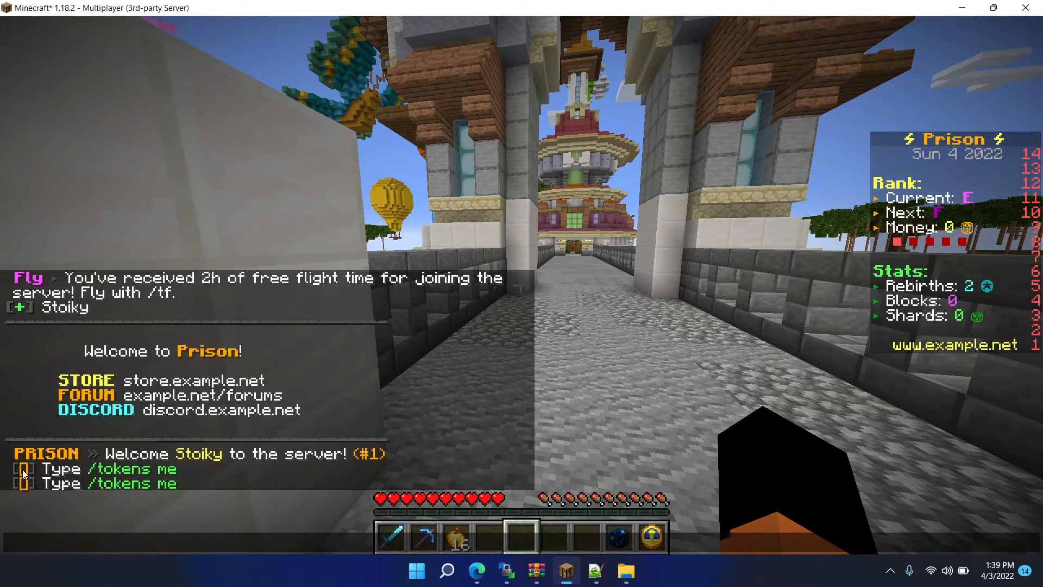
- Switch to Edge and copy the white star in a black circle from the Stars Symbols on coolsymbol.com
left_click(477, 571)
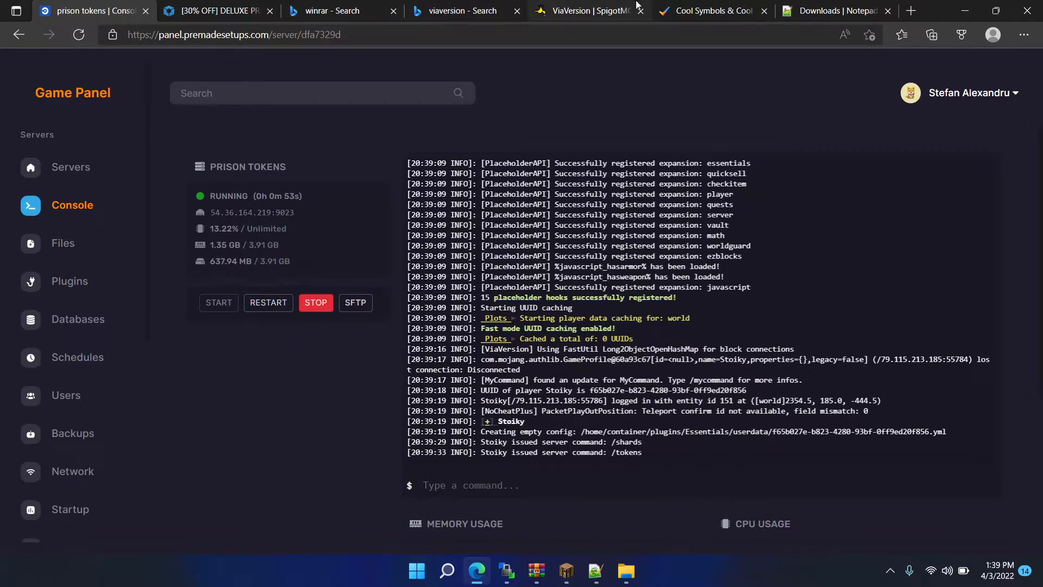
left_click(712, 6)
left_click(393, 465)
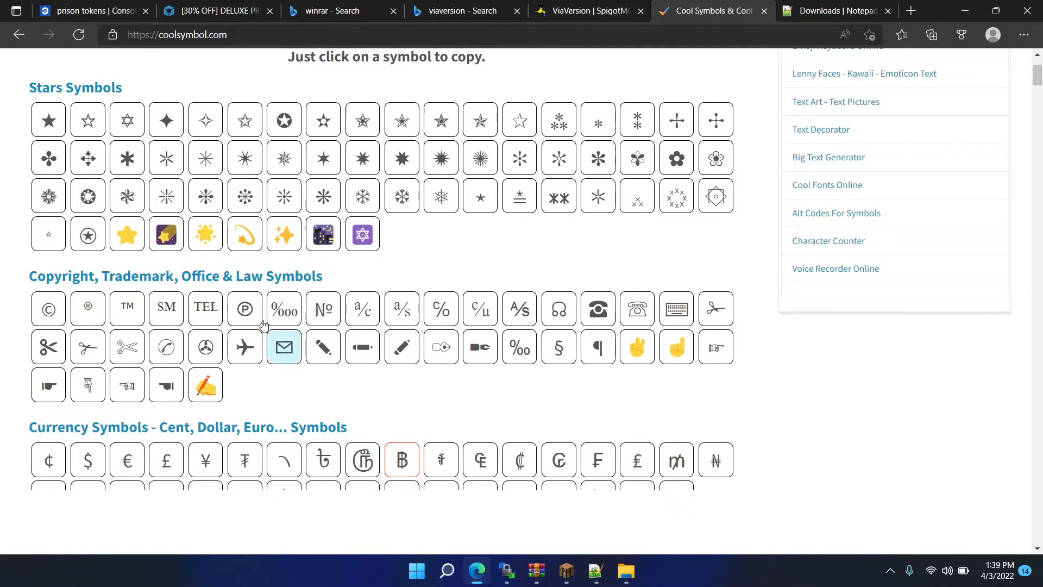
scroll(425, 216, "down", 2)
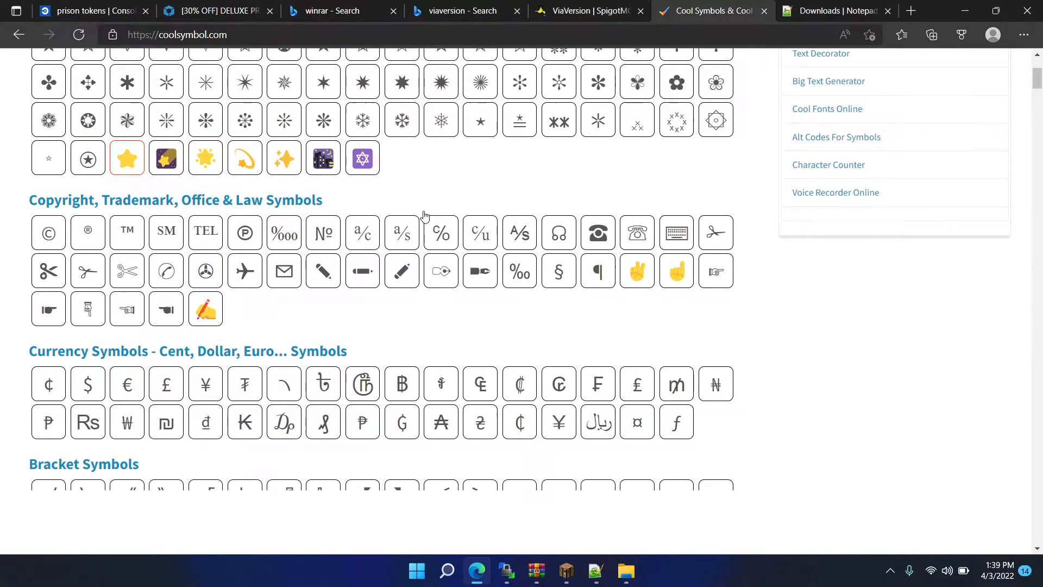
scroll(424, 217, "up", 4)
mouse_move(244, 244)
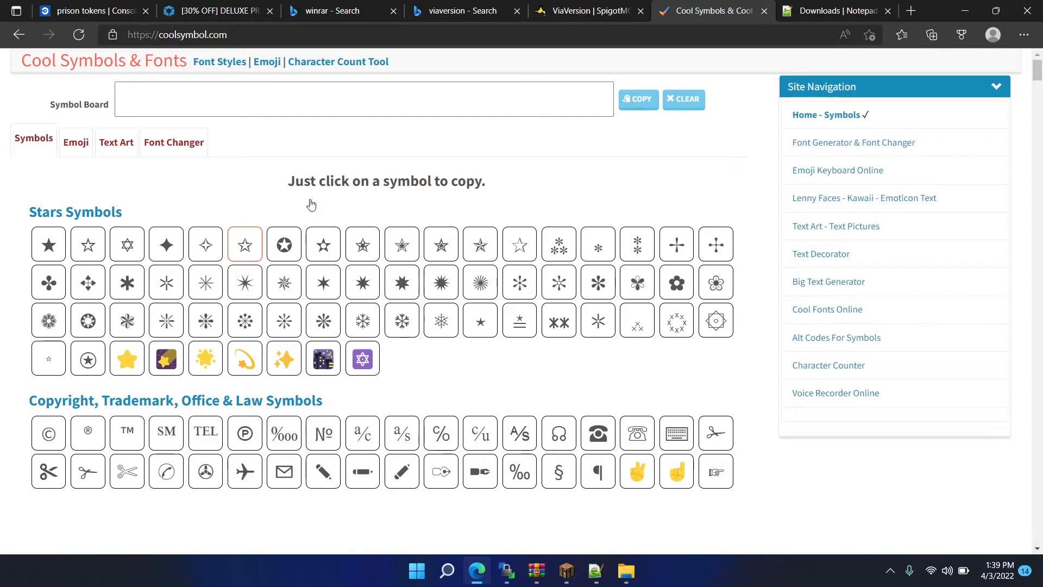
mouse_move(284, 243)
left_click(394, 275)
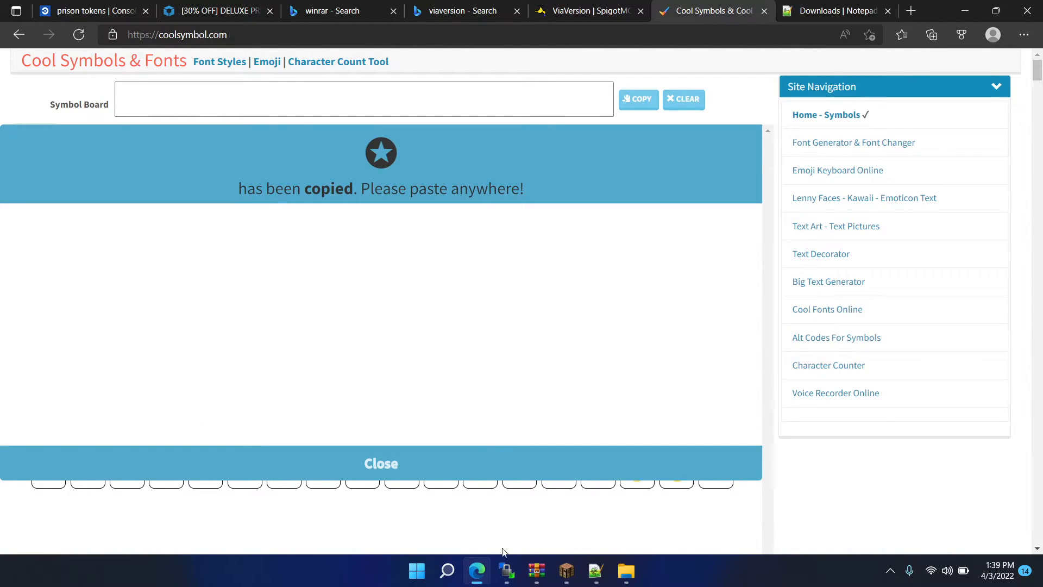
- Switch to WinSCP and open localization.yml from the /plugins/PlayerPoints/ folder for editing
left_click(506, 569)
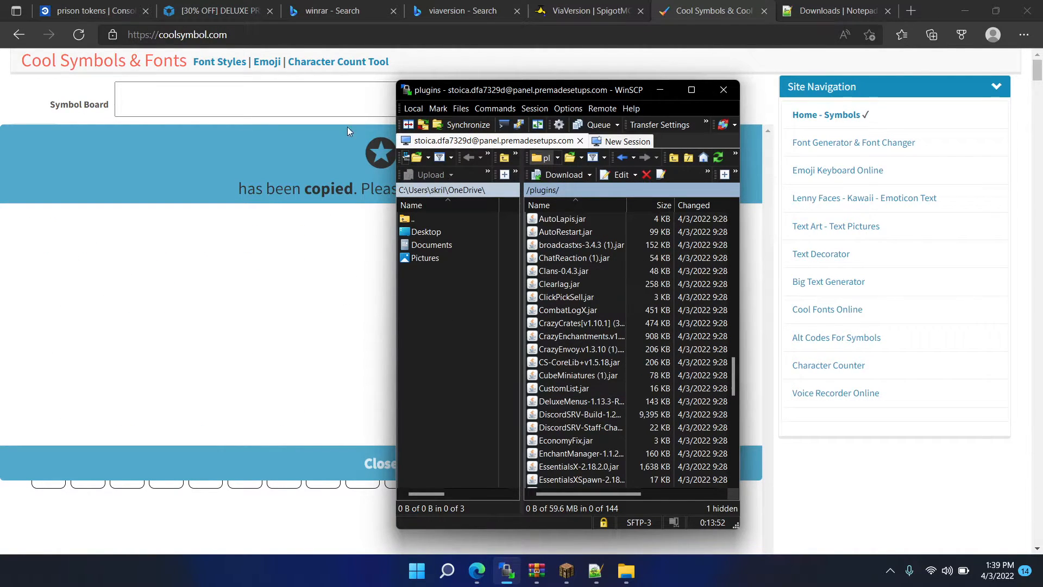
scroll(602, 302, "up", 20)
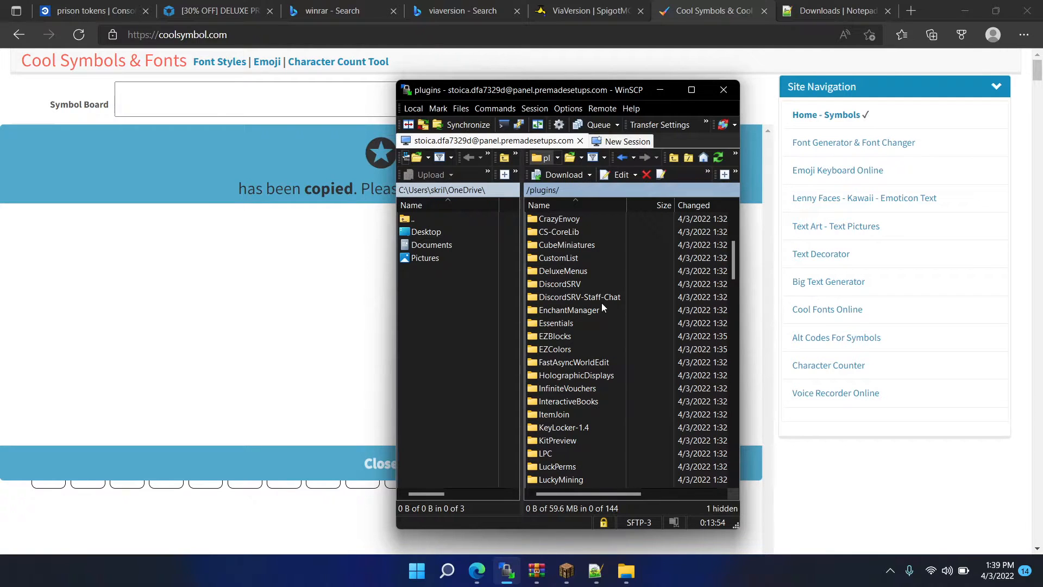
type("p")
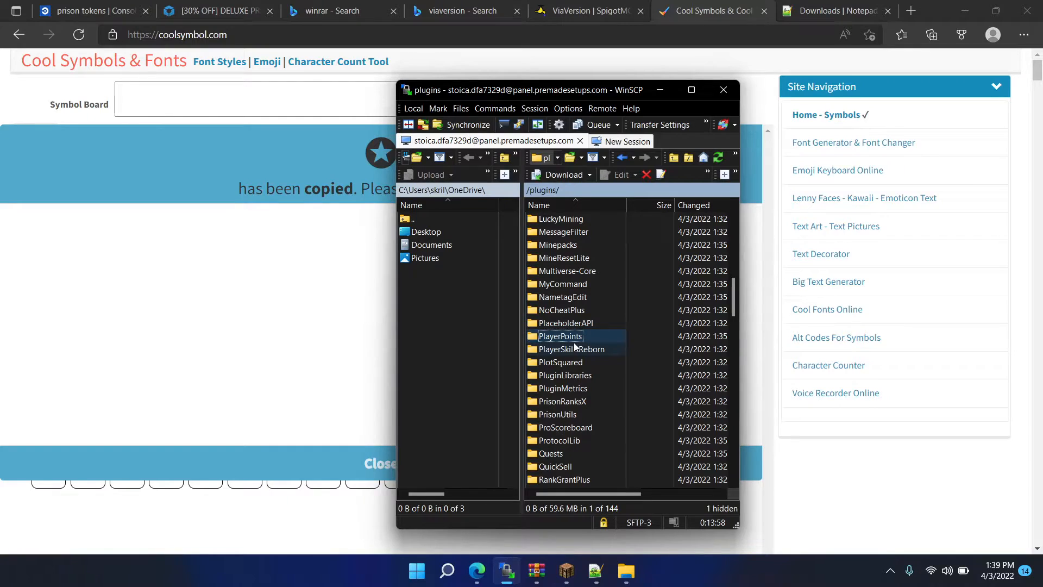
double_click(575, 336)
double_click(566, 247)
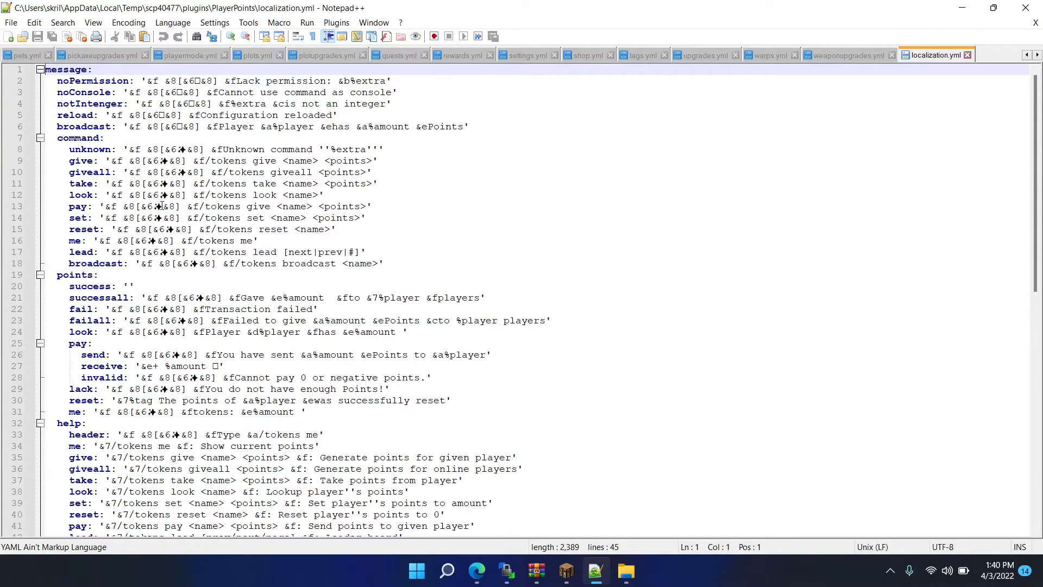
- Replace the sparkle symbol with the copied circled star from line 13 to the file's end, save localization.yml and close Notepad++
left_click_drag(162, 206, 153, 205)
key("ctrl+h")
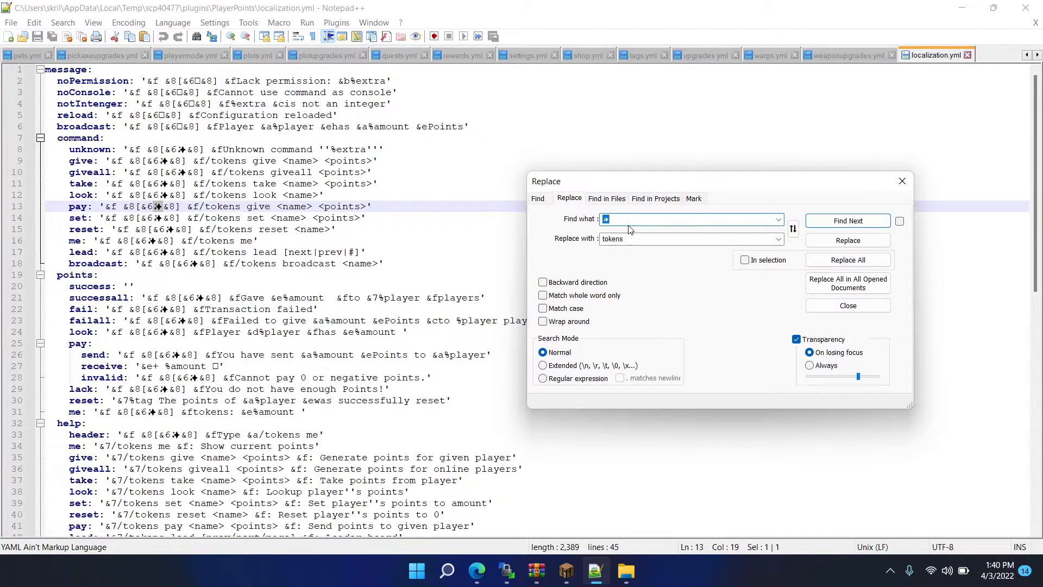
left_click(857, 268)
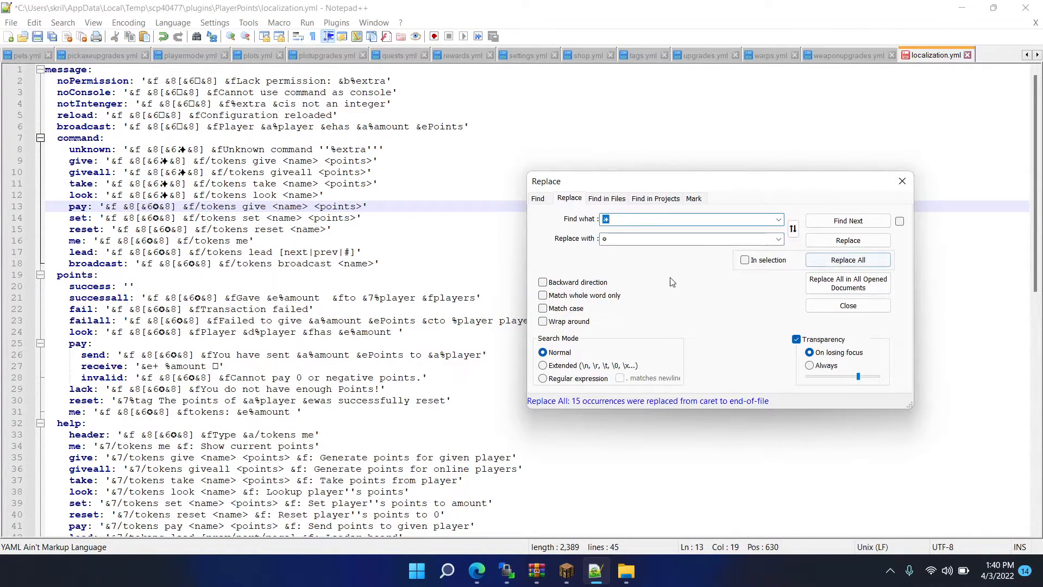
left_click(426, 264)
key("ctrl+s")
left_click(1027, 7)
- Return to the prison tokens console in Edge, try the command playerpoints reload, and run points reload
left_click(276, 4)
left_click(110, 6)
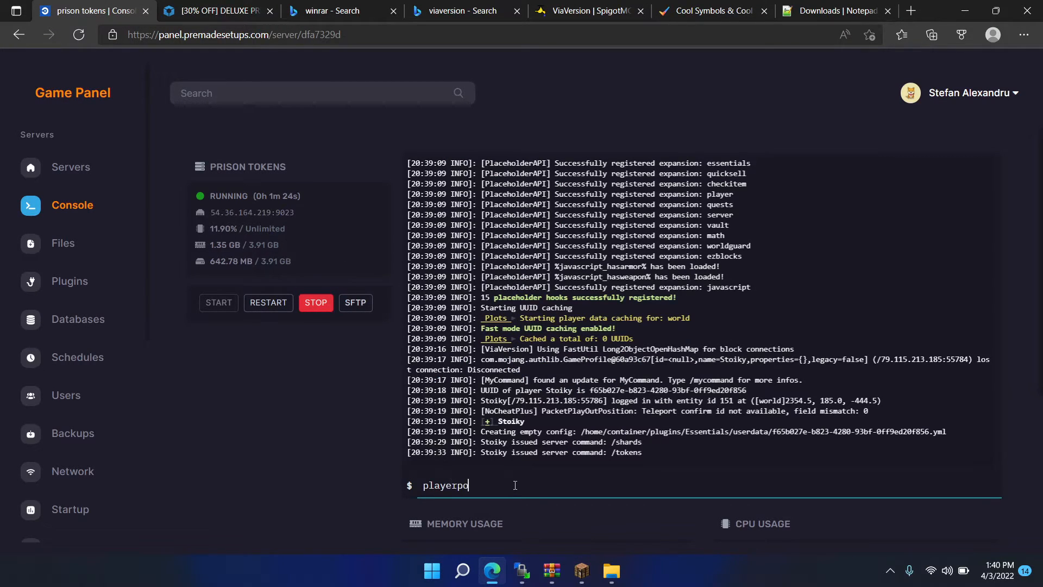
type("d")
key("Return")
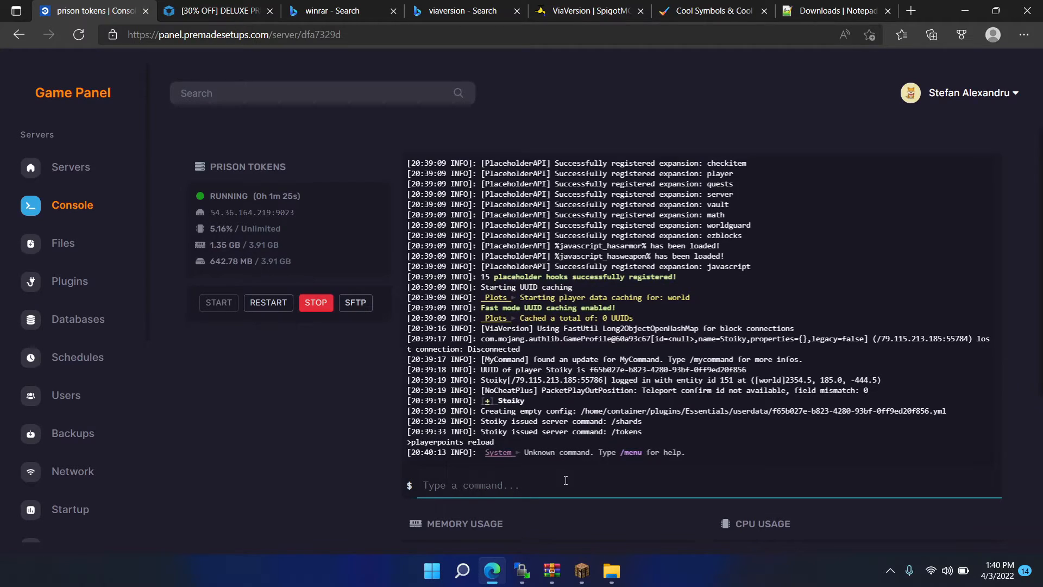
type("points reloa")
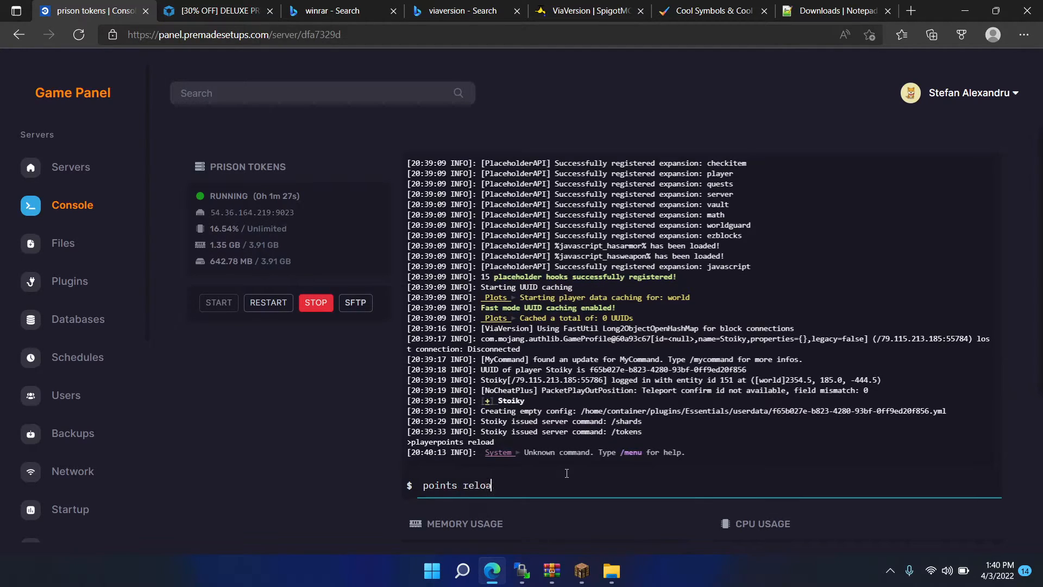
type("d")
key("Return")
- Switch to Minecraft and run /tokens again to check the symbol in the message prefix
left_click(580, 572)
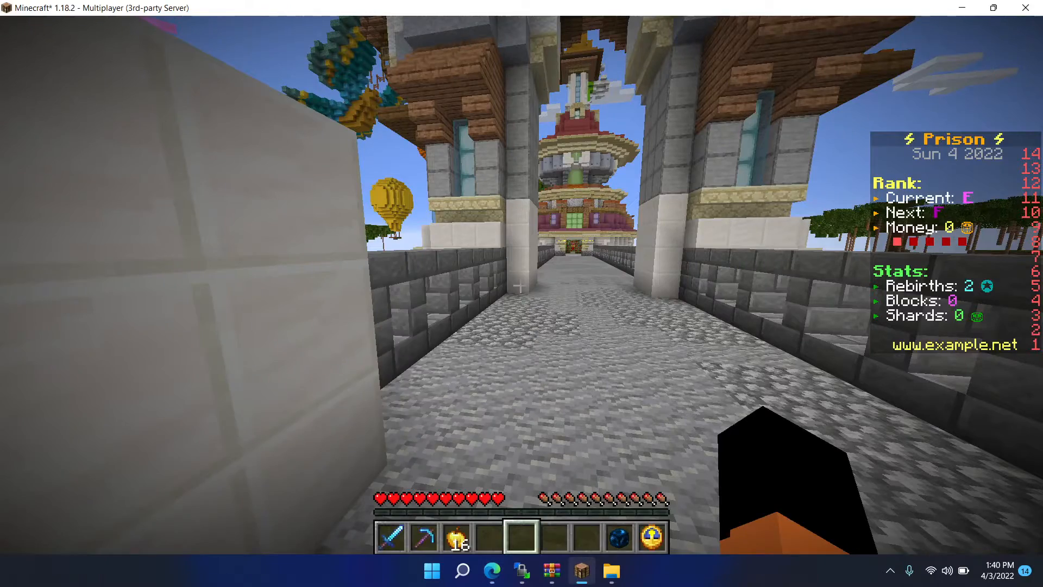
key("slash")
type("tokens")
key("Return")
key("t")
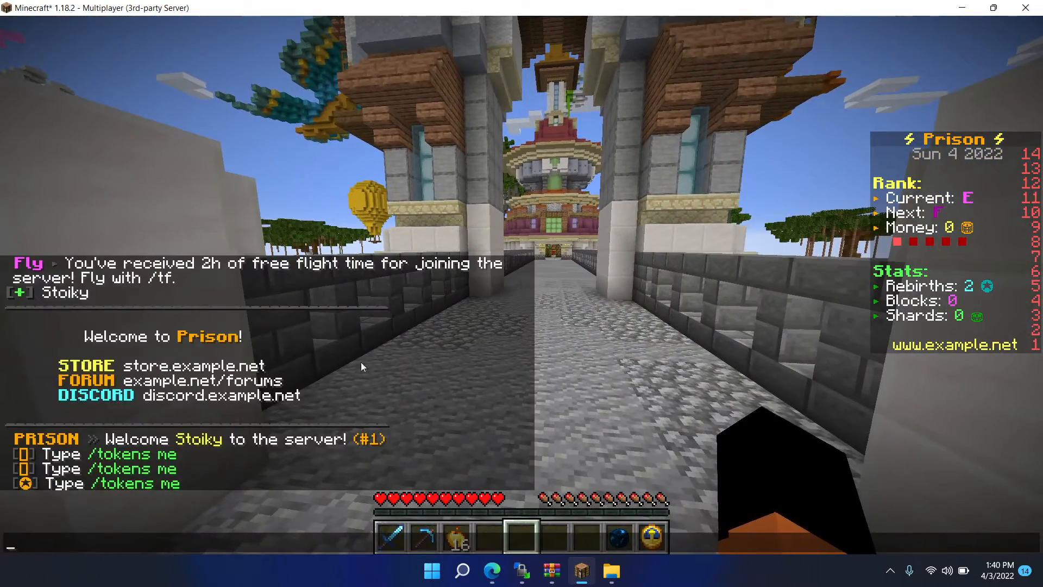
key("Escape")
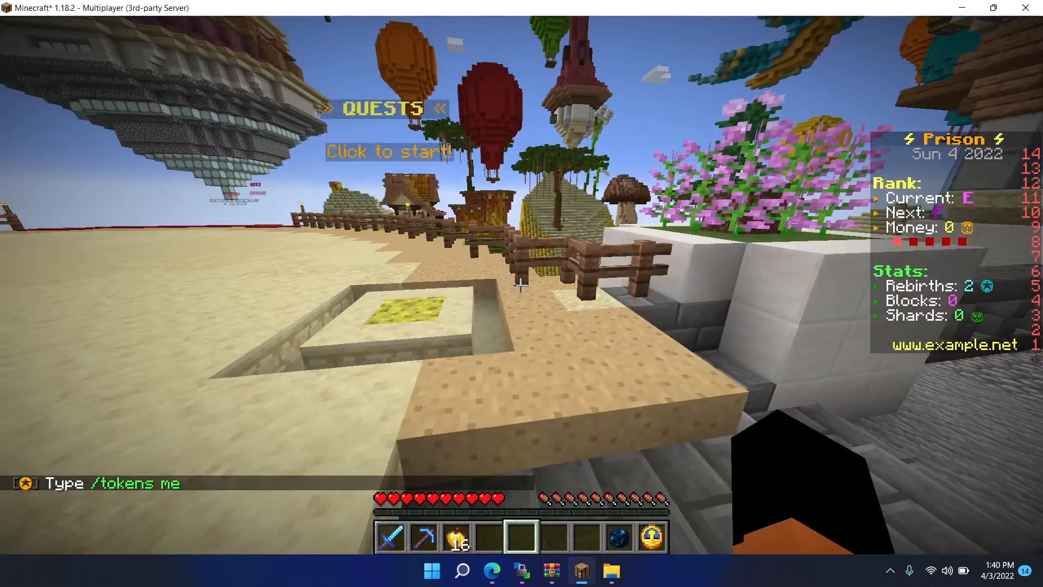
- Open the Rewards menu with its chat command, inspect the contents of the Classic reward, and close the menu
key("slash")
type("reward")
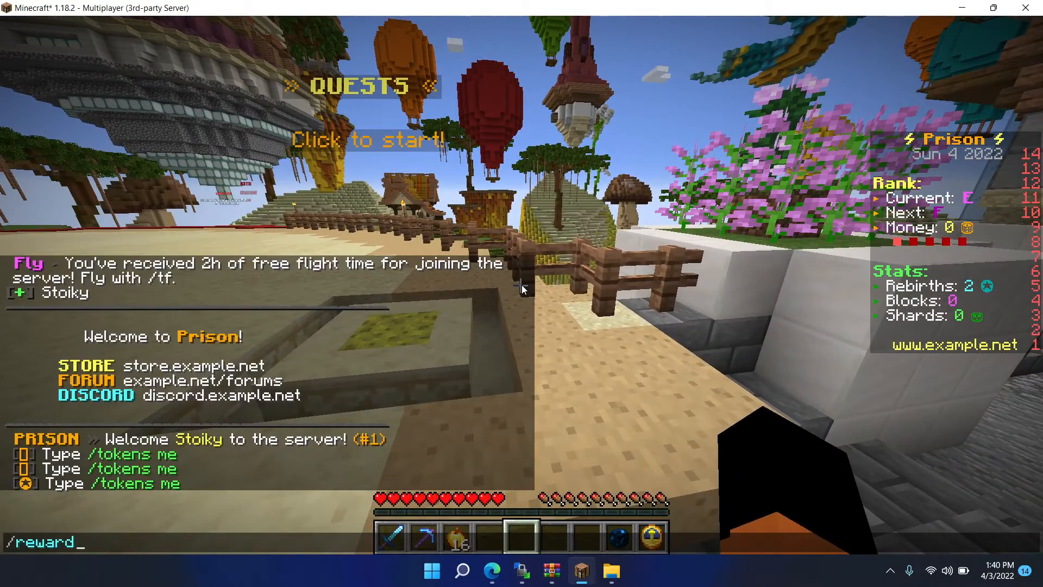
key("Return")
mouse_move(472, 191)
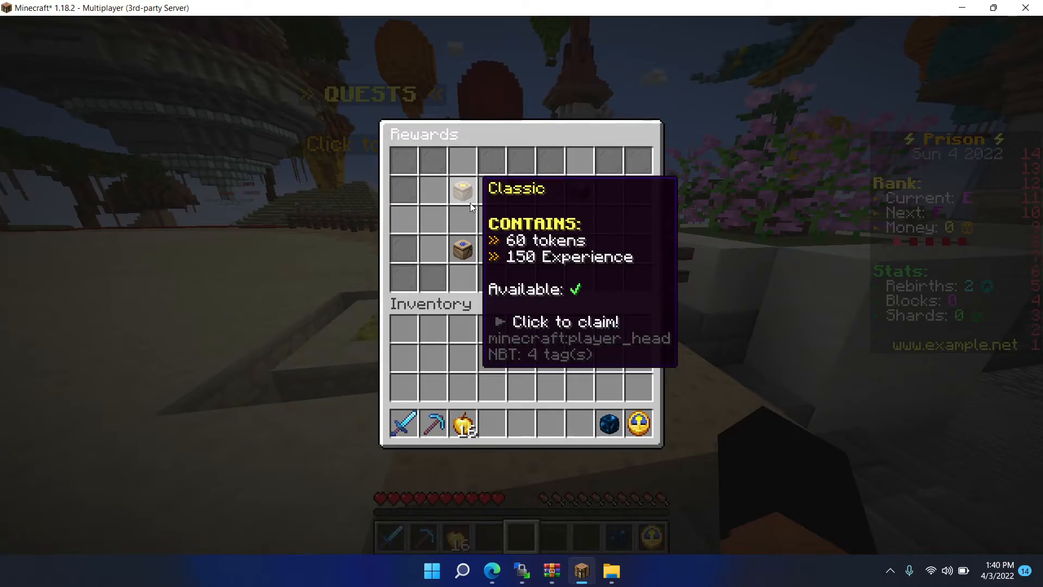
key("Escape")
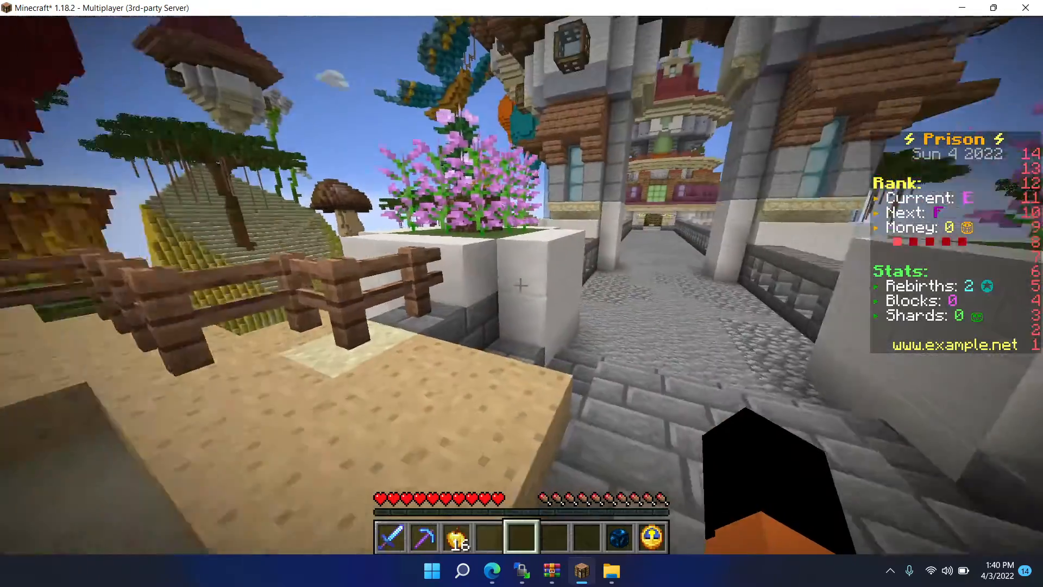
- Walk across the bridge to the crates and preview the Prestige and Necromancer crates for remaining shard rewards
key("w")
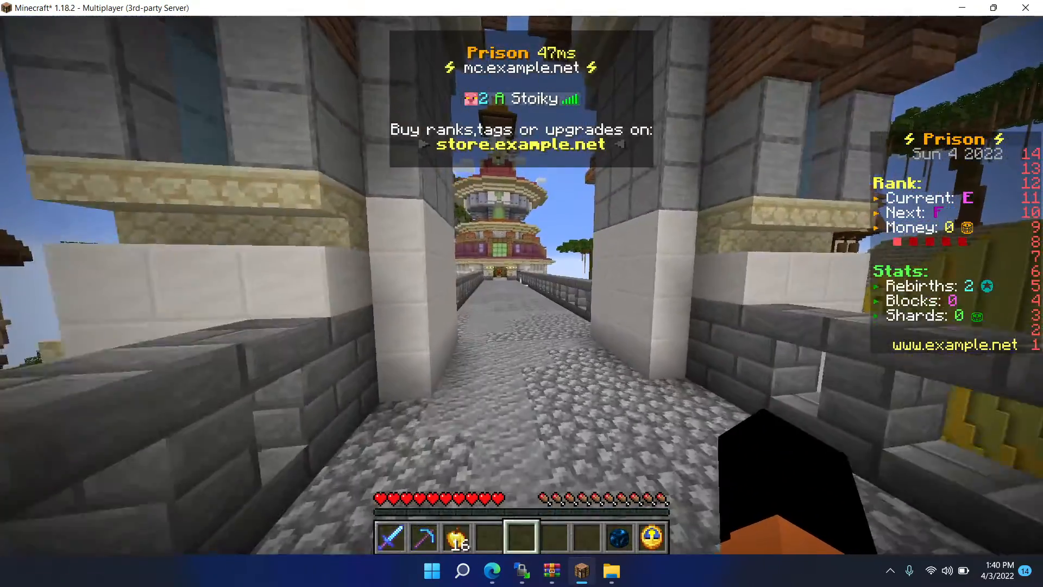
key("w")
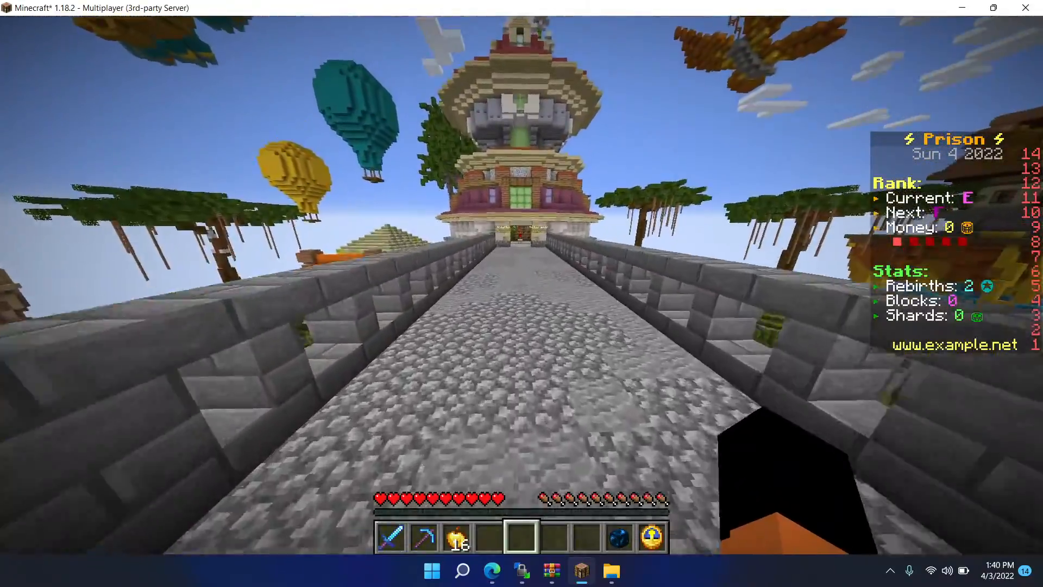
key("w")
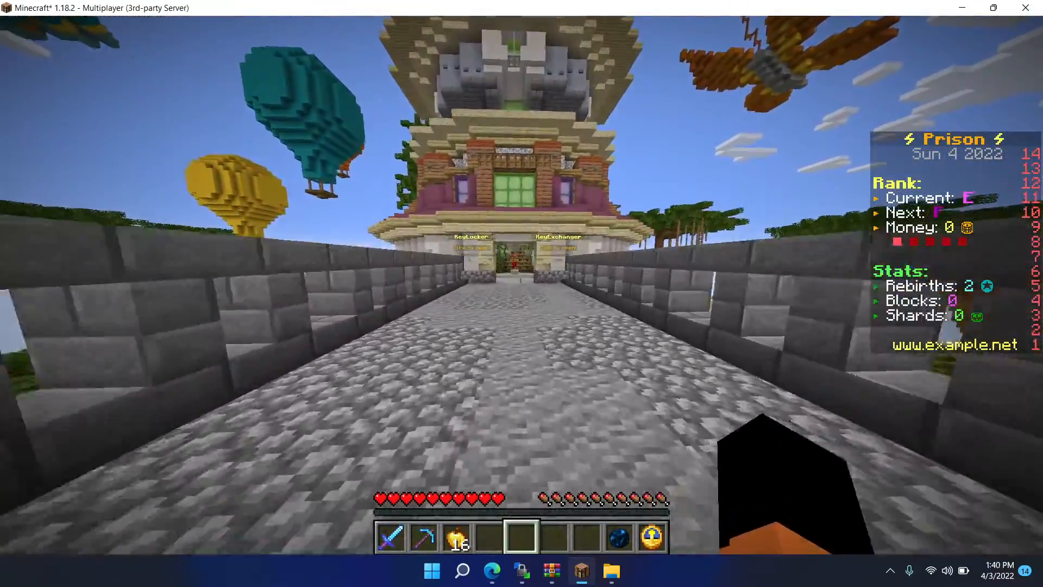
key("w")
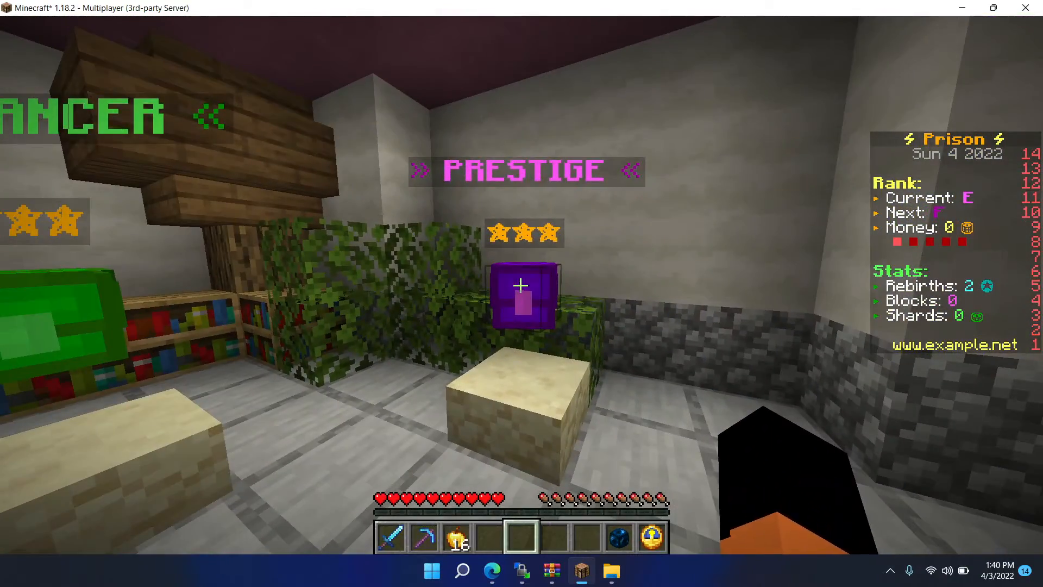
left_click(521, 285)
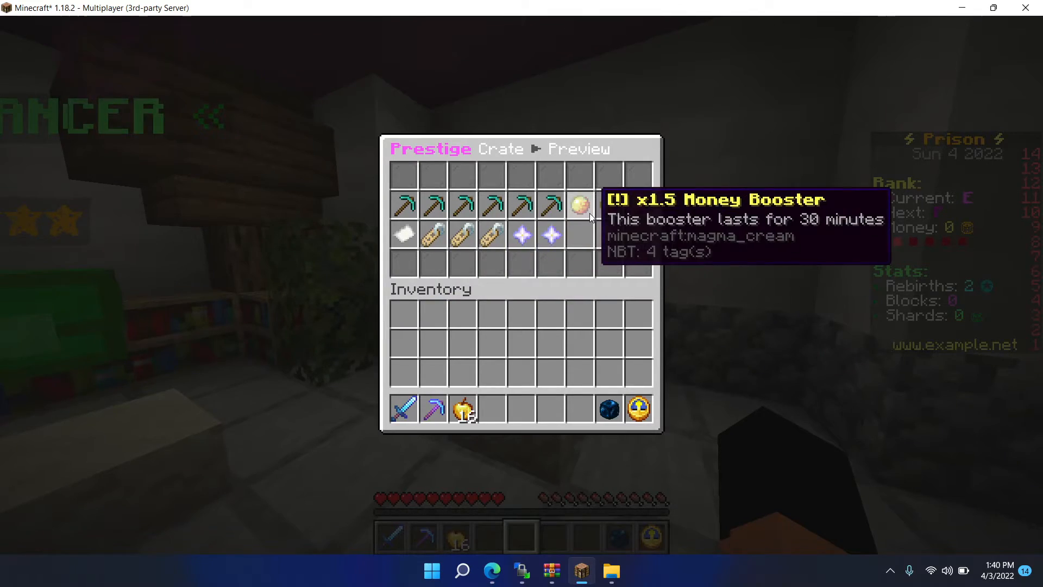
key("Escape")
left_click(521, 285)
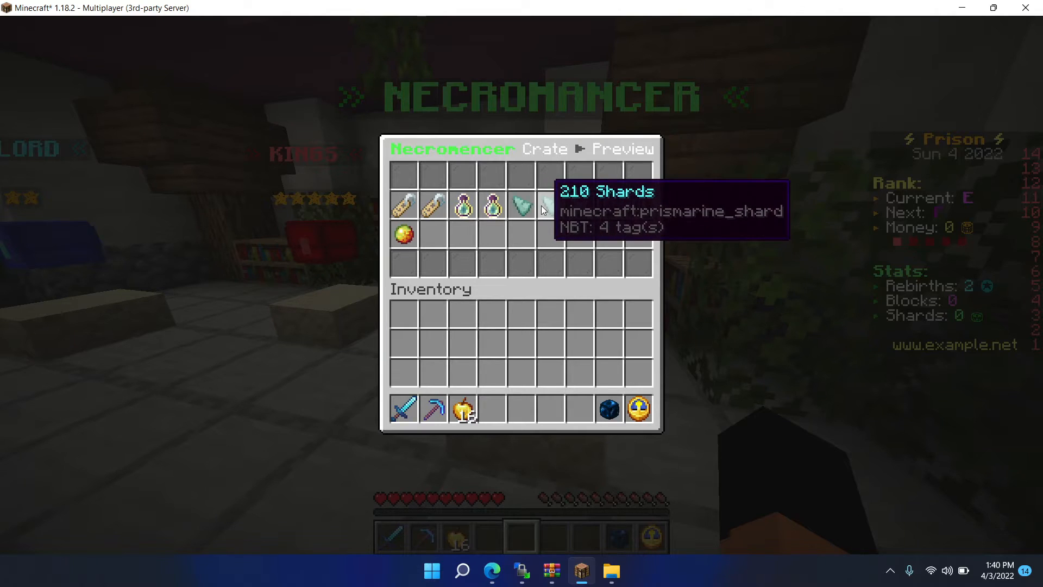
- Switch to WinSCP and open Common.yml from the /plugins/CrazyCrates/Crates/ folder for editing
left_click(522, 570)
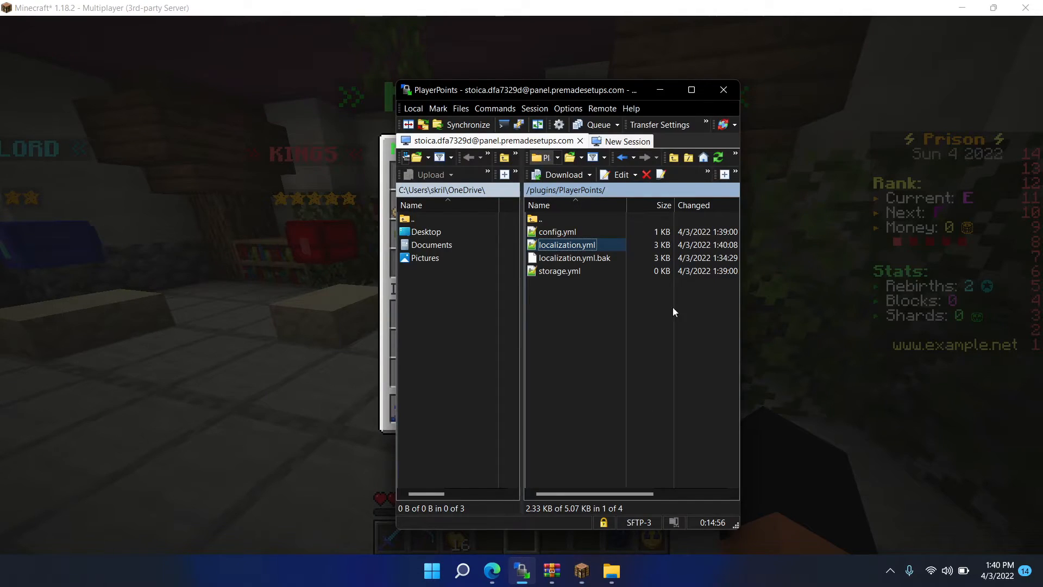
double_click(564, 219)
scroll(583, 258, "up", 15)
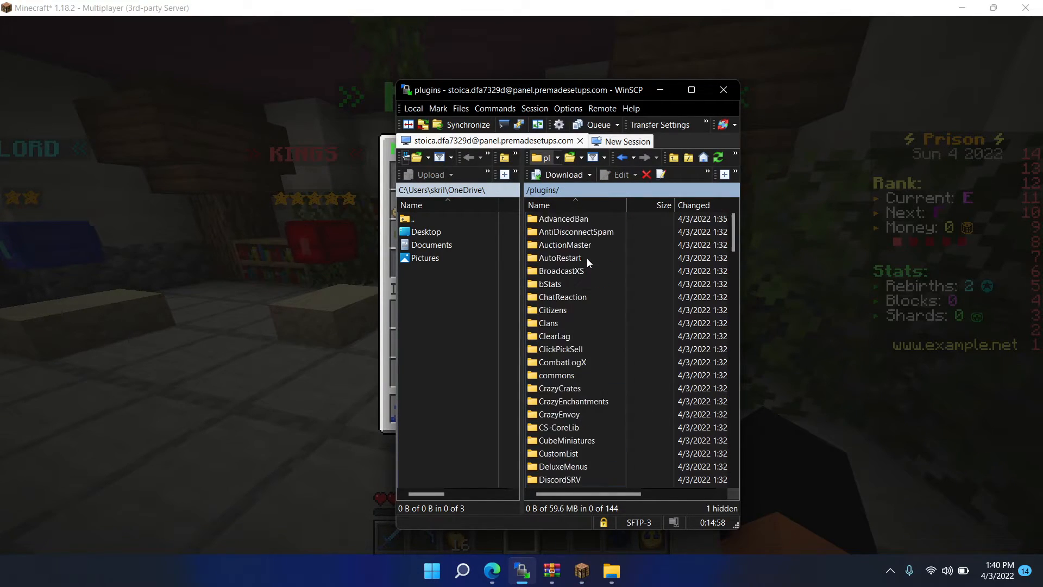
type("c")
scroll(611, 265, "down", 3)
scroll(604, 271, "up", 2)
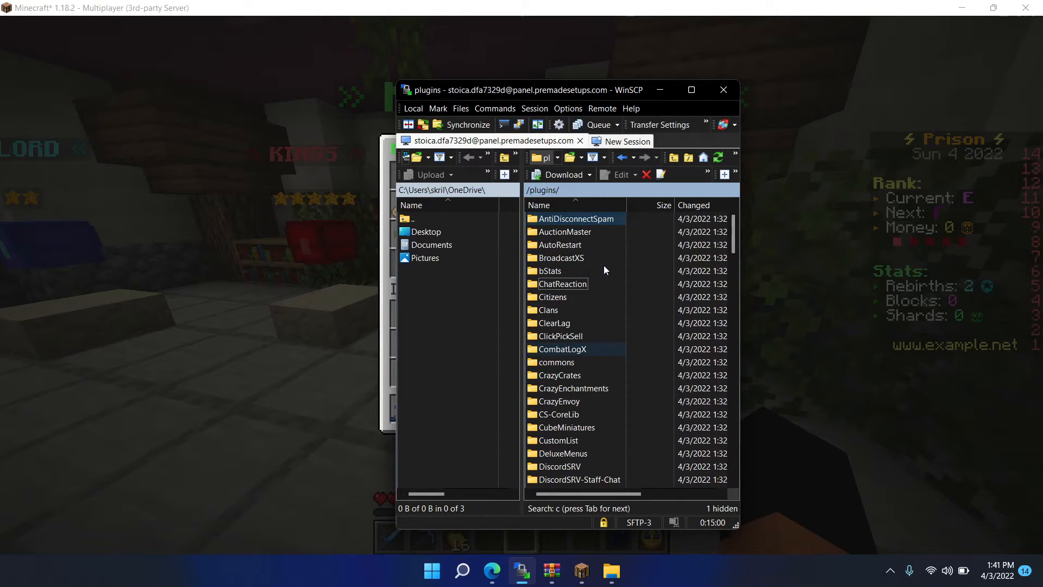
double_click(568, 374)
double_click(575, 231)
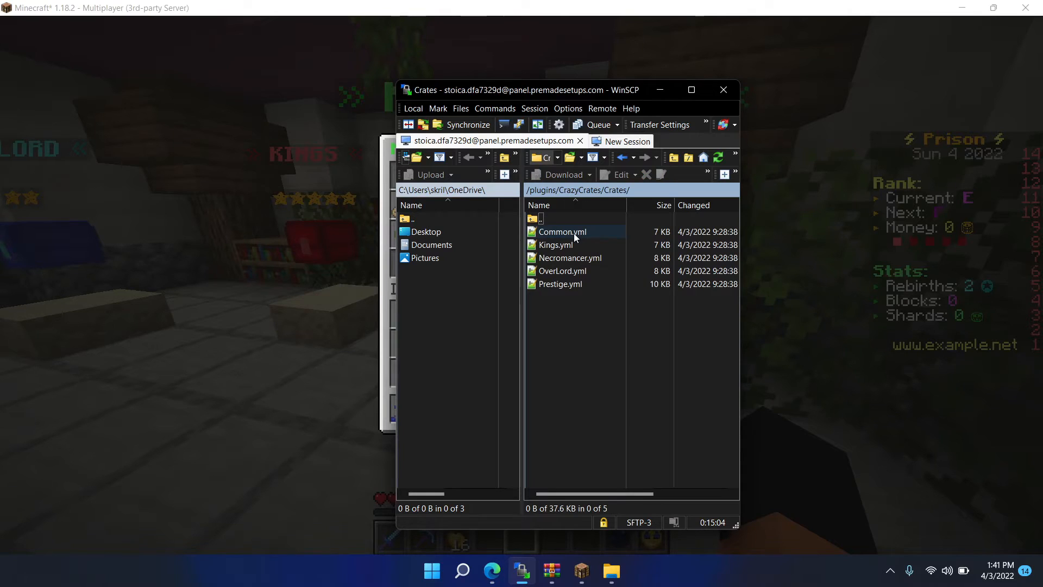
double_click(574, 233)
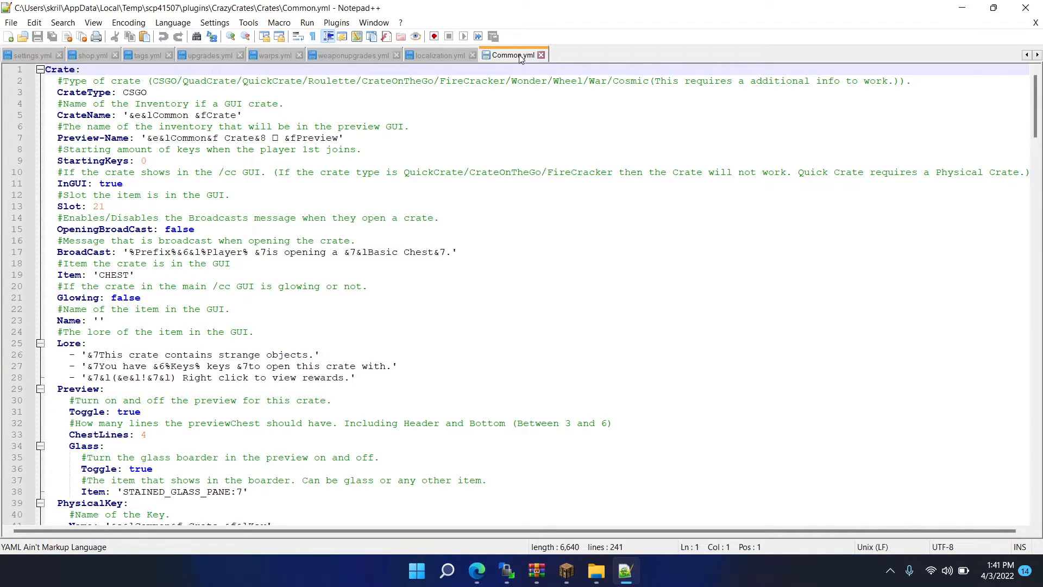
- Close the other files in the editor and open all five crate files from /plugins/CrazyCrates/Crates/ for editing
right_click(520, 58)
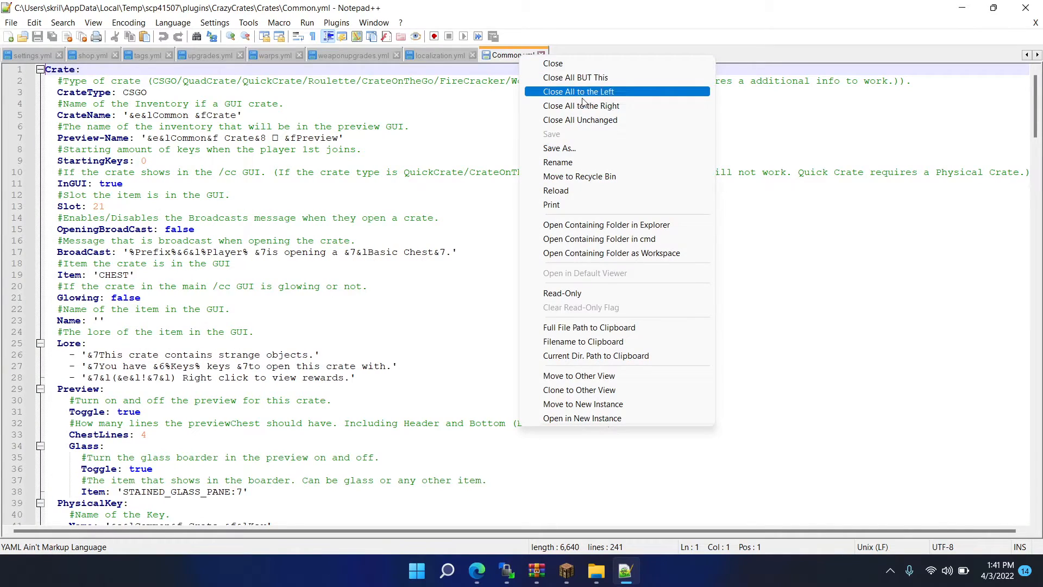
left_click(607, 81)
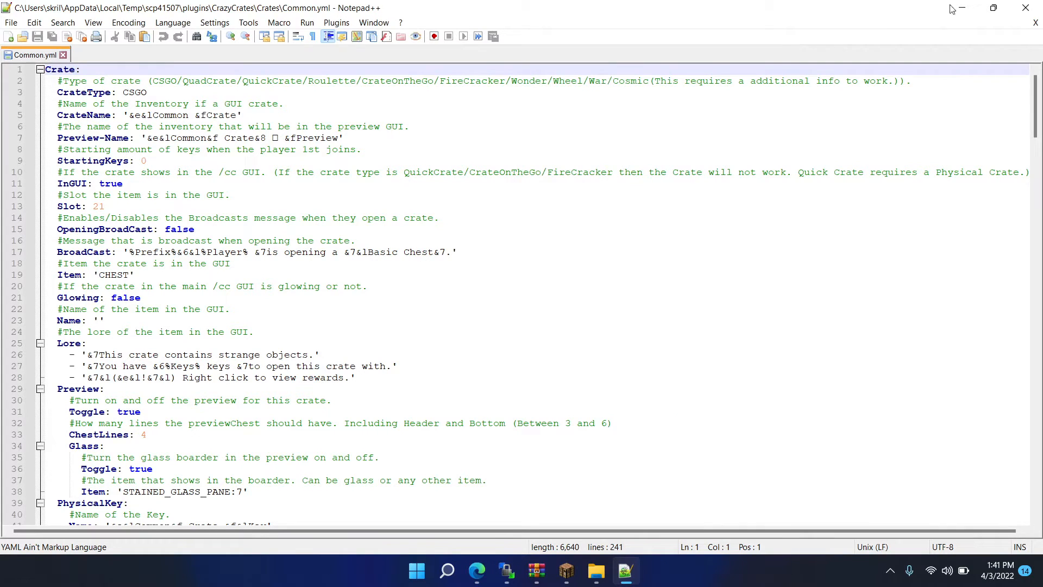
left_click(1039, 3)
key("ctrl+a")
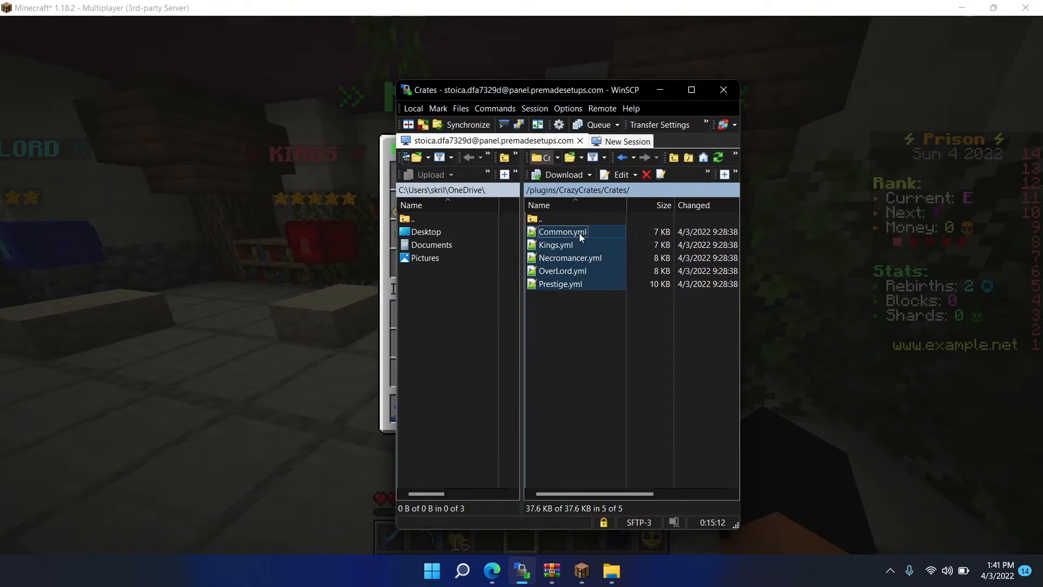
double_click(595, 232)
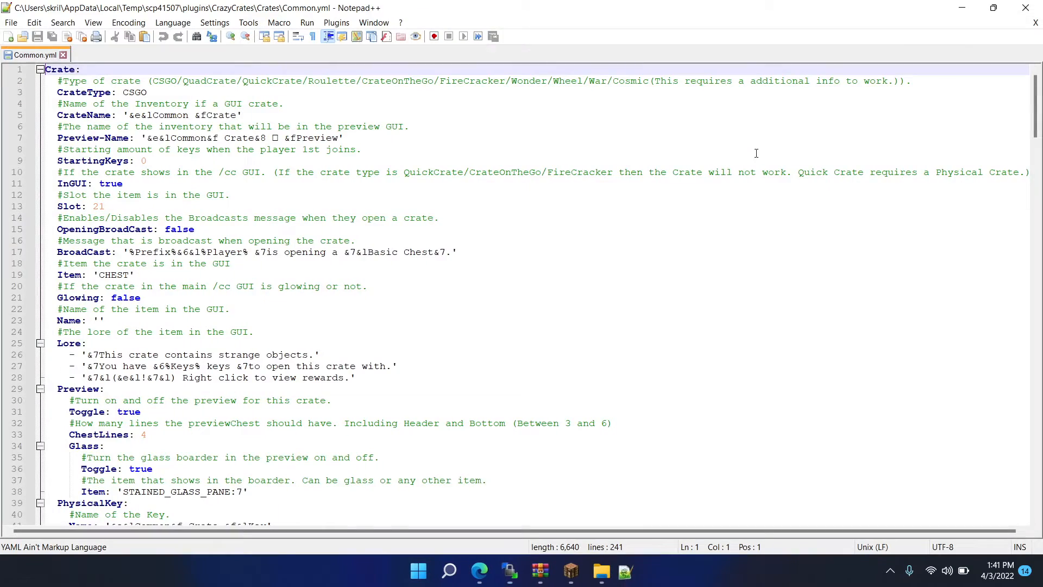
left_click(963, 5)
key("ctrl+a")
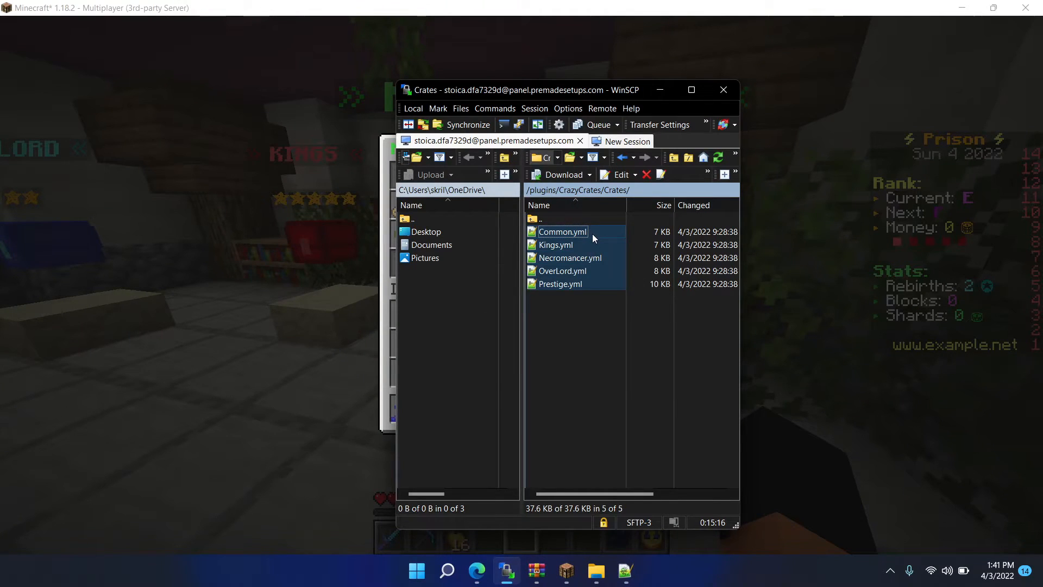
right_click(592, 233)
left_click(654, 253)
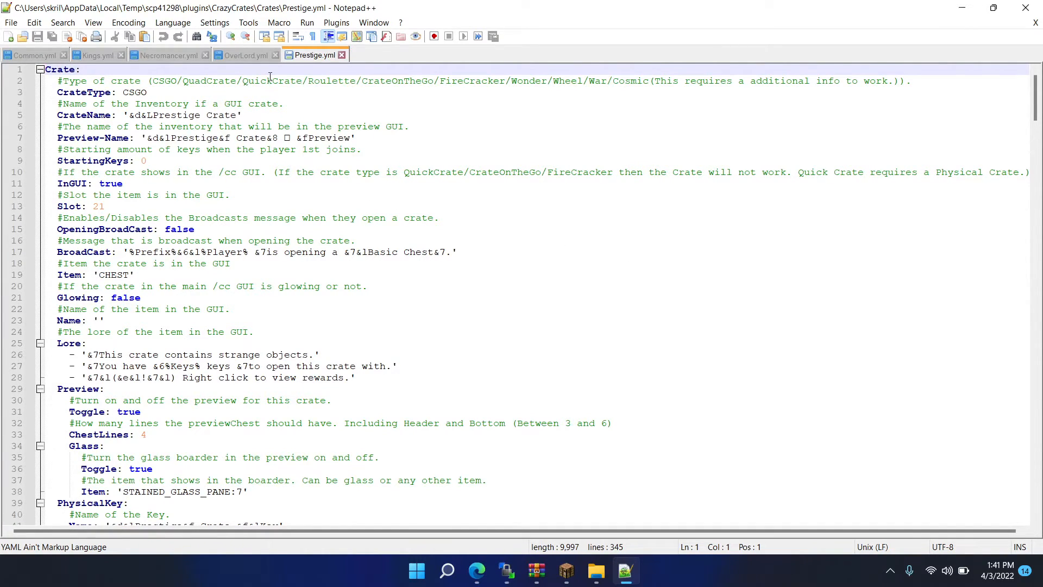
- Replace Shards with Tokens in all opened crate files, save them all and minimize the editor
key("ctrl+f")
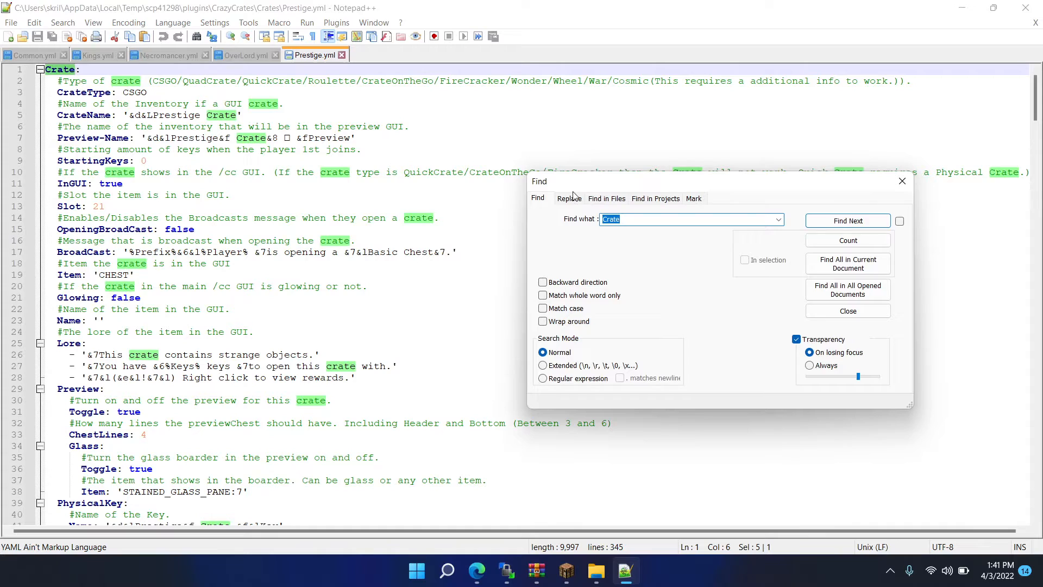
left_click(574, 196)
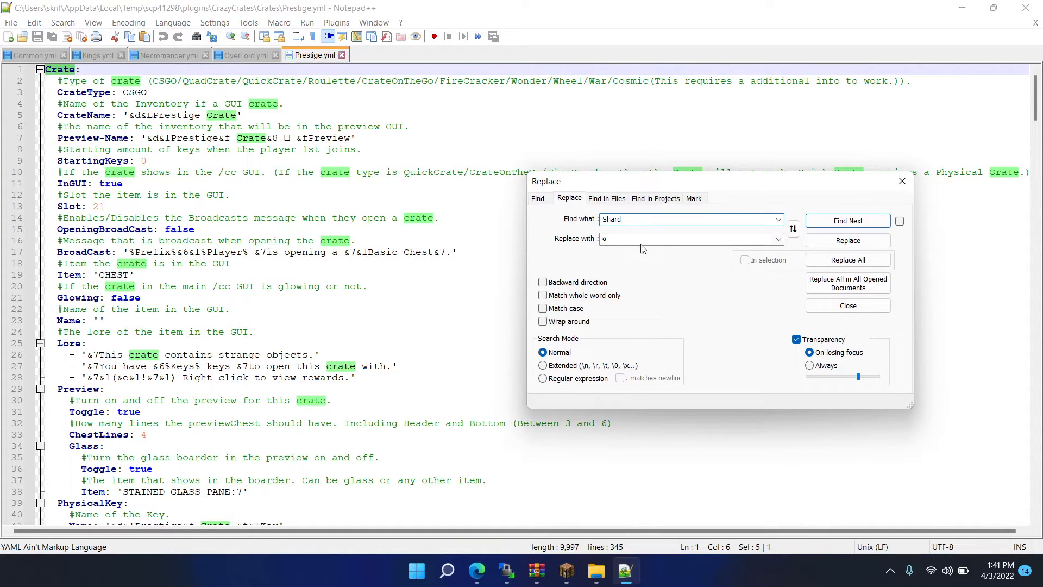
key("Tab")
type("T")
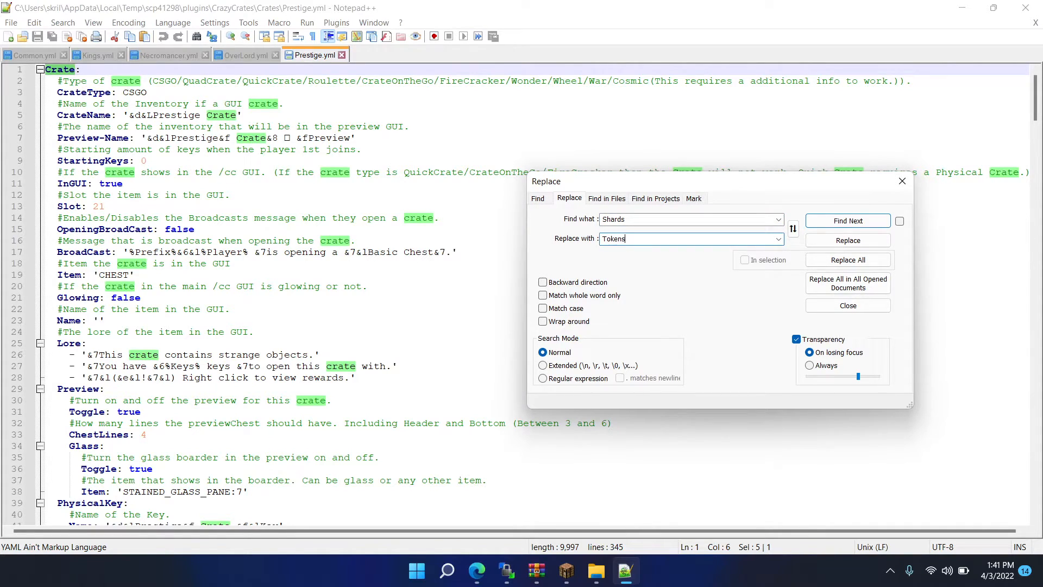
left_click(843, 274)
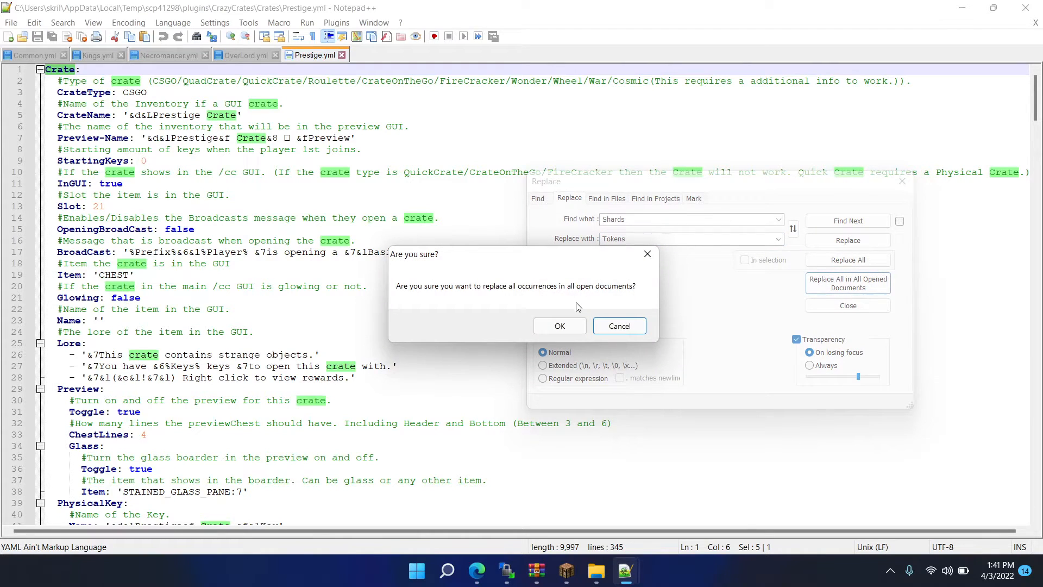
left_click(562, 325)
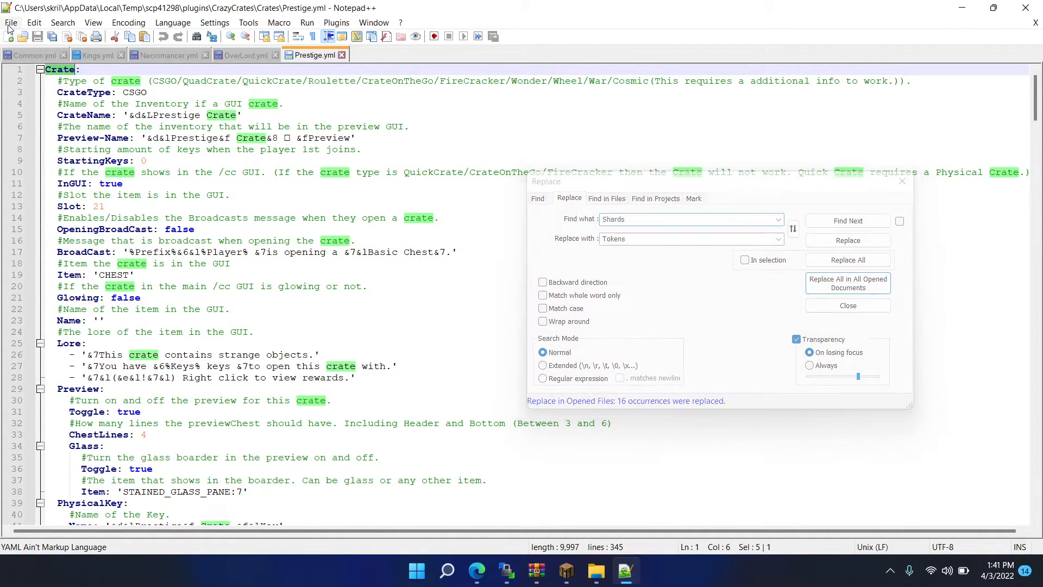
left_click(10, 22)
left_click(25, 168)
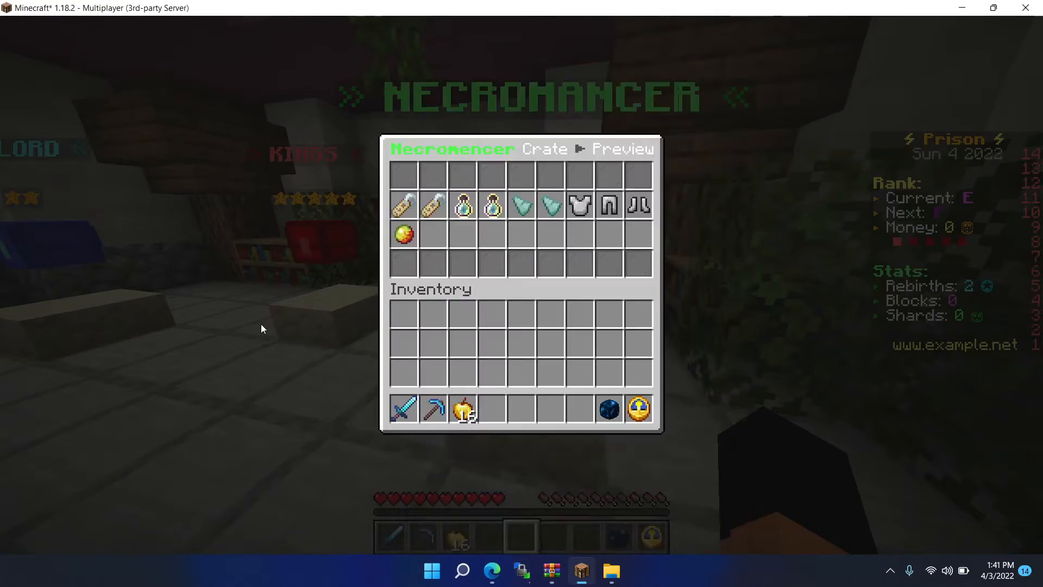
- Try to reload the crates plugin from the Minecraft chat with /crazycrates reload
key("Escape")
type("/cr")
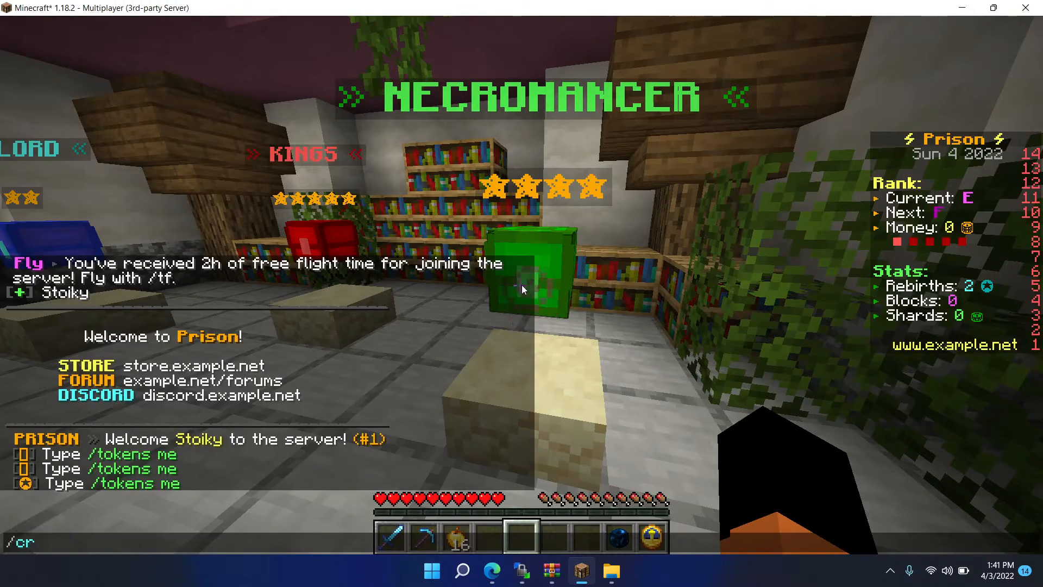
type("azycrates reload")
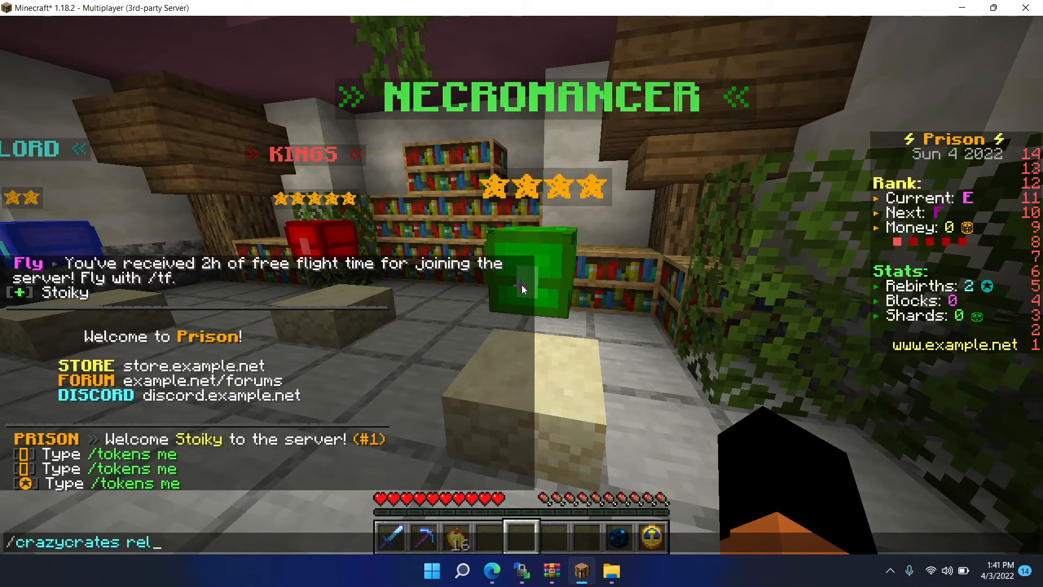
key("Return")
- Copy the crazycrates reload command from the chat and run it in the Game Panel server console
key("slash")
key("Up")
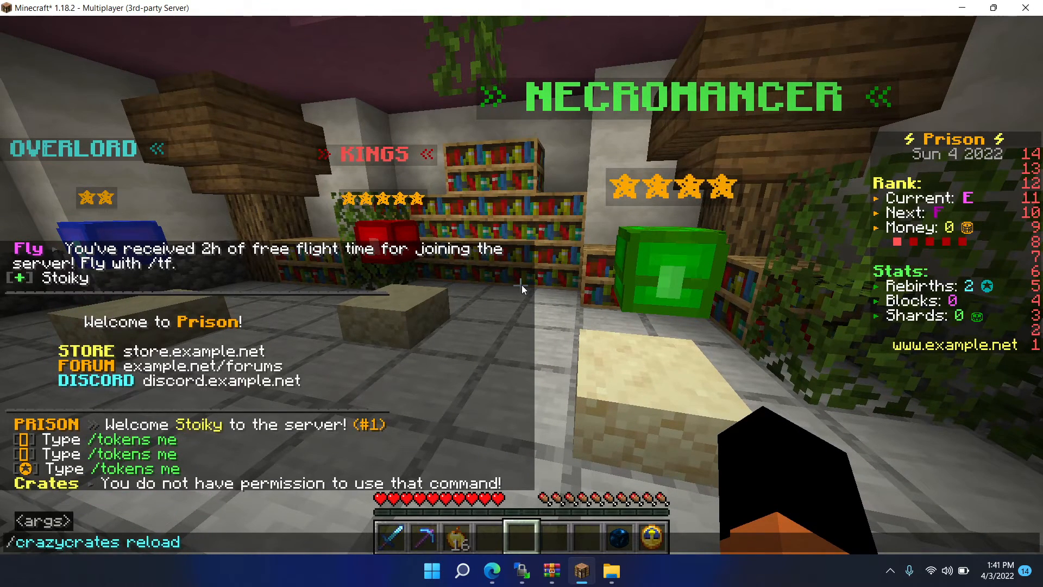
key("ctrl+a")
left_click(492, 570)
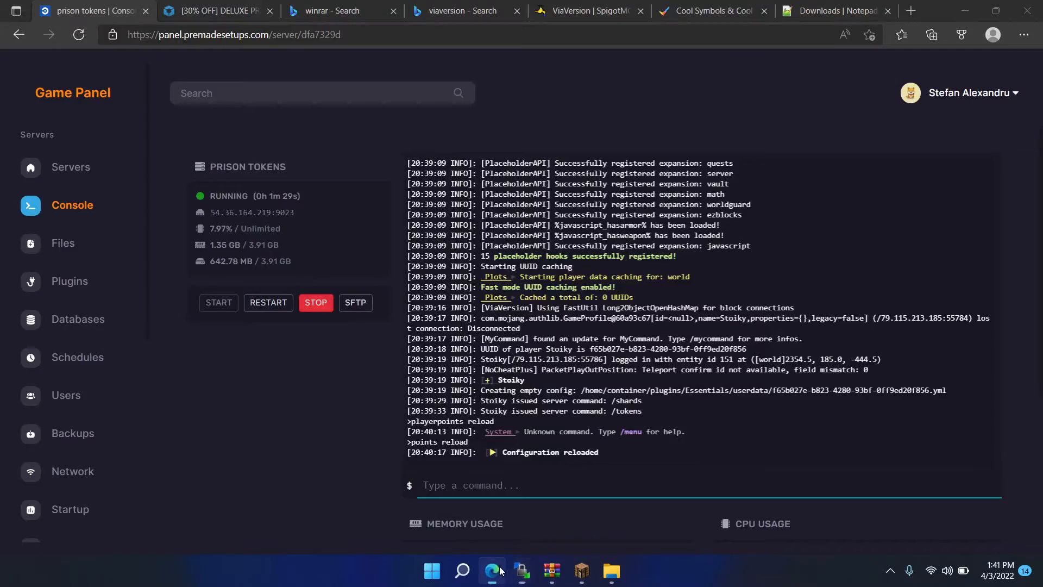
key("Return")
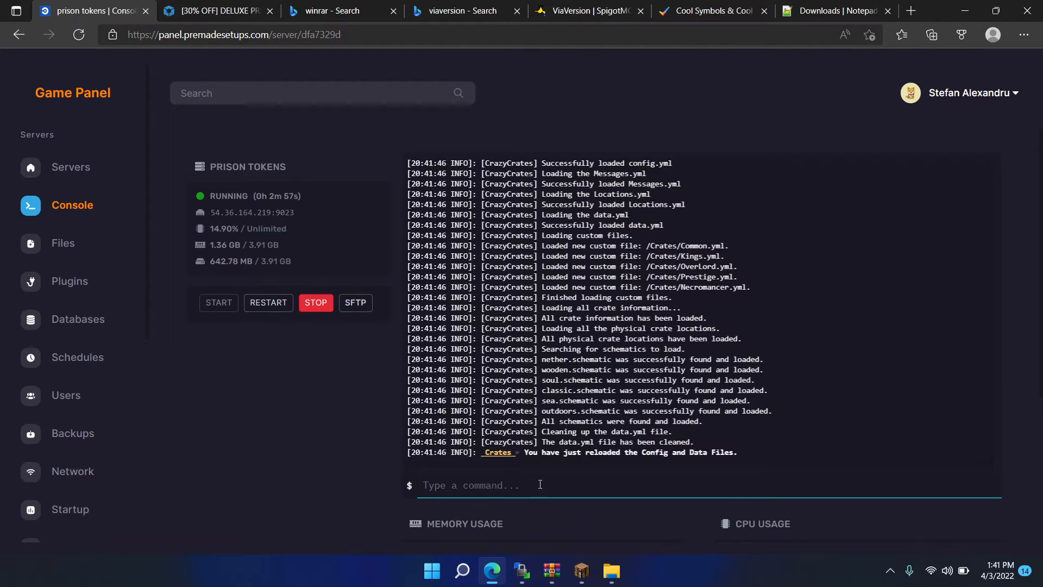
- Switch to Minecraft, preview the Necromancer crate to check its token rewards, and close the preview
left_click(579, 576)
left_click(521, 285)
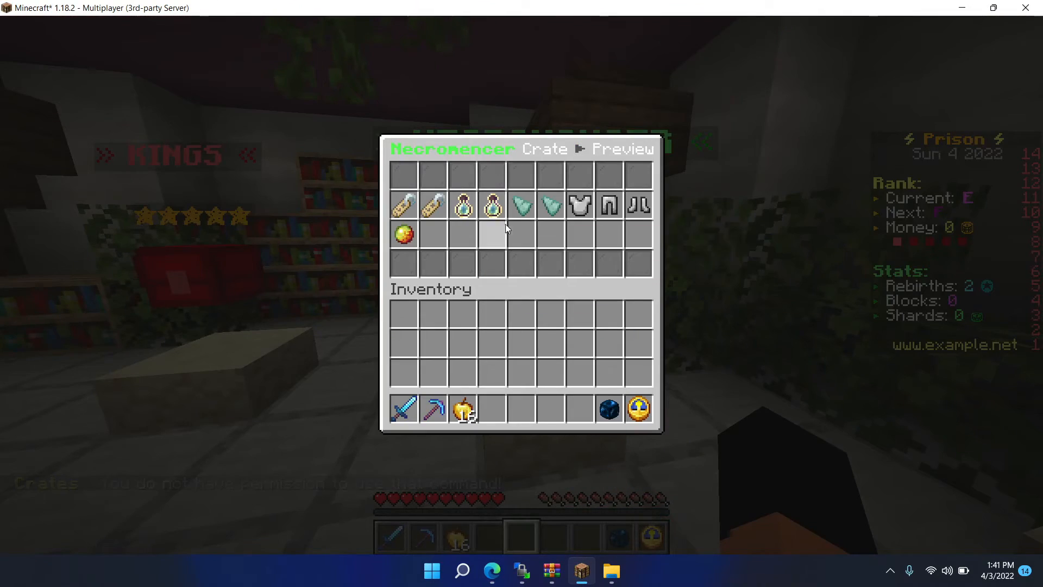
key("Escape")
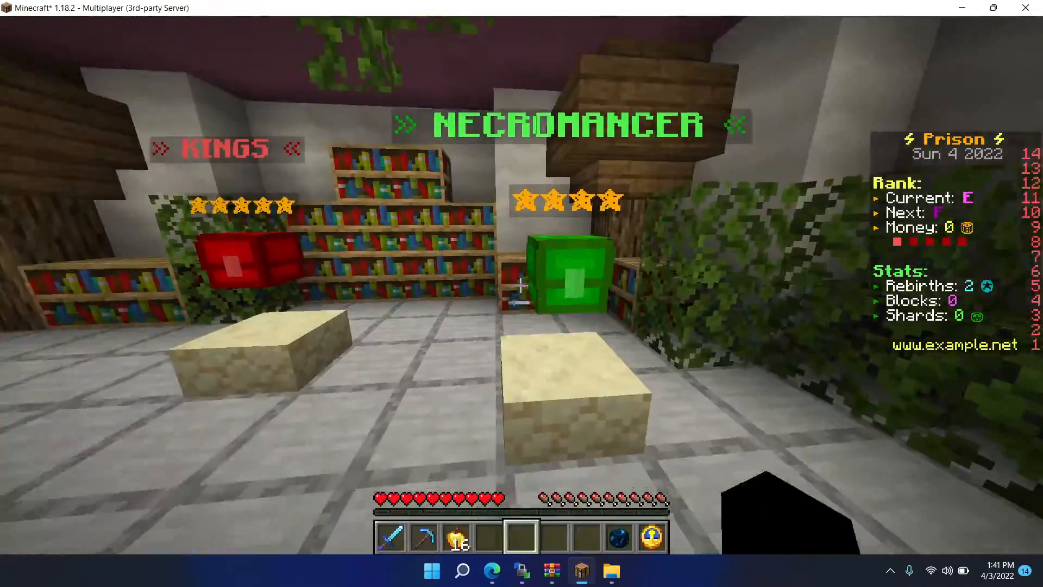
key("w")
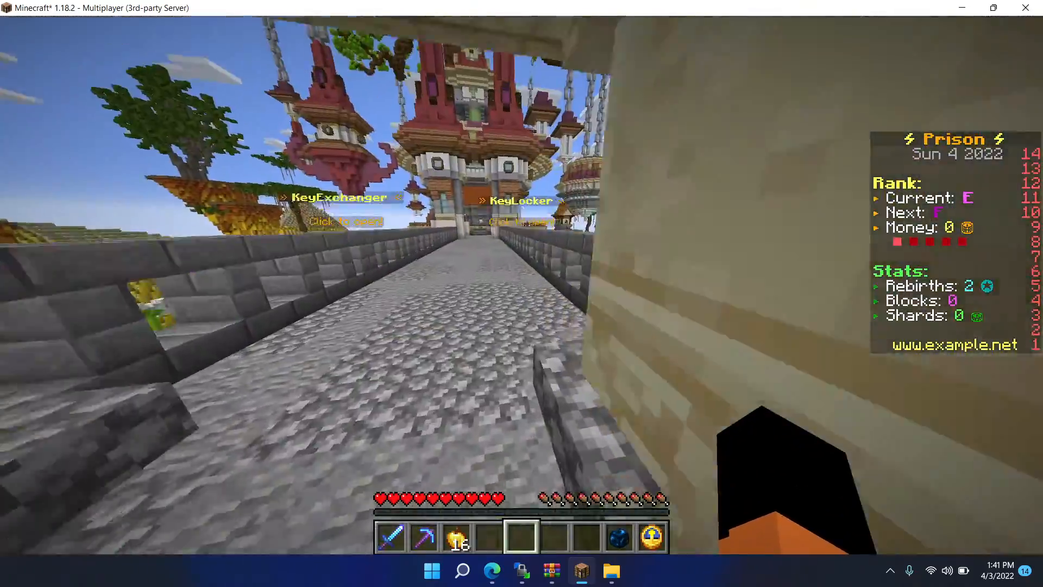
key("w")
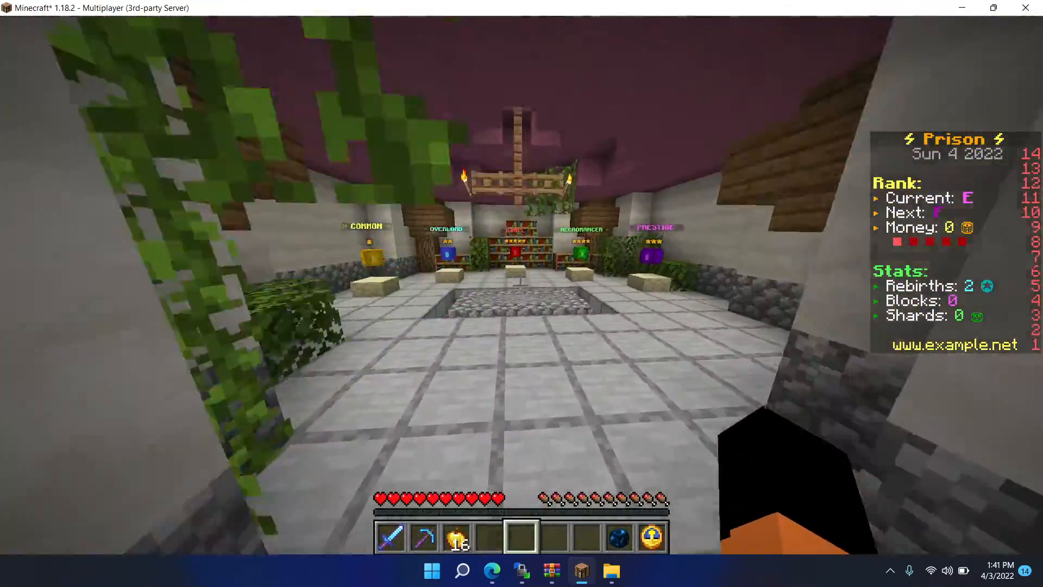
key("w")
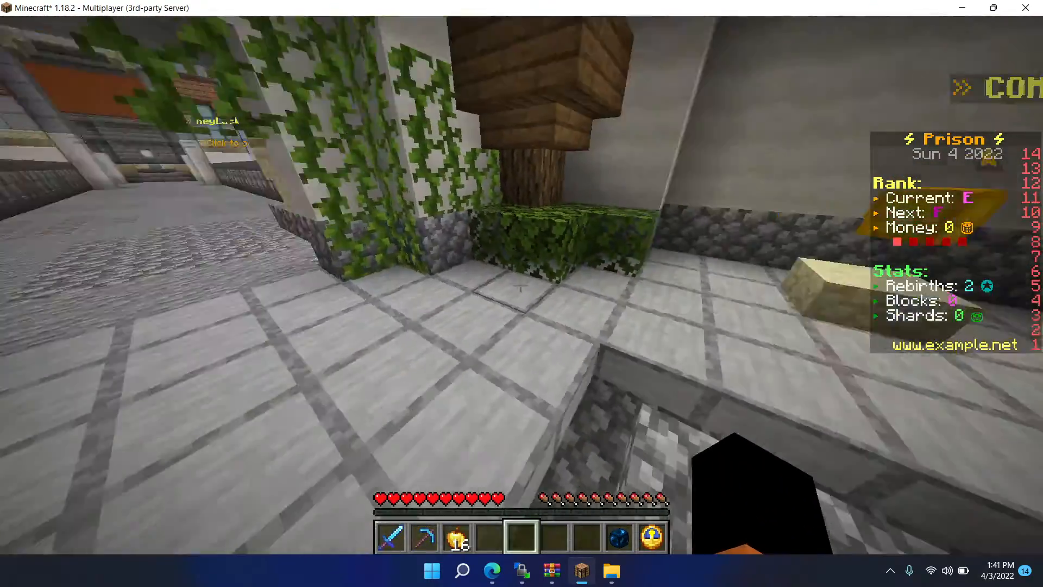
- Switch to WinSCP and open config.yml from the /plugins/ProScoreboard/ folder for editing
key("t")
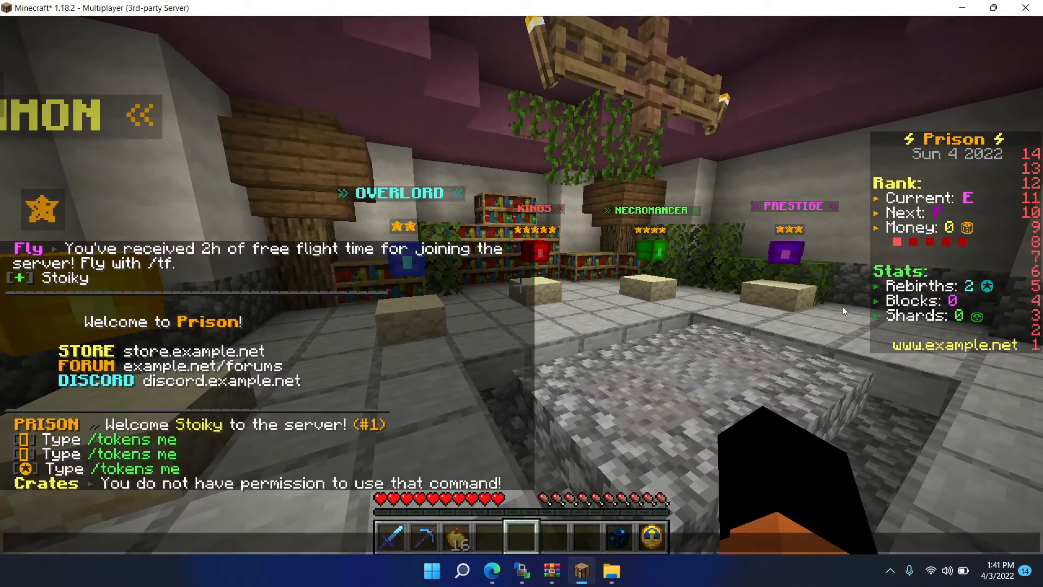
left_click(517, 568)
double_click(571, 216)
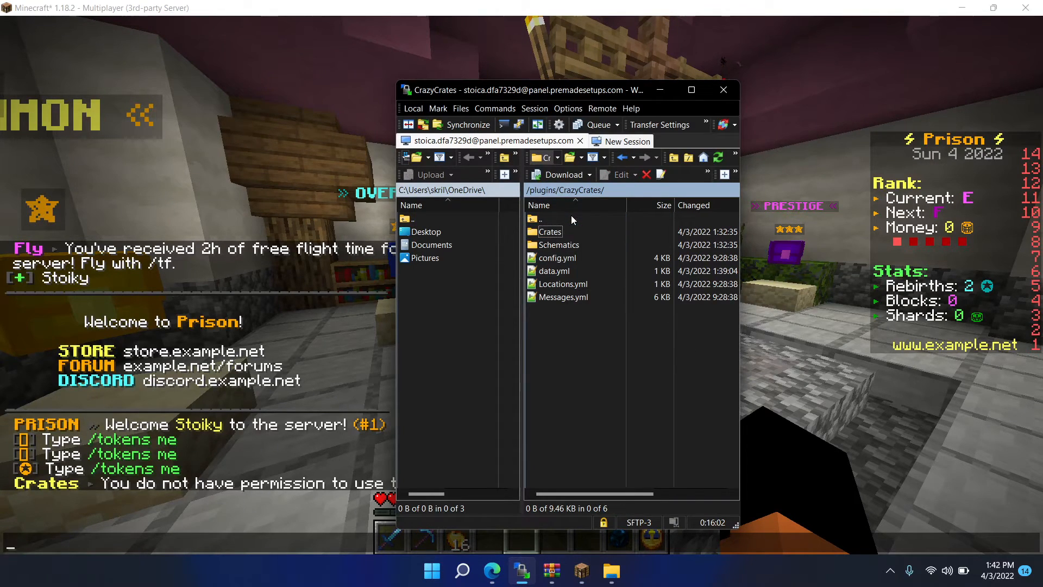
double_click(572, 217)
left_click(586, 257)
type("p")
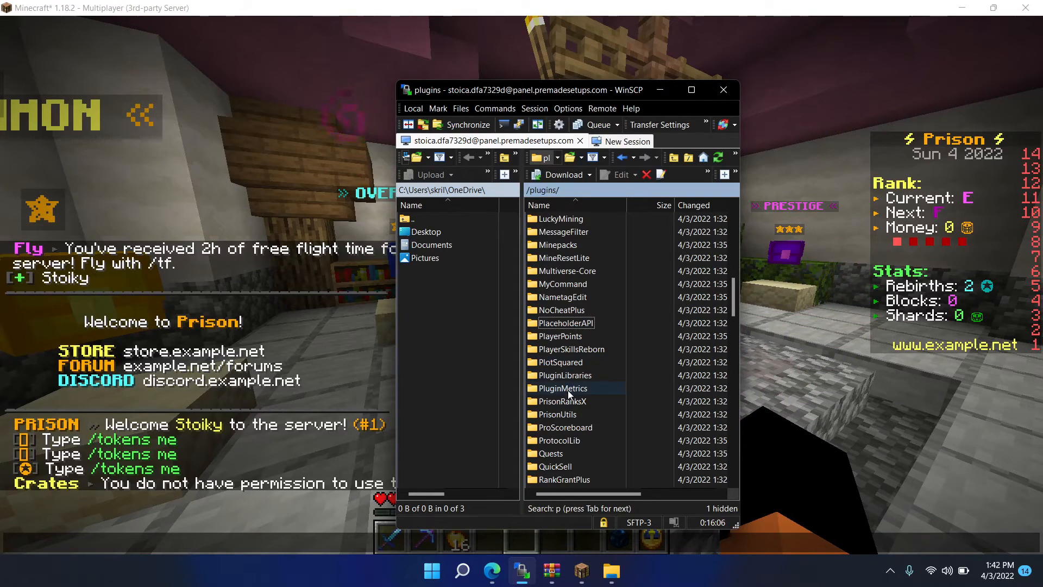
double_click(564, 429)
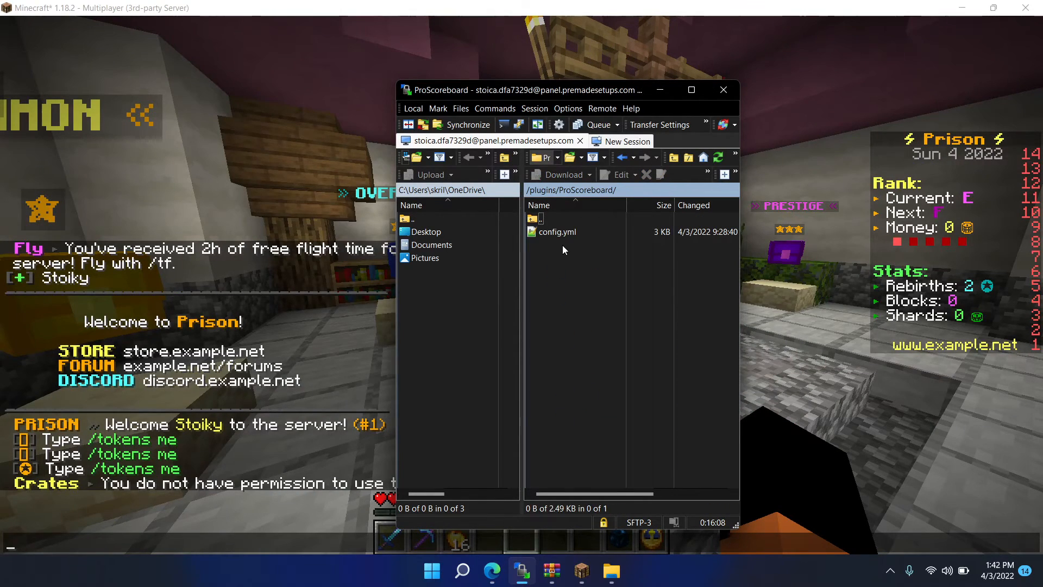
left_click(564, 233)
double_click(564, 232)
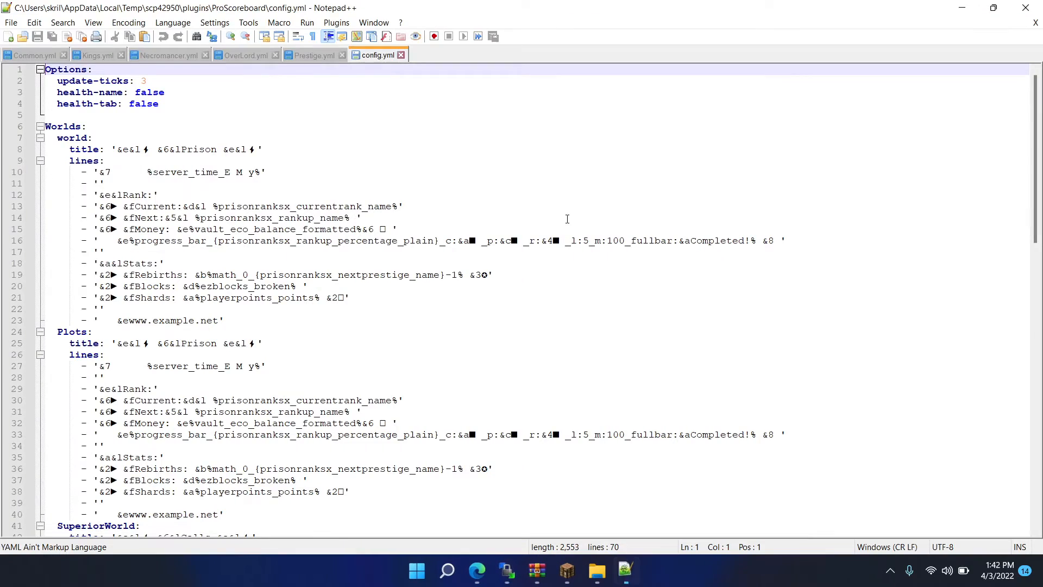
- Replace all occurrences of "&fShards:" with "&fTokens:" in the scoreboard config, save it and close the editor
double_click(157, 297)
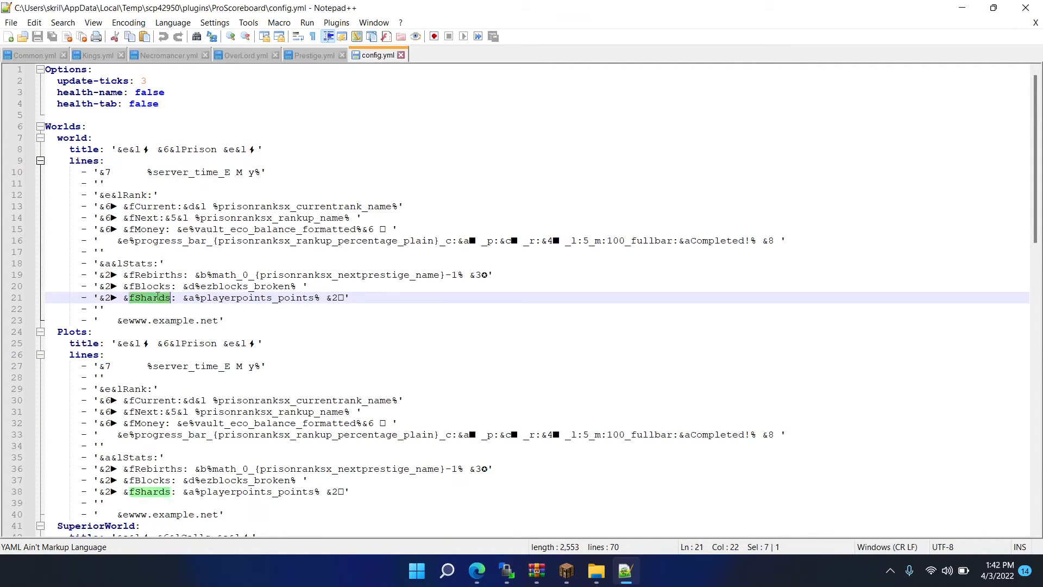
left_click(172, 297)
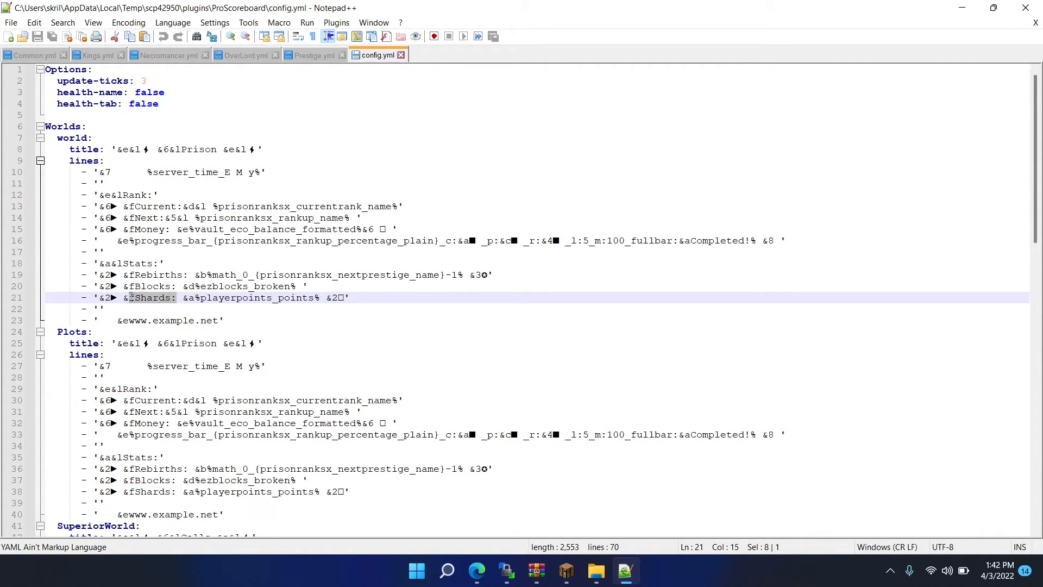
key("ctrl+f")
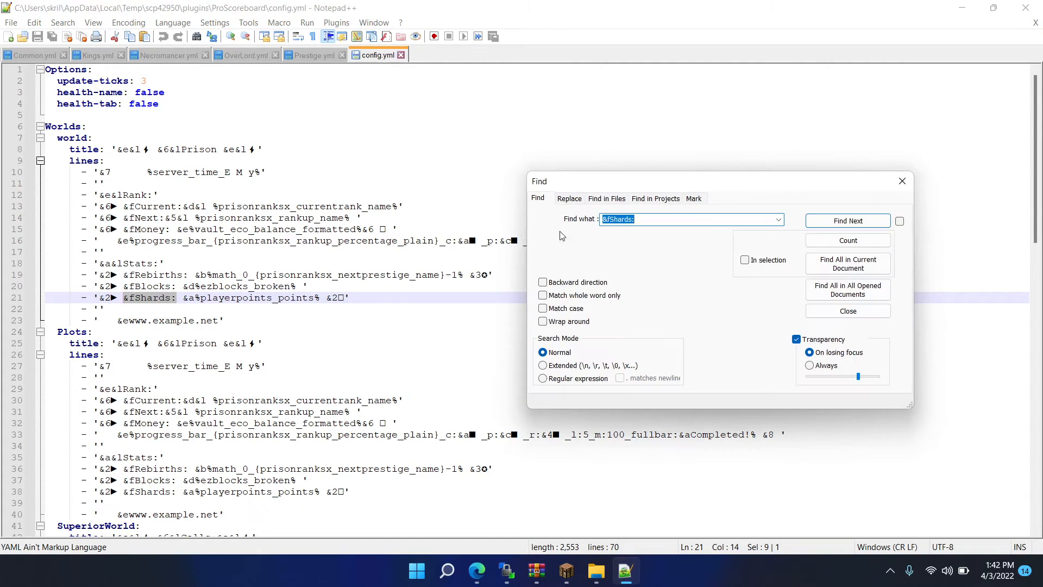
left_click(578, 203)
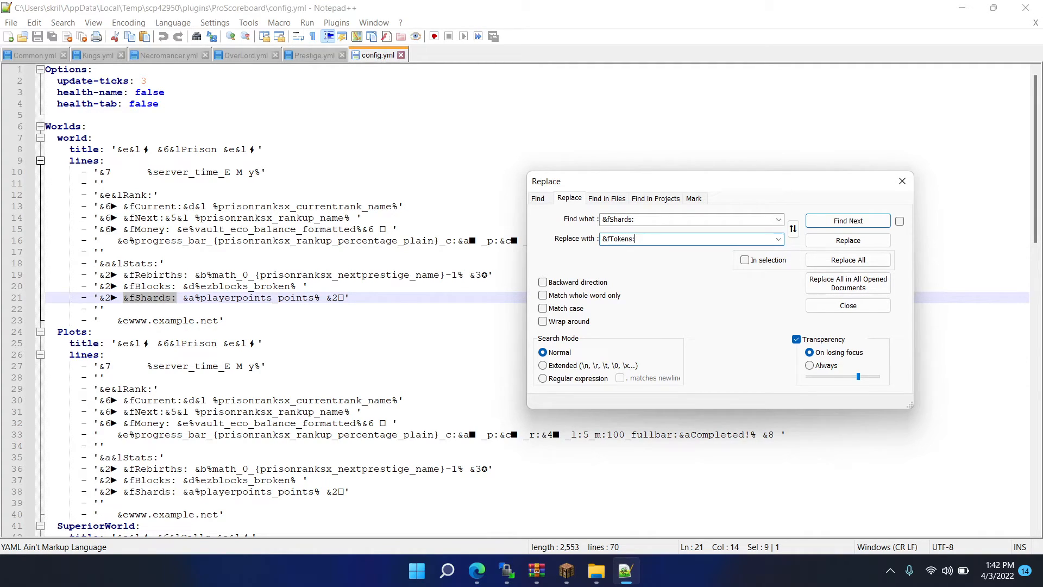
left_click(848, 259)
left_click(389, 190)
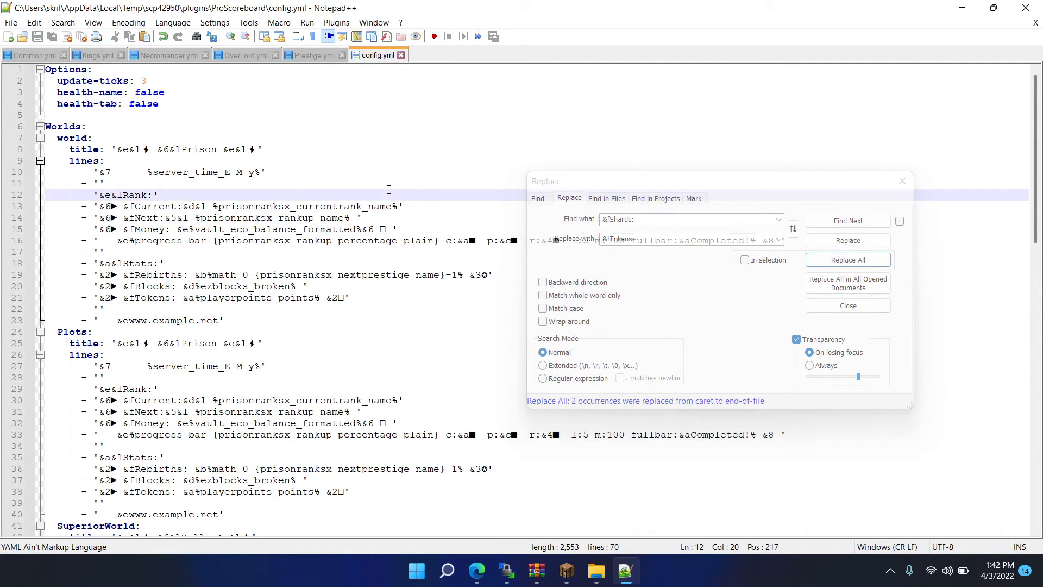
left_click(1025, 7)
- Switch to the Game Panel console and run proscoreboard reload to apply the scoreboard config
type("/")
key("BackSpace")
left_click(492, 570)
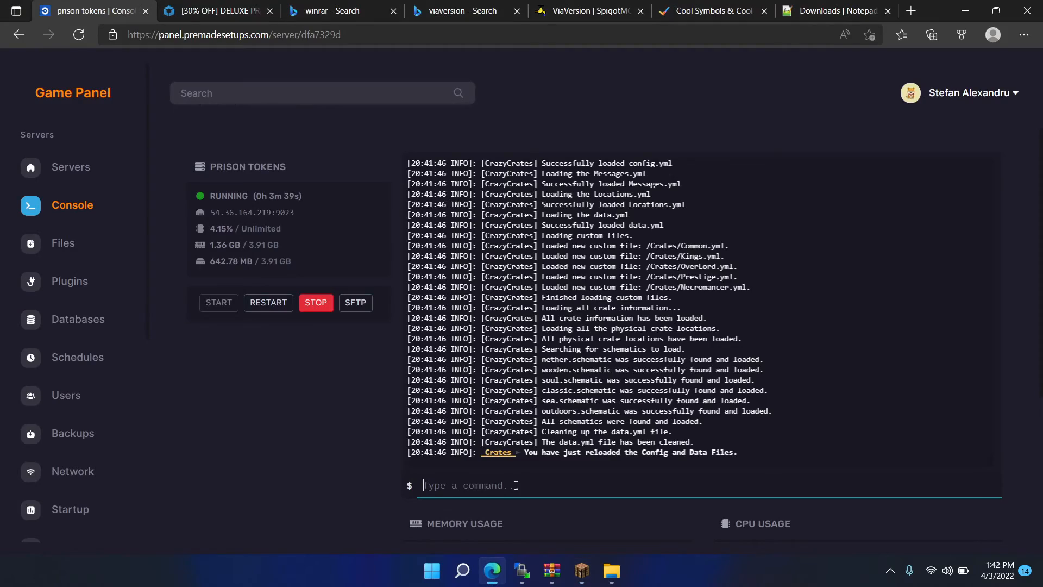
type("proscoreboard reload")
key("Return")
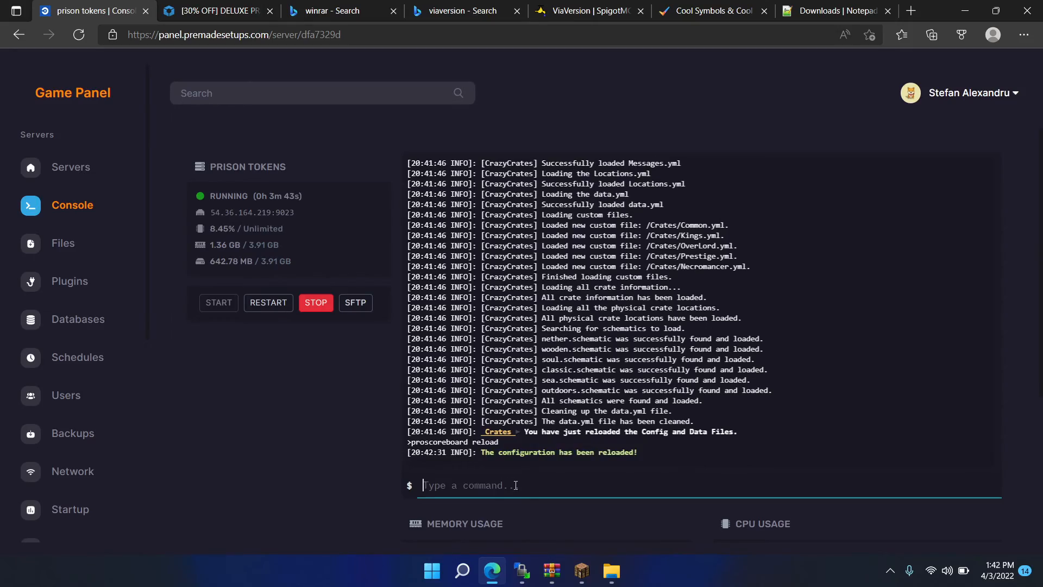
- Switch to Minecraft and check the currency label in the scoreboard's Stats section
left_click(581, 571)
key("t")
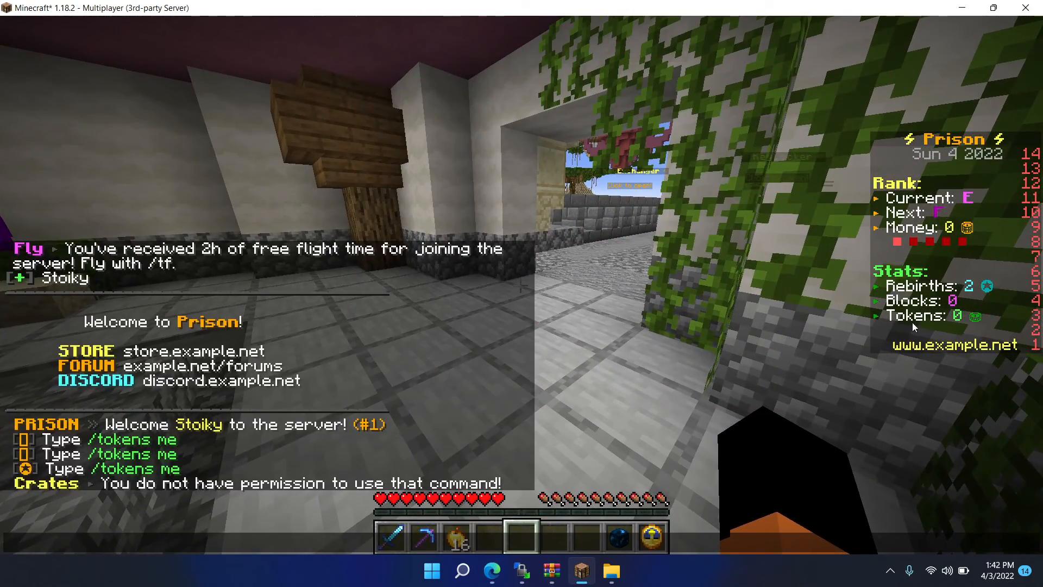
key("Escape")
key("w")
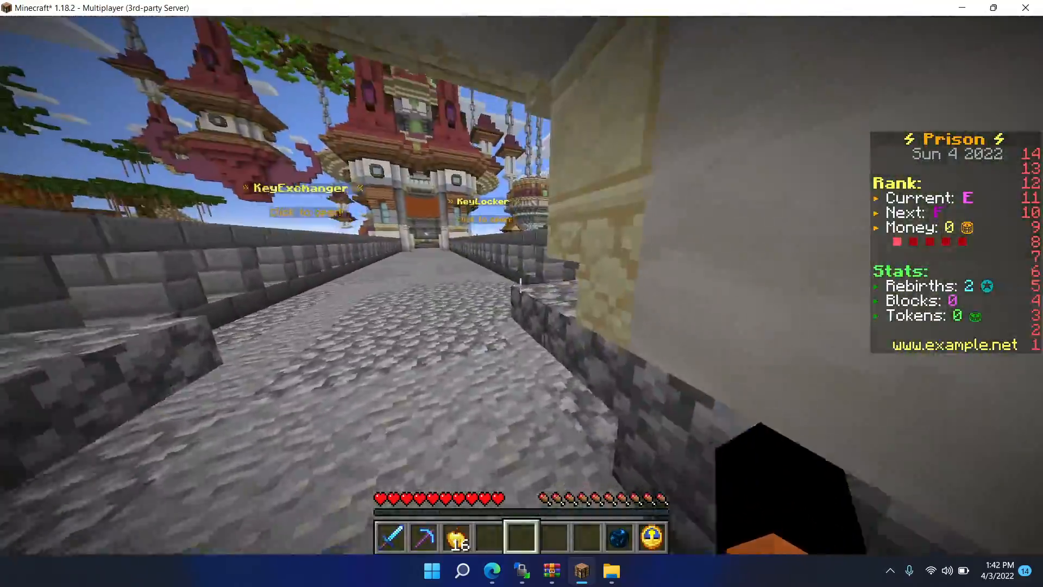
key("w")
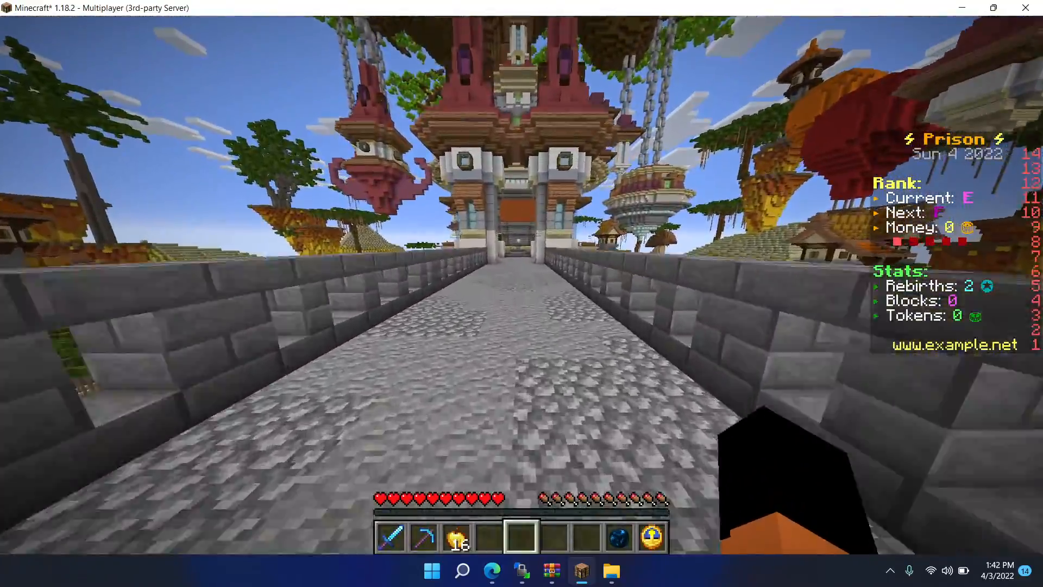
key("w")
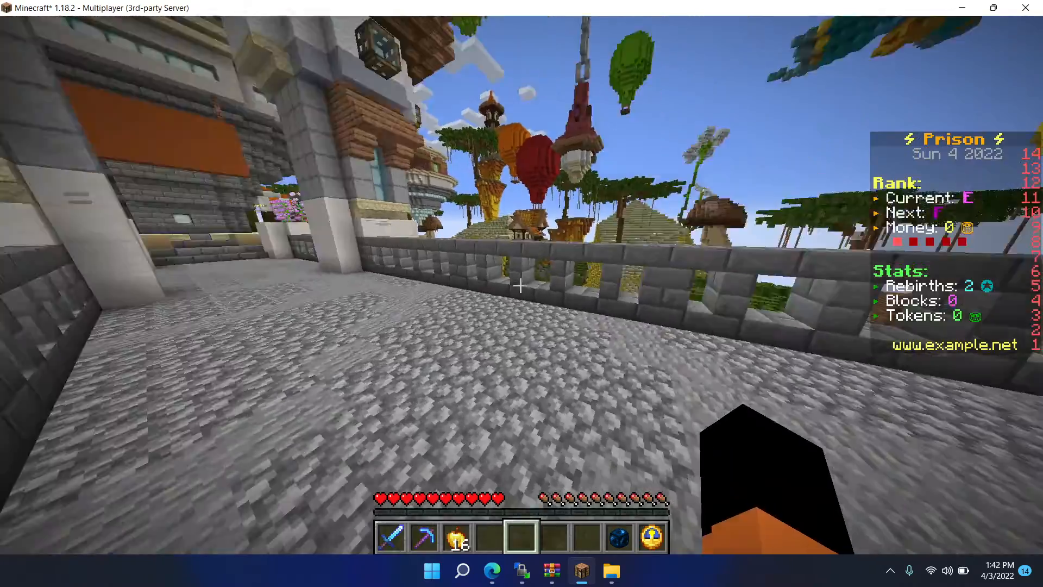
key("w")
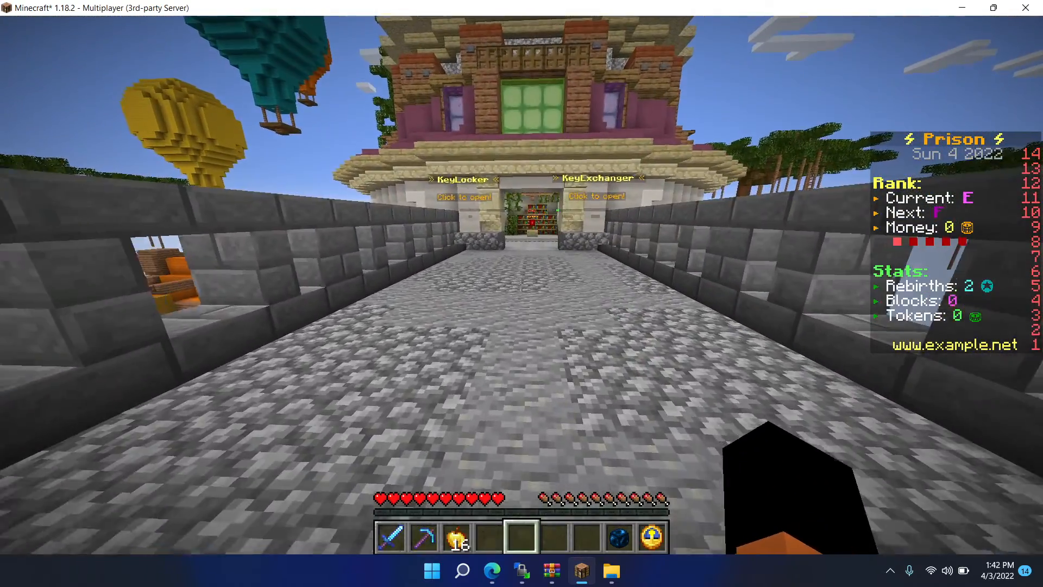
key("t")
left_click(890, 570)
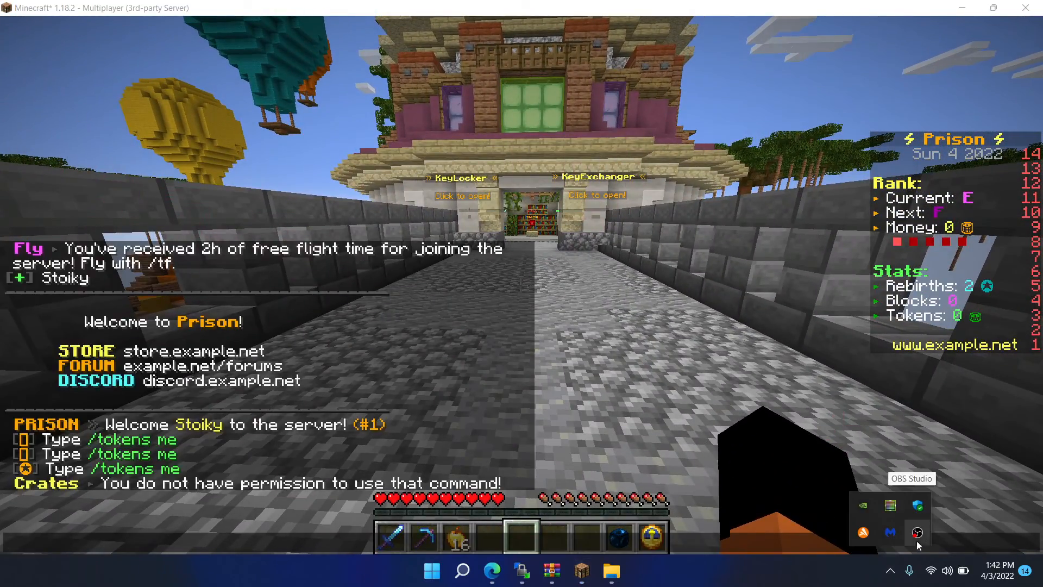